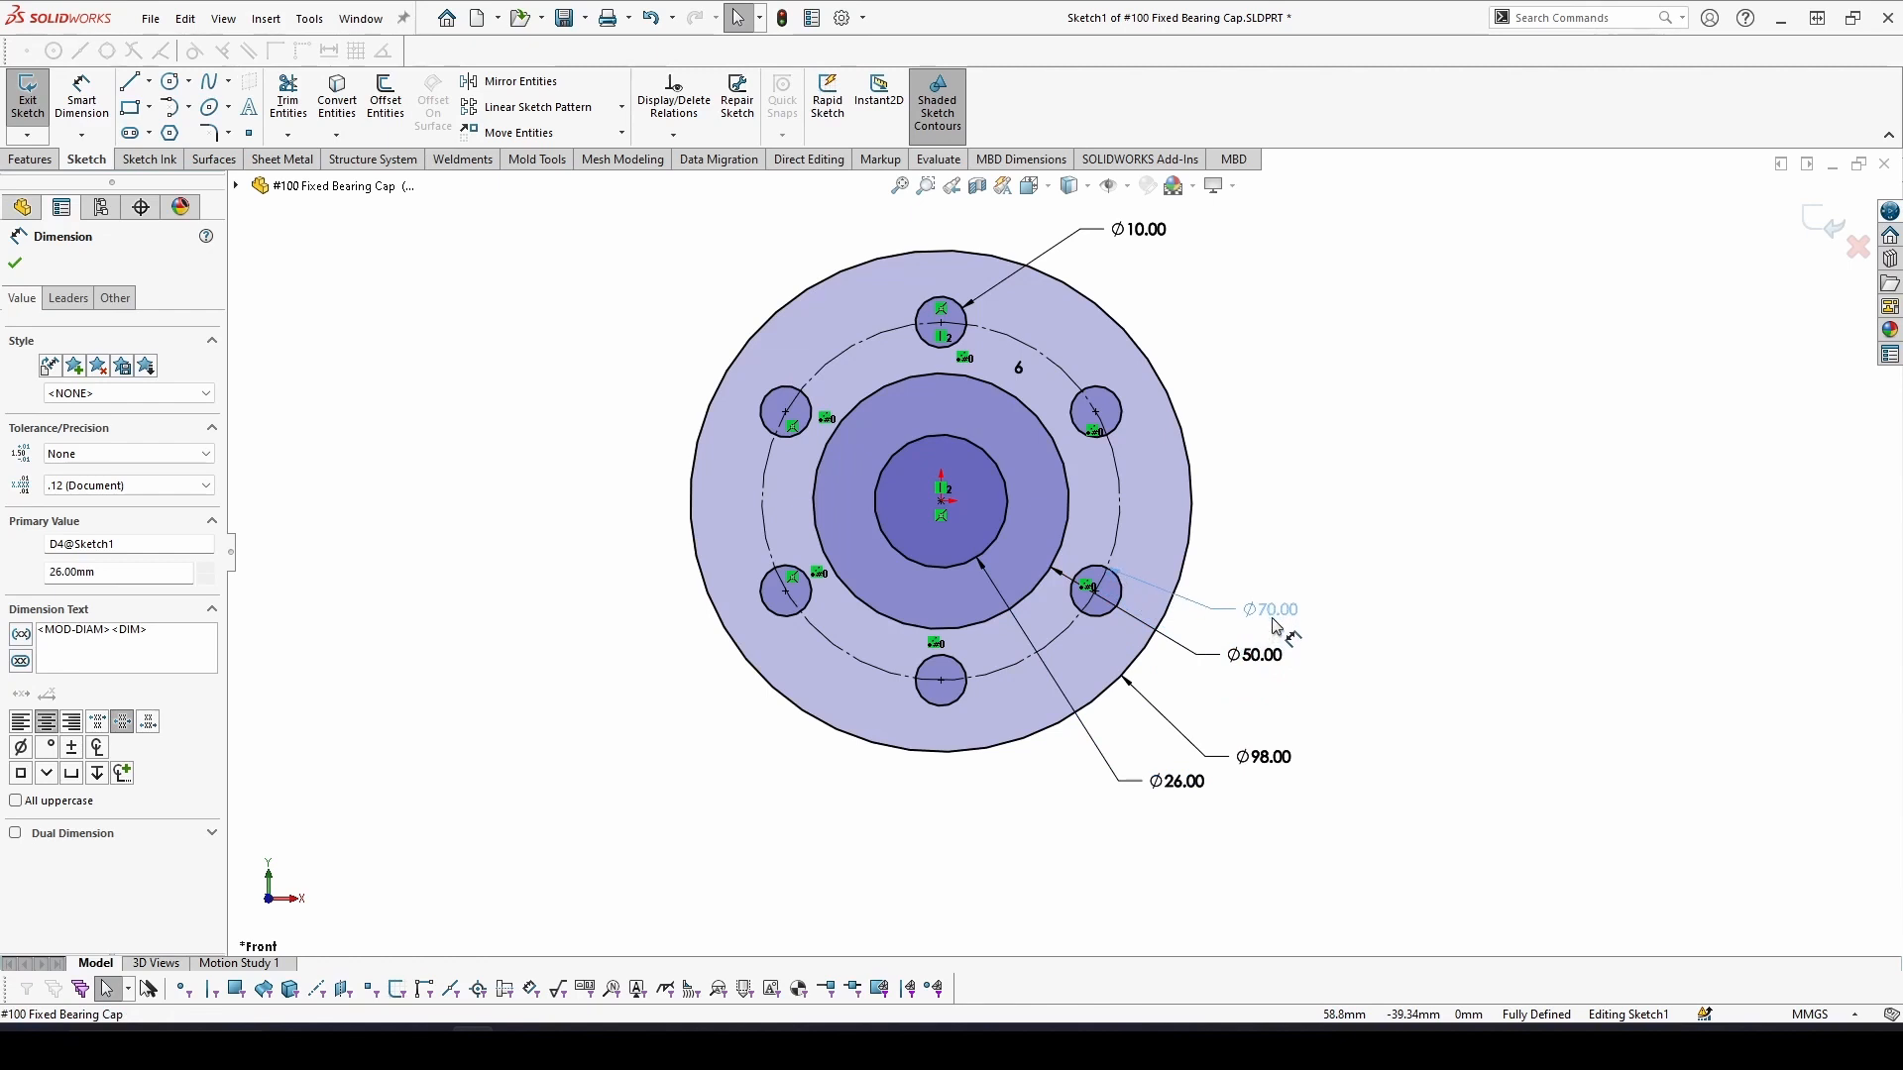
# Reposition the 98, 50, 70 and 10 mm diameter dimensions of the flange sketch so they are evenly spaced, and exit the sketch
pyautogui.click(1270, 639)
pyautogui.moveTo(1251, 769); pyautogui.dragTo(1271, 582)
pyautogui.moveTo(1256, 666); pyautogui.dragTo(1227, 748)
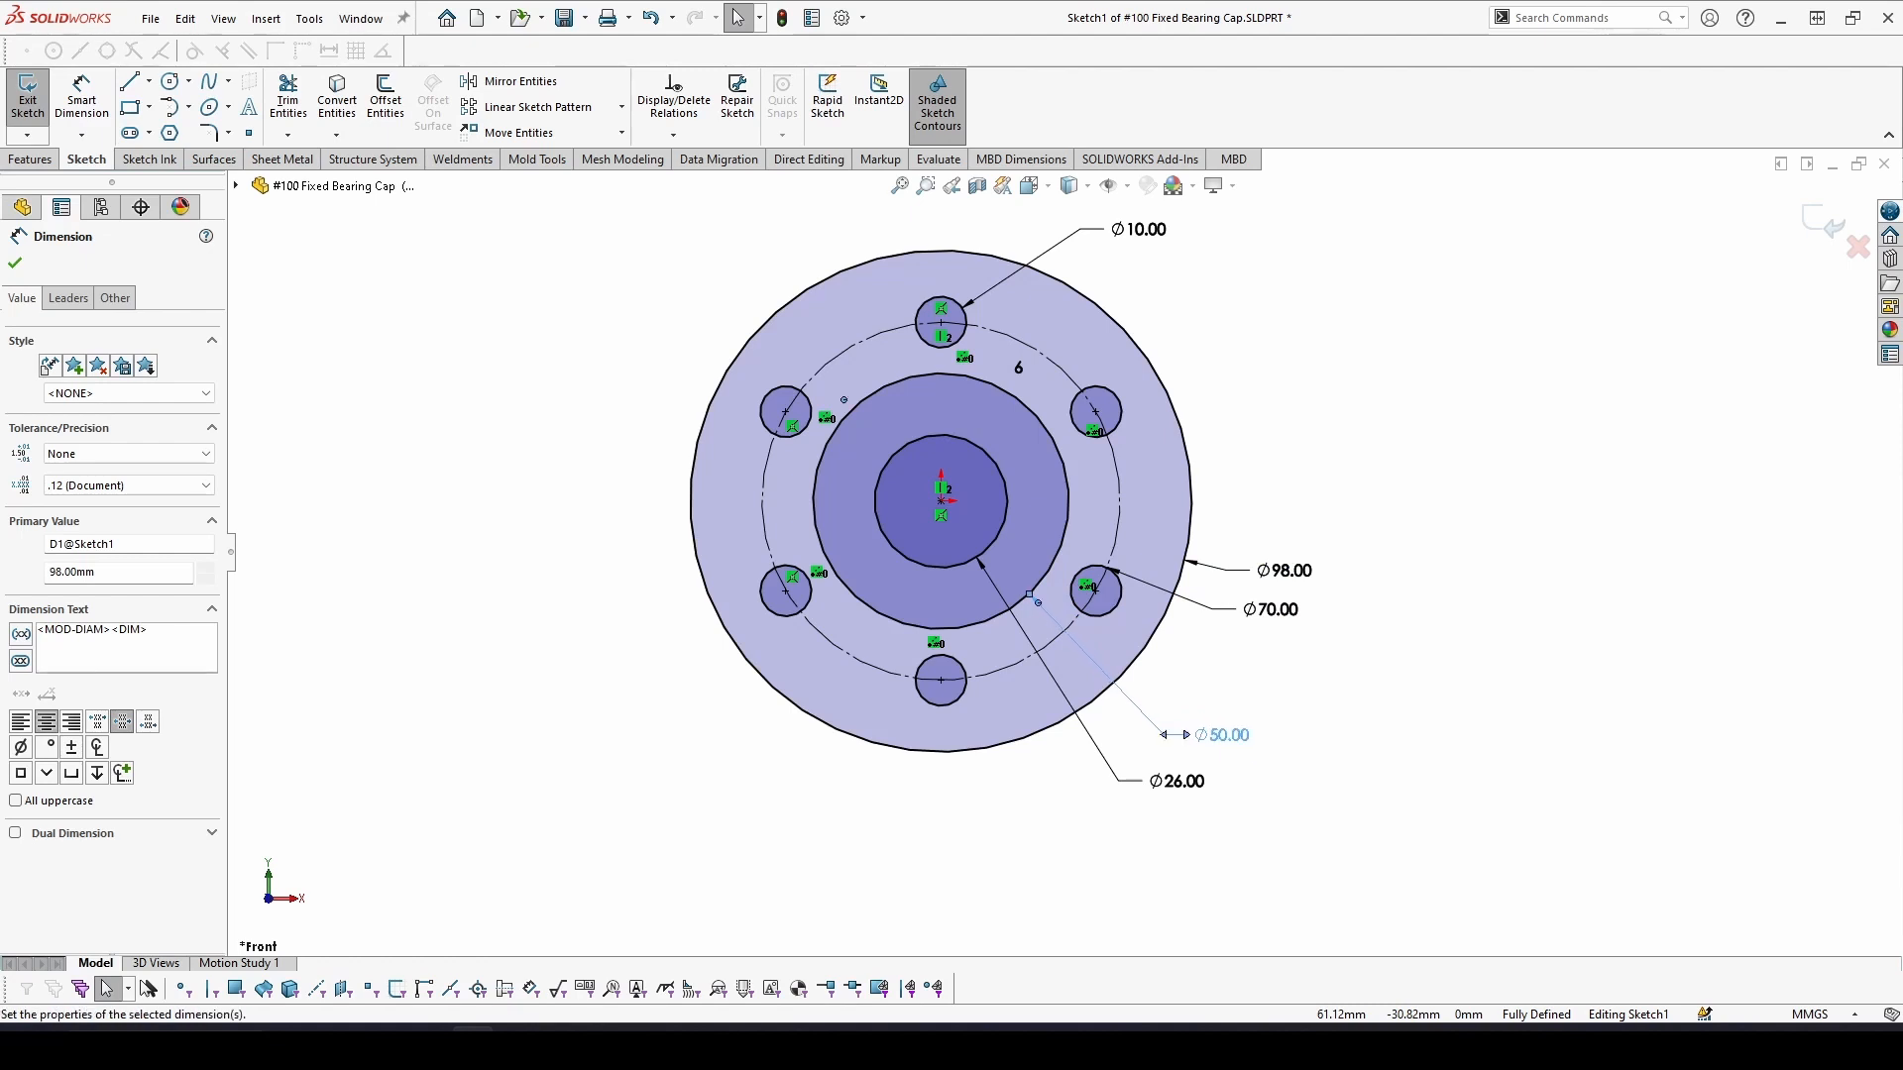
pyautogui.moveTo(1271, 611); pyautogui.dragTo(1249, 677)
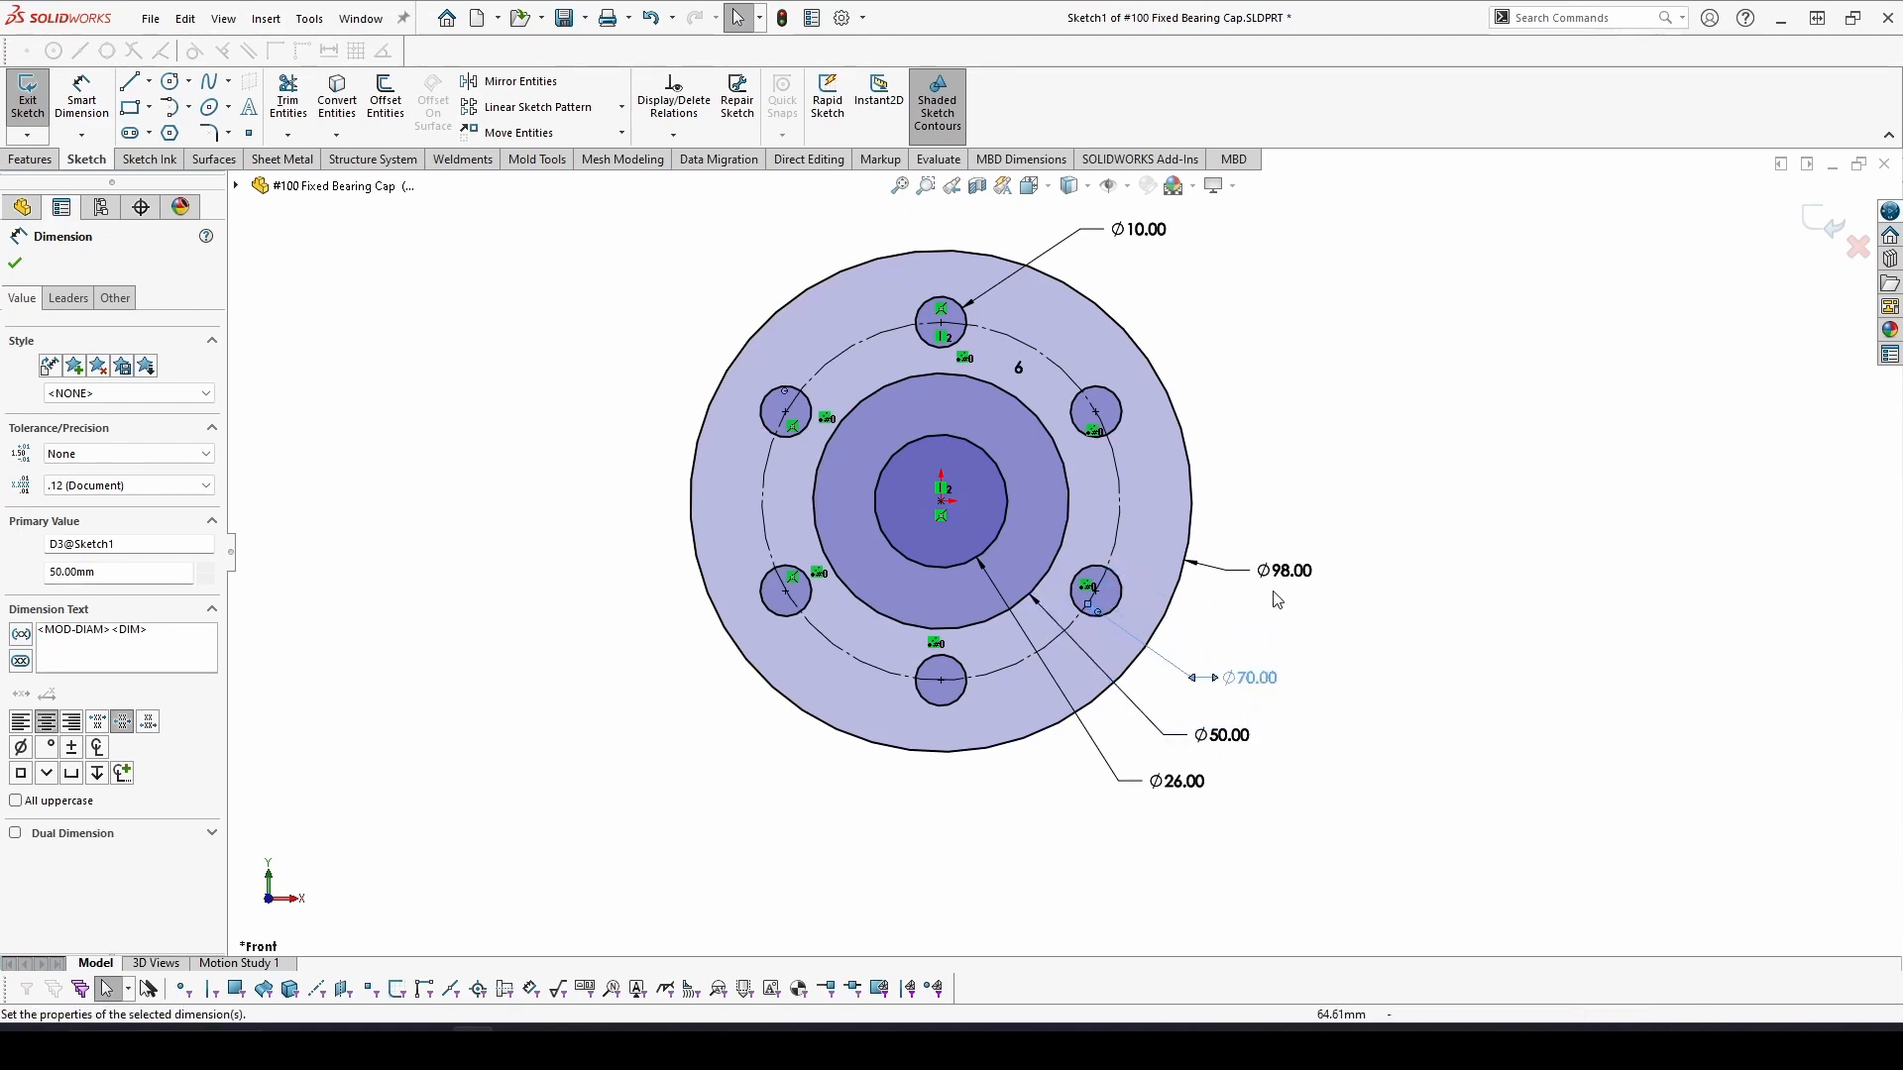
pyautogui.moveTo(1283, 570)
pyautogui.mouseDown()
pyautogui.moveTo(1266, 660)
pyautogui.moveTo(1285, 635)
pyautogui.mouseUp()
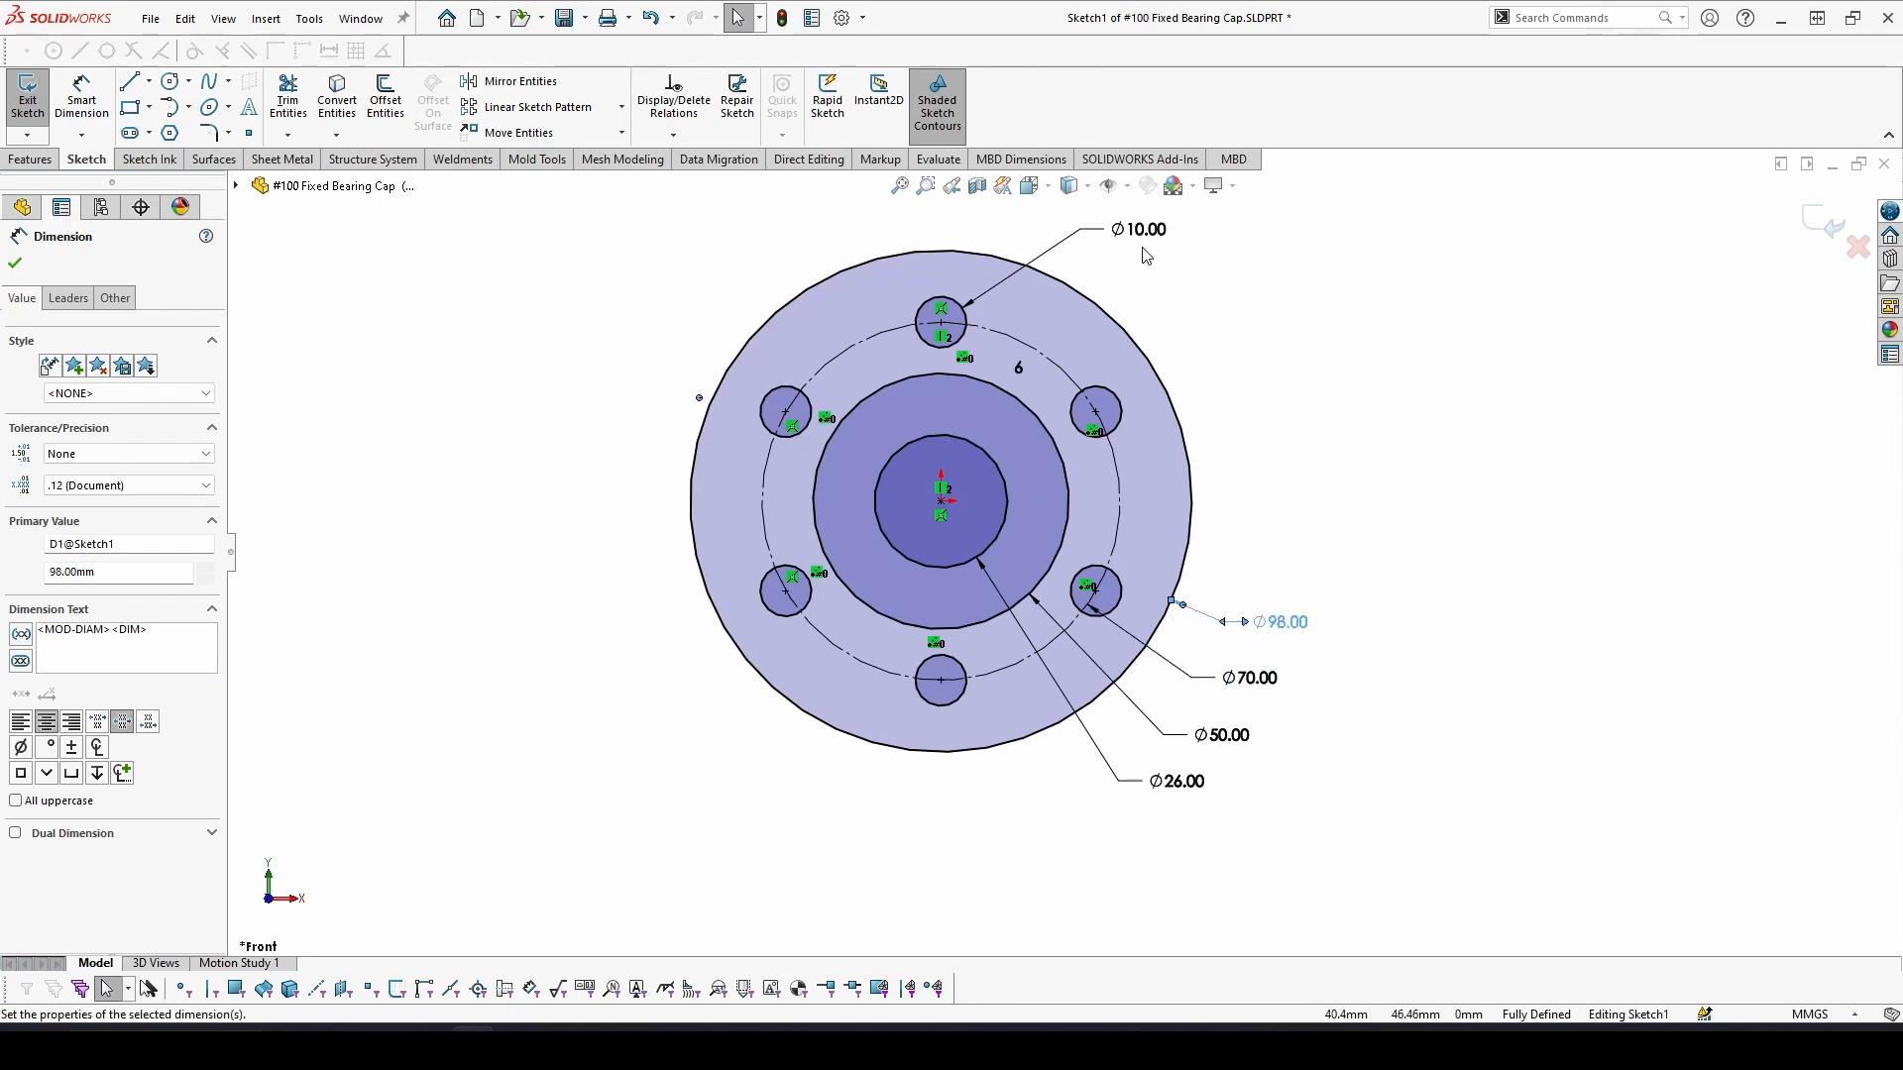
pyautogui.moveTo(1139, 237); pyautogui.dragTo(1077, 236)
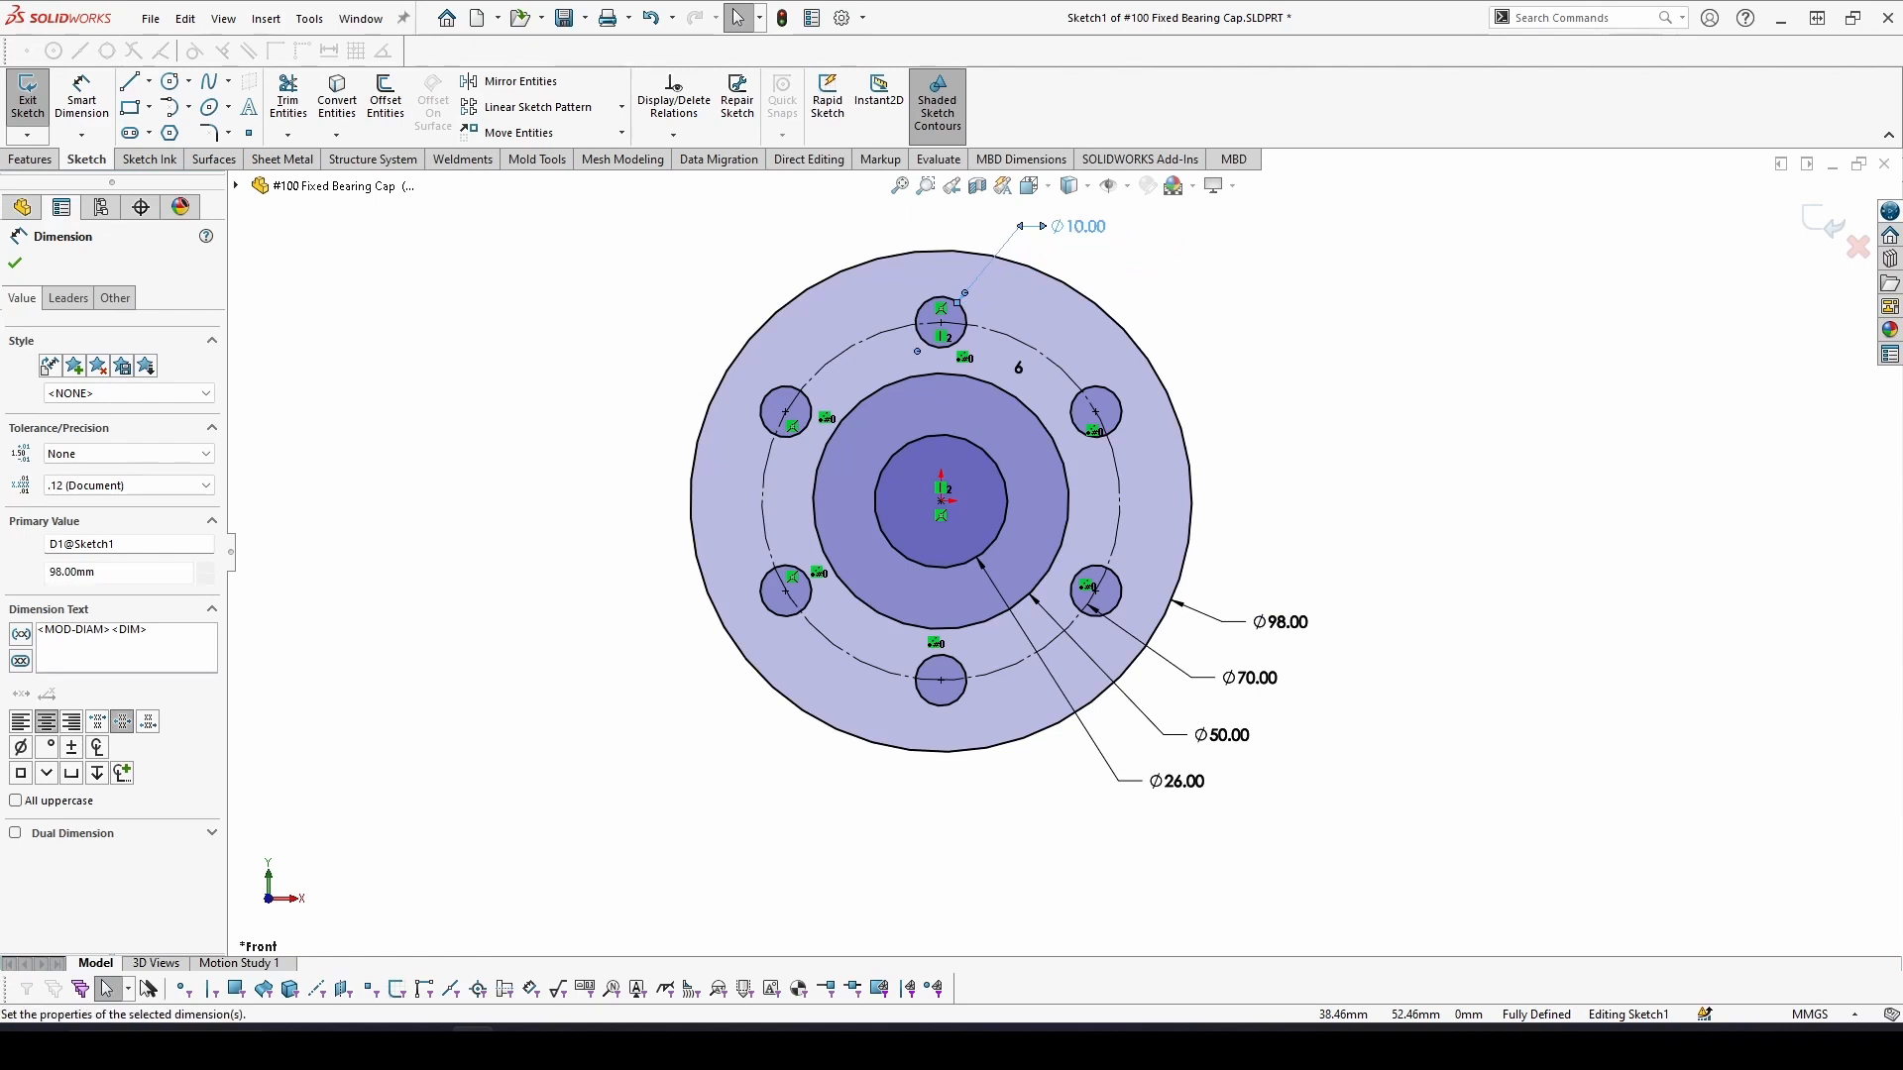
pyautogui.click(1567, 403)
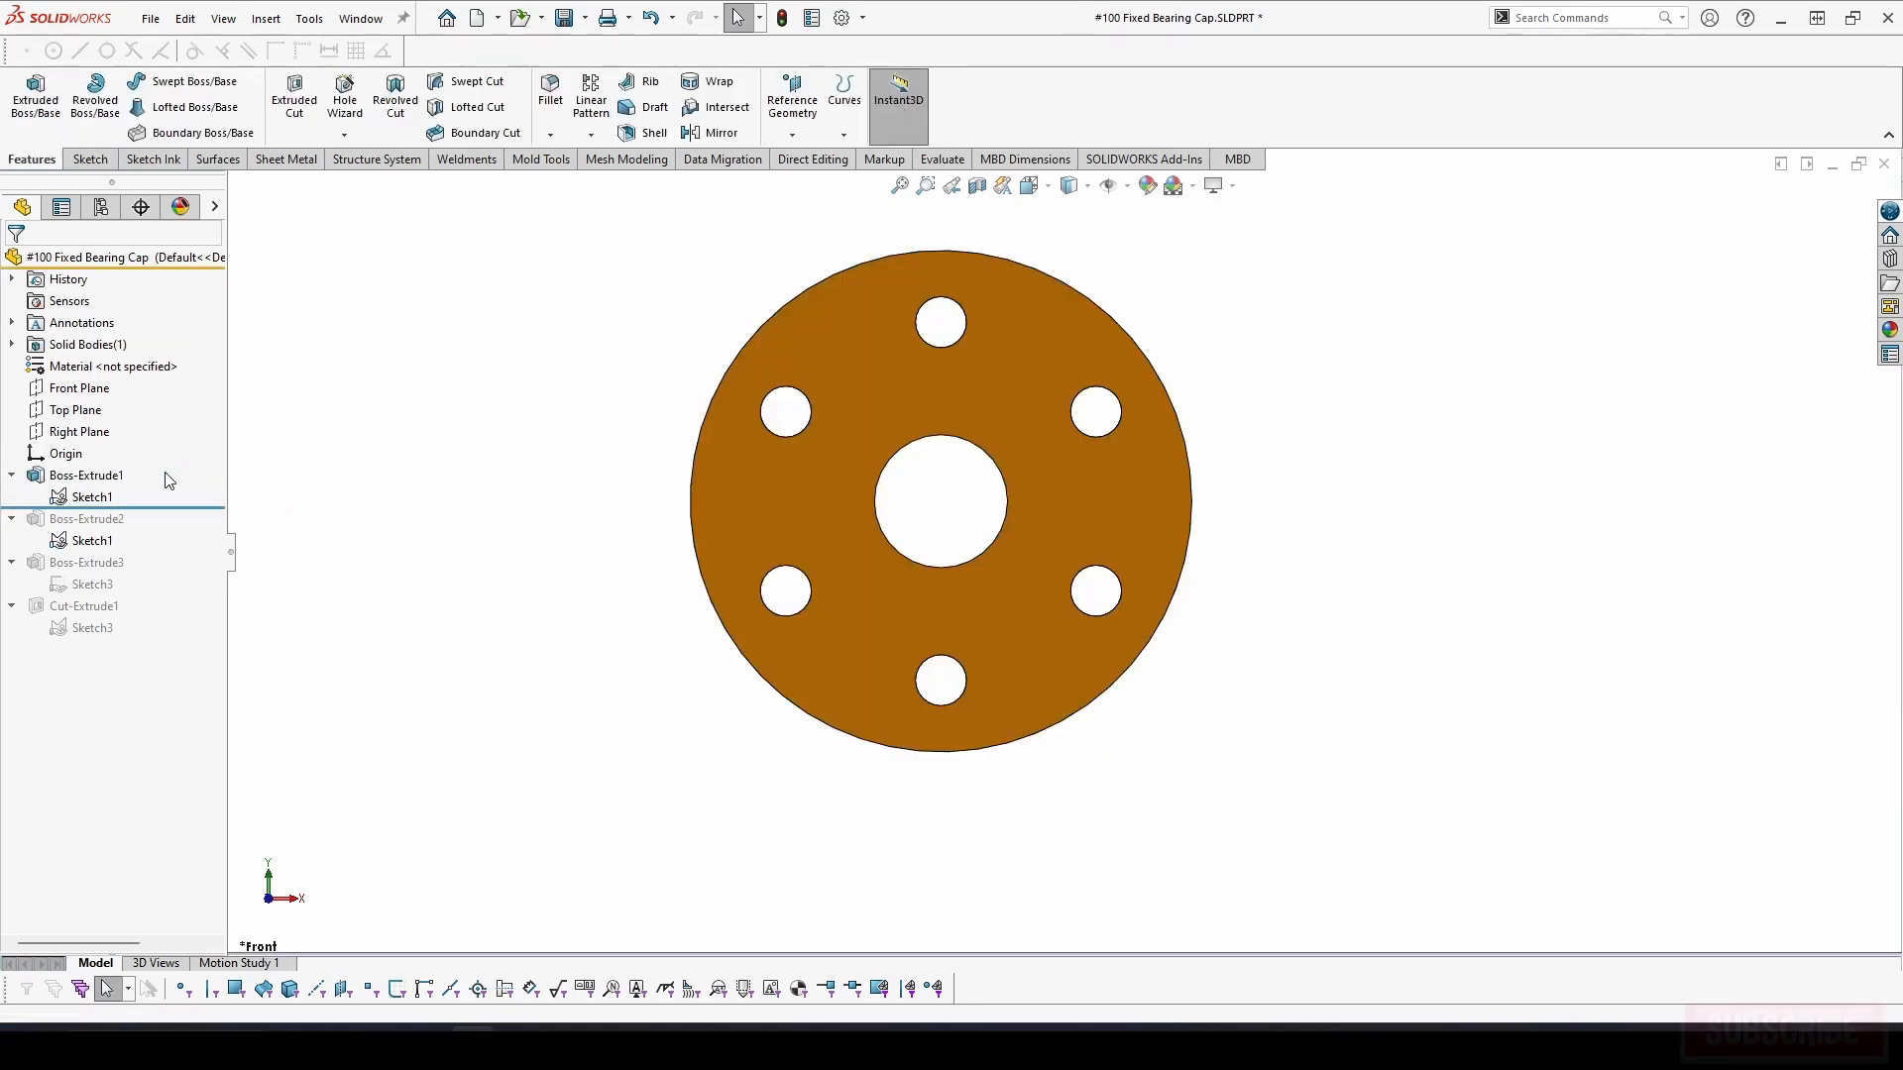
# Review the depth and selected contours of the Boss-Extrude1 flange, close its definition and inspect the solid disc
pyautogui.click(61, 476)
pyautogui.click(67, 423)
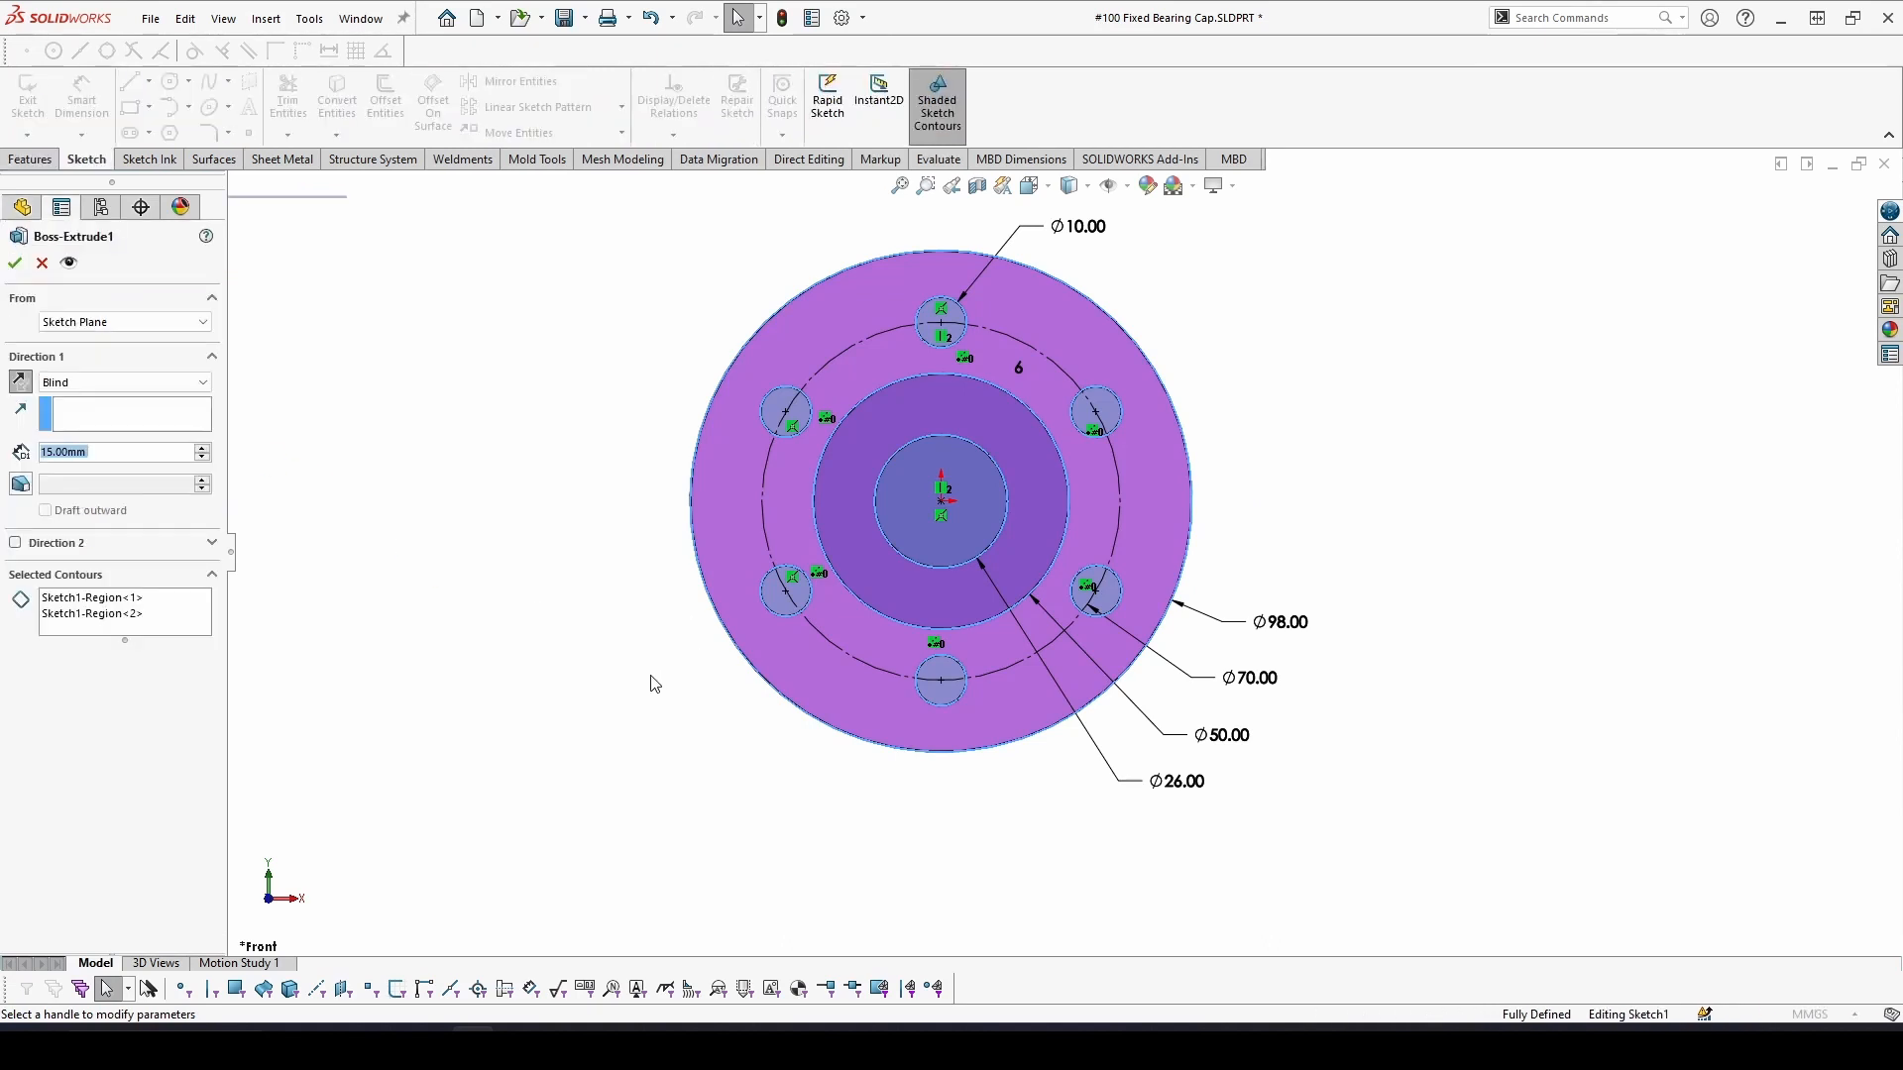
pyautogui.click(103, 606)
pyautogui.moveTo(666, 668); pyautogui.dragTo(436, 757, button='middle')
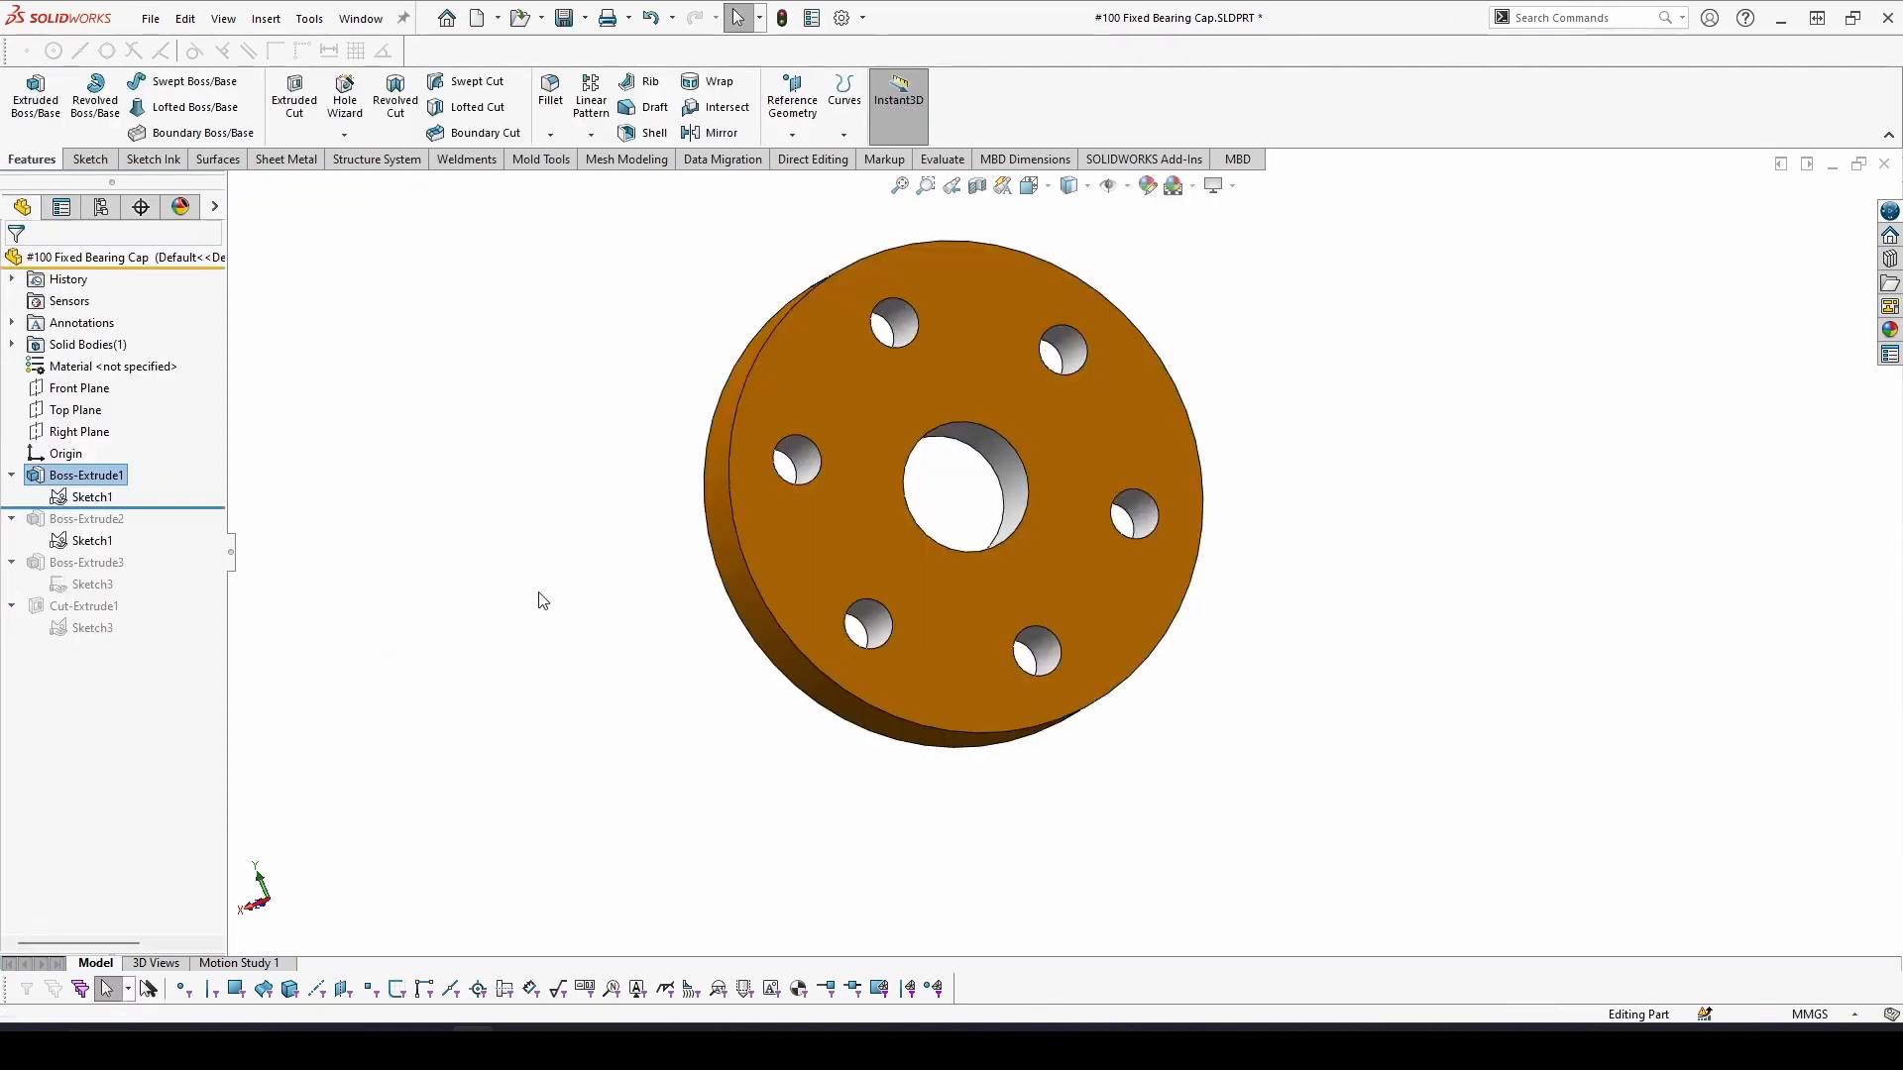
pyautogui.moveTo(578, 596); pyautogui.dragTo(609, 593, button='right')
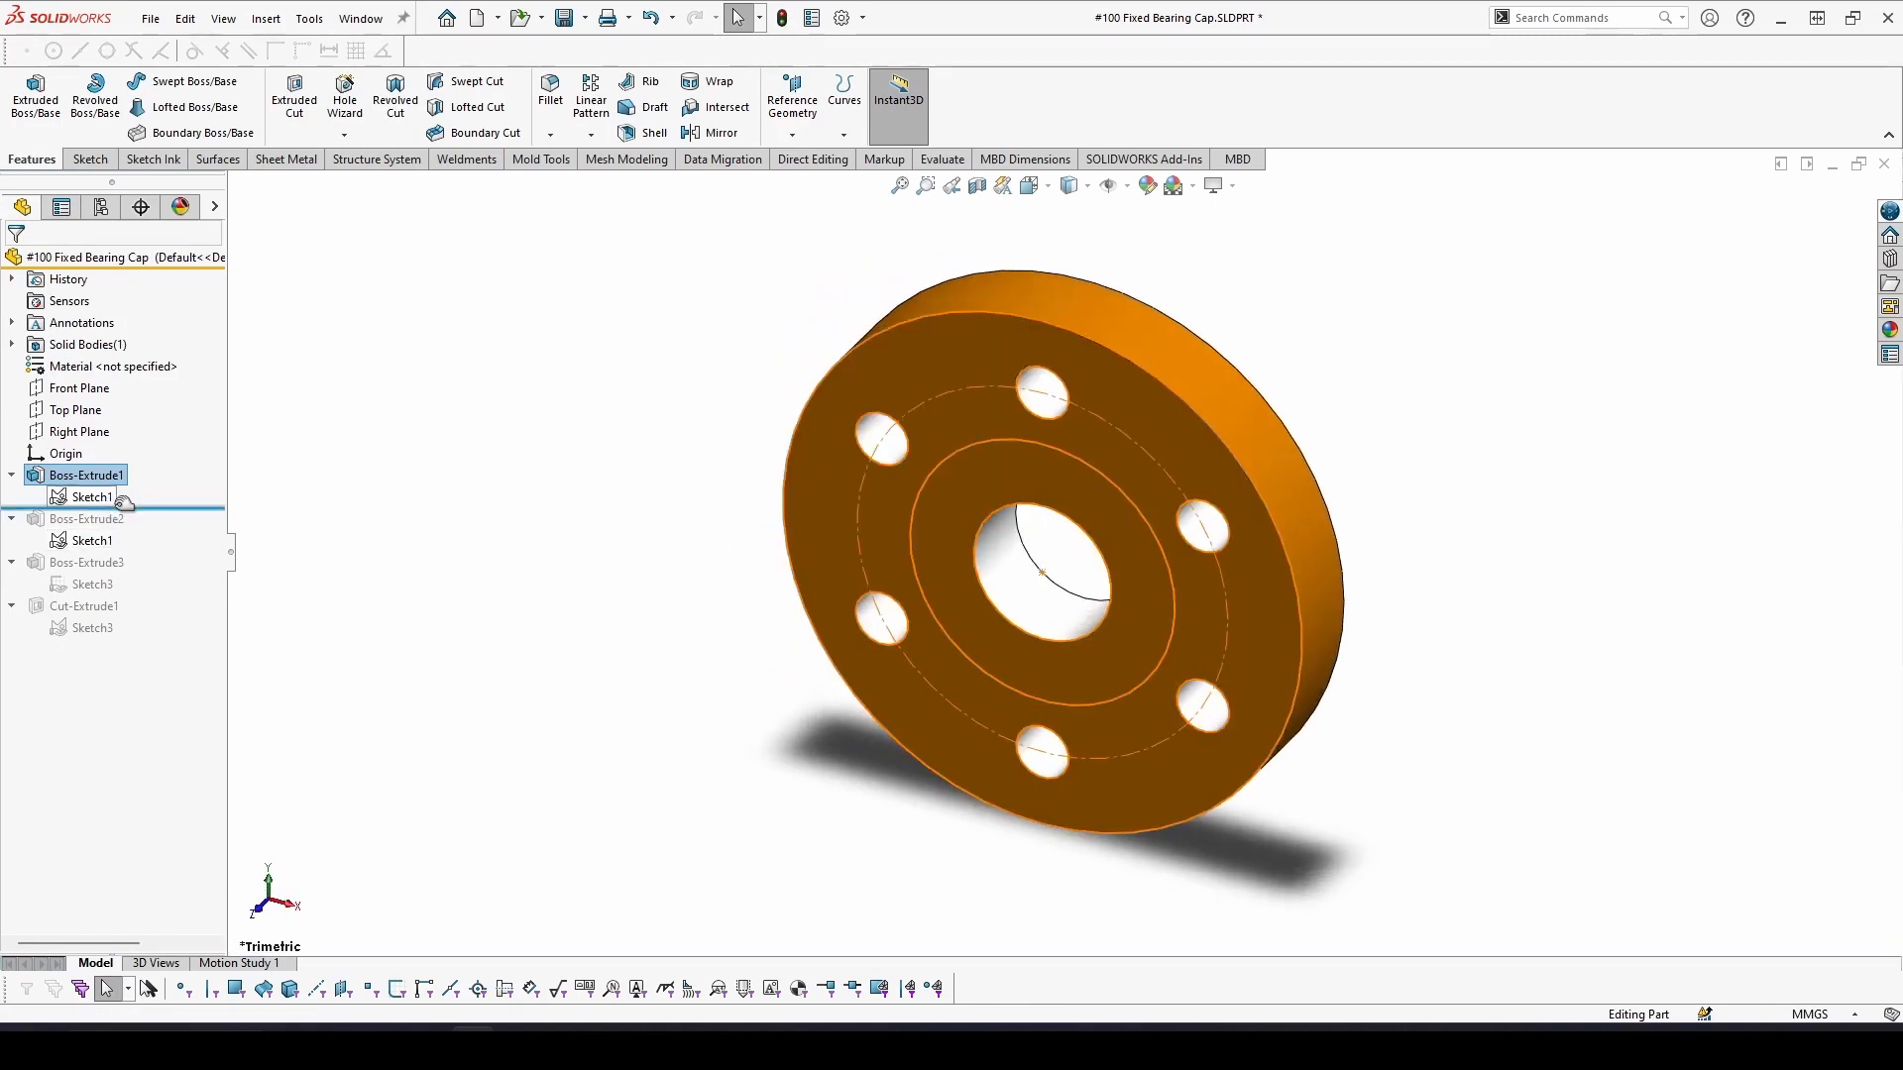
# Roll the history forward to include Boss-Extrude2 and show the shared Sketch1 on the model
pyautogui.moveTo(123, 507); pyautogui.dragTo(102, 542)
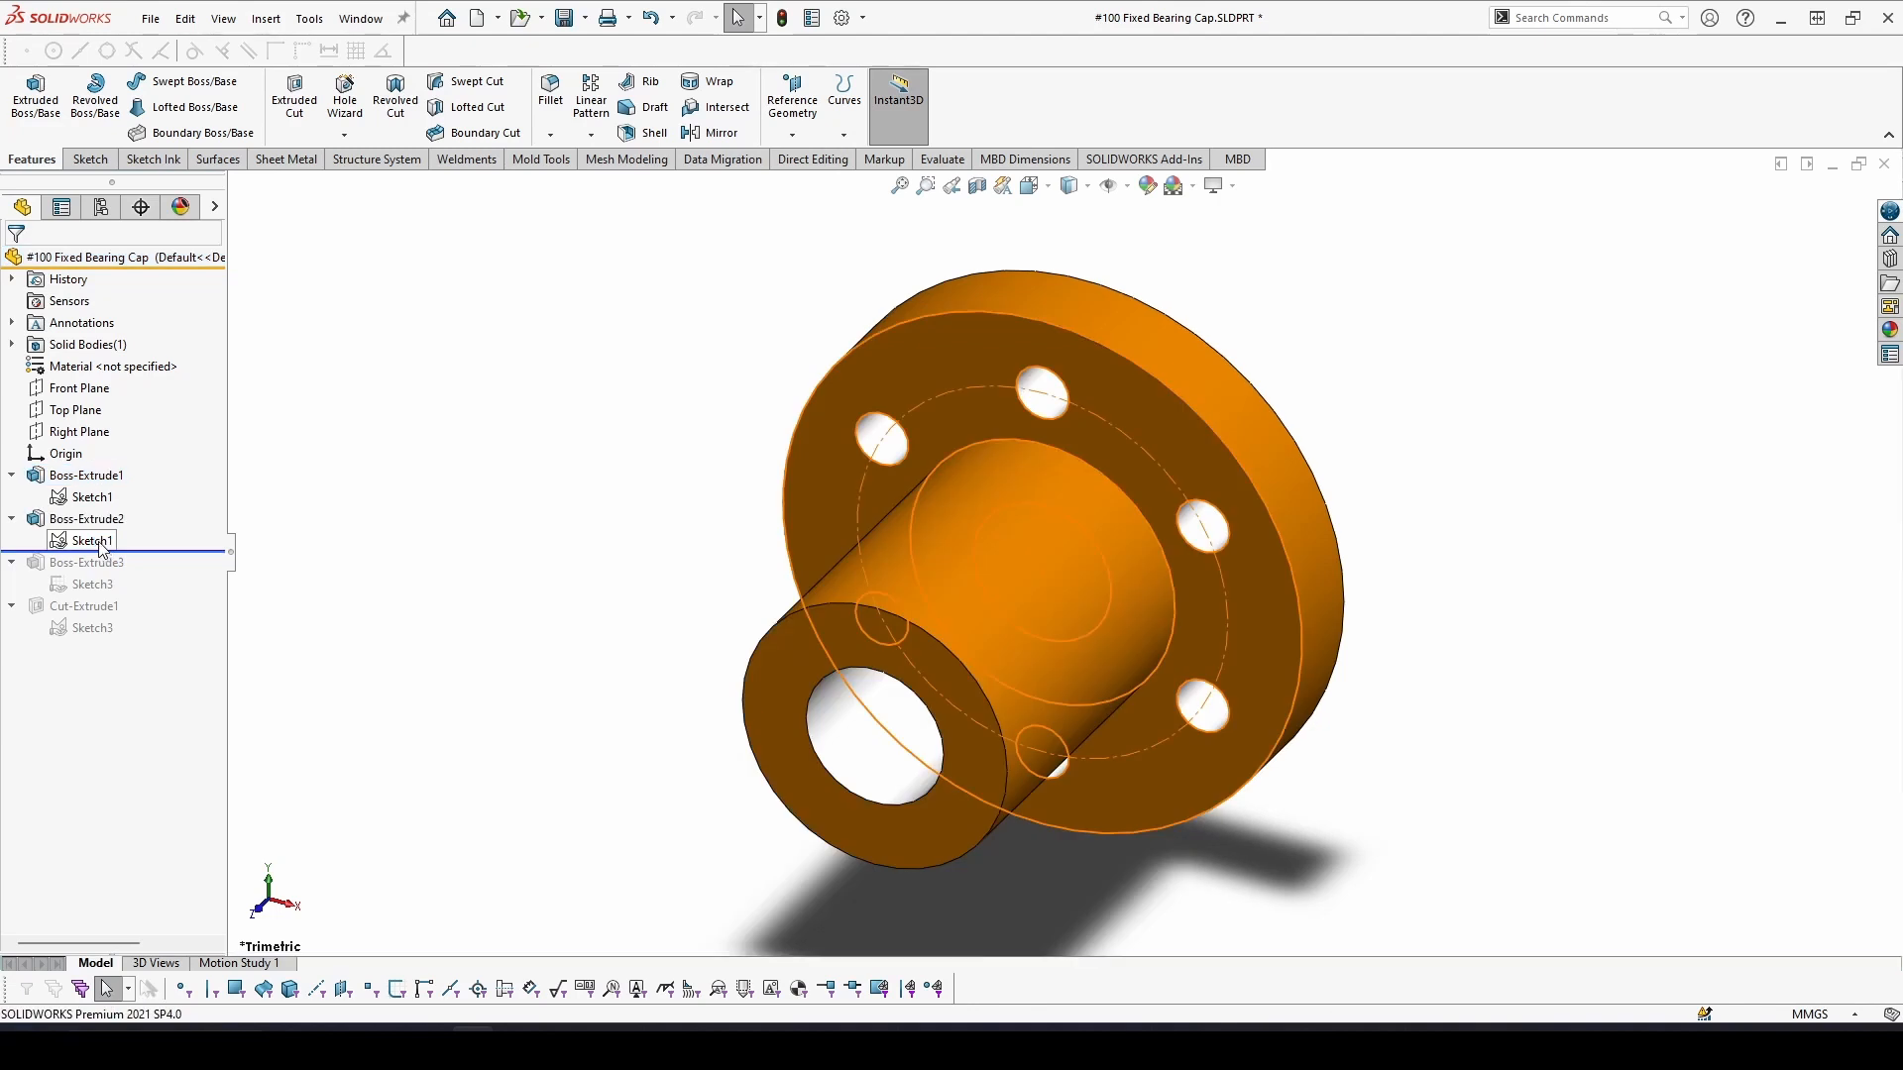
pyautogui.rightClick(79, 504)
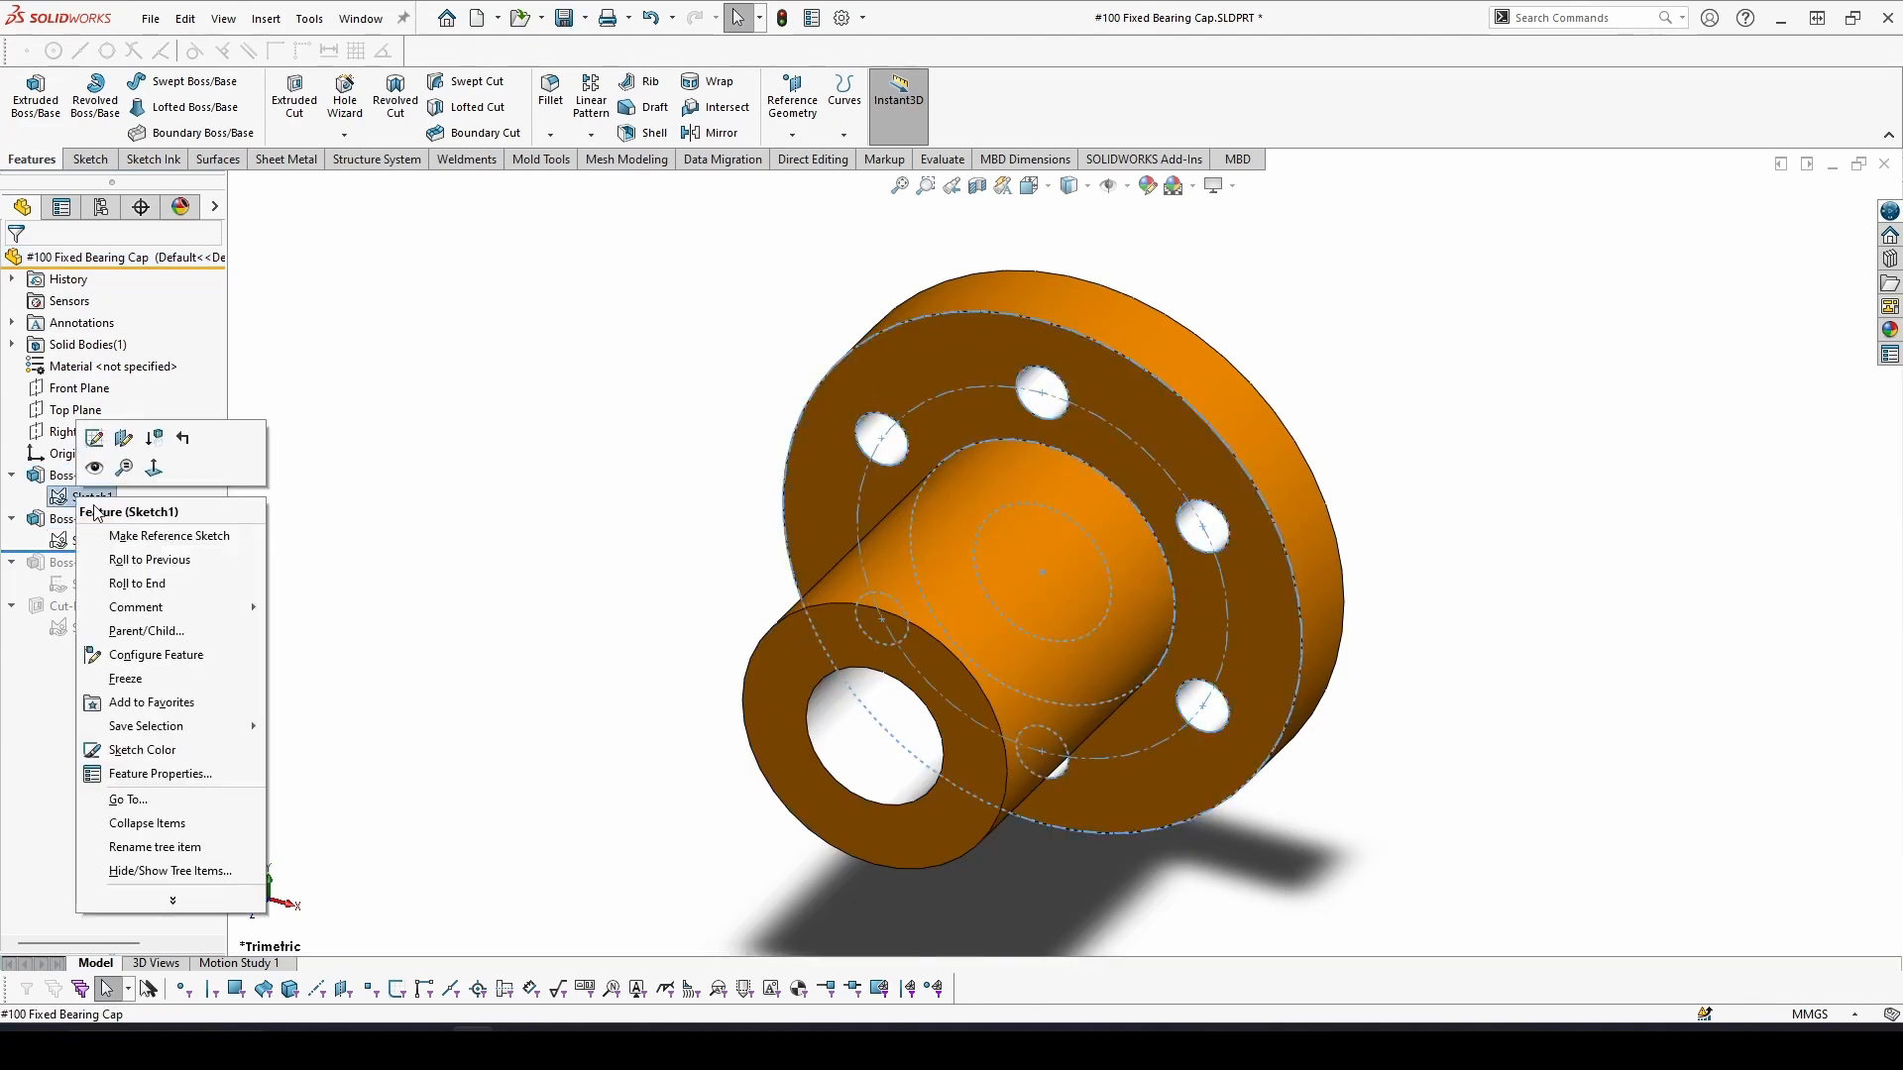
pyautogui.click(103, 473)
pyautogui.click(436, 562)
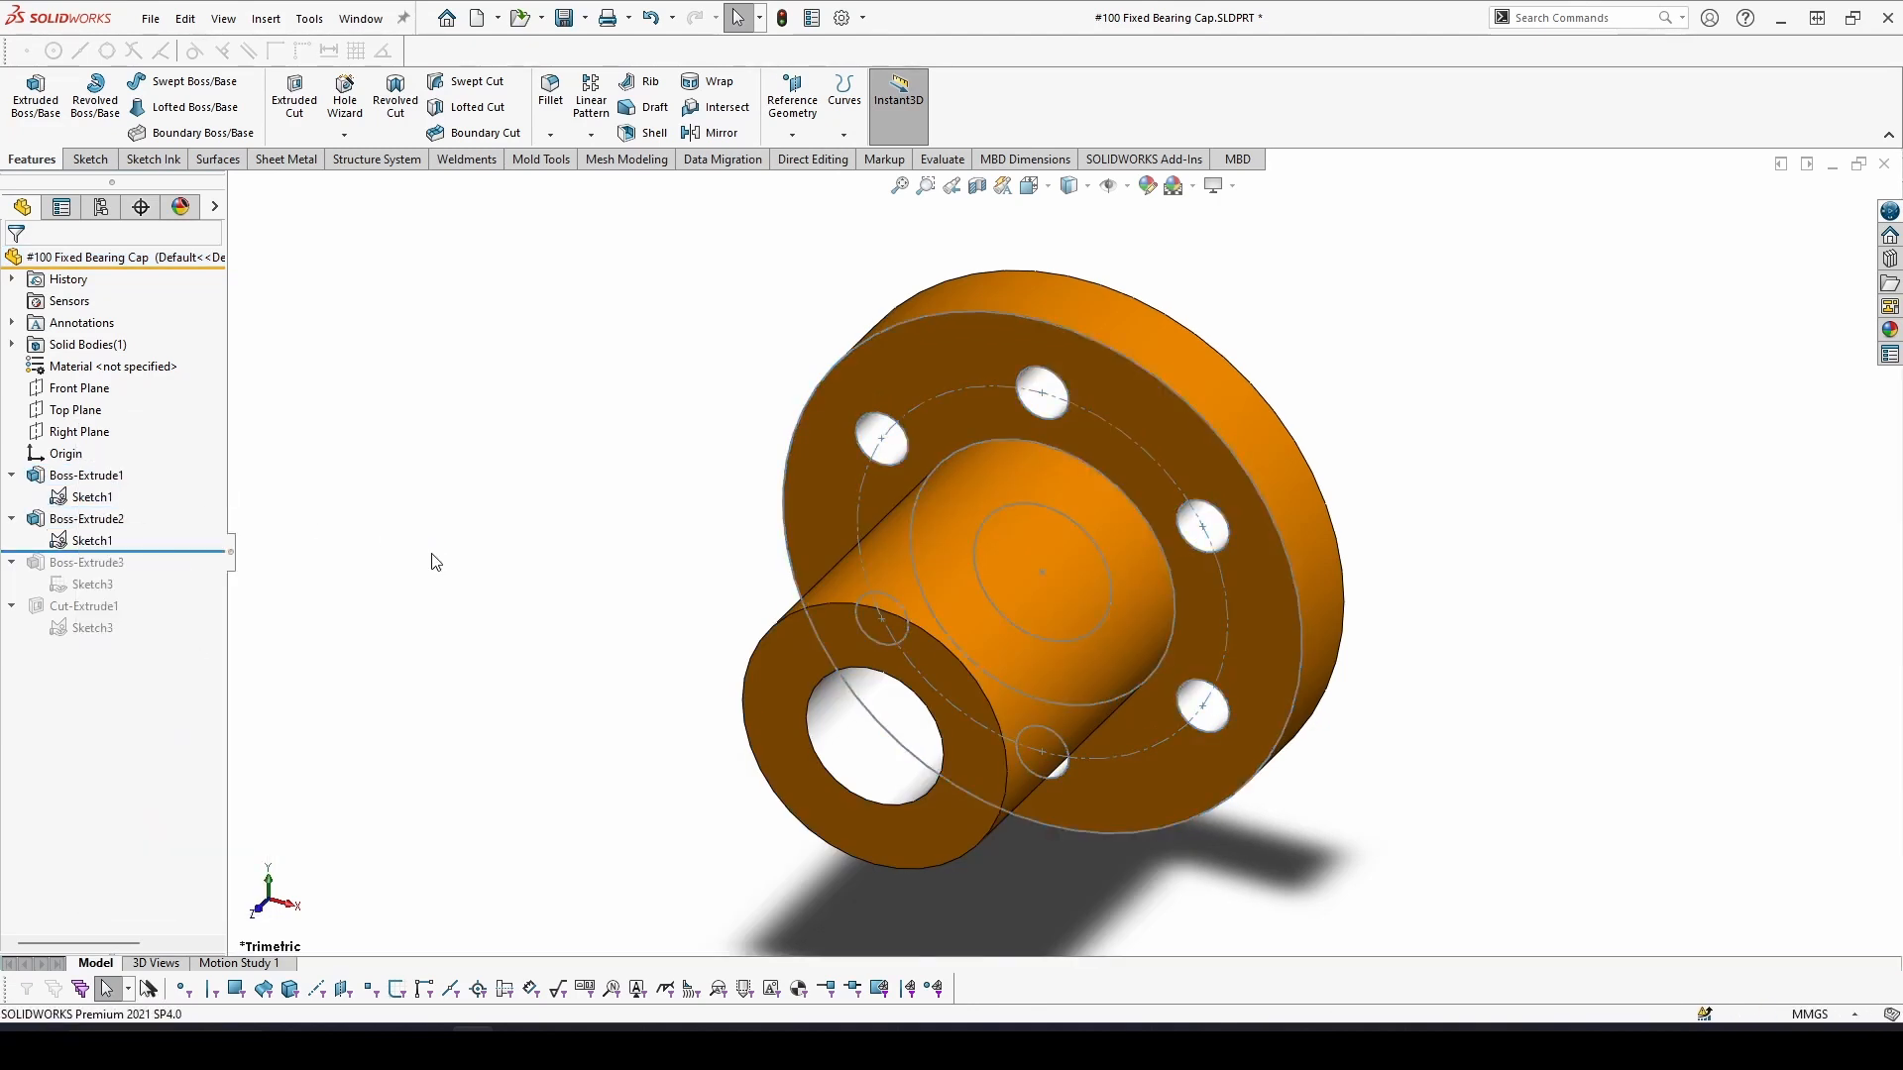
# Review the selected contour and depth of the Boss-Extrude2 tube and close its definition without changes
pyautogui.click(87, 525)
pyautogui.click(96, 454)
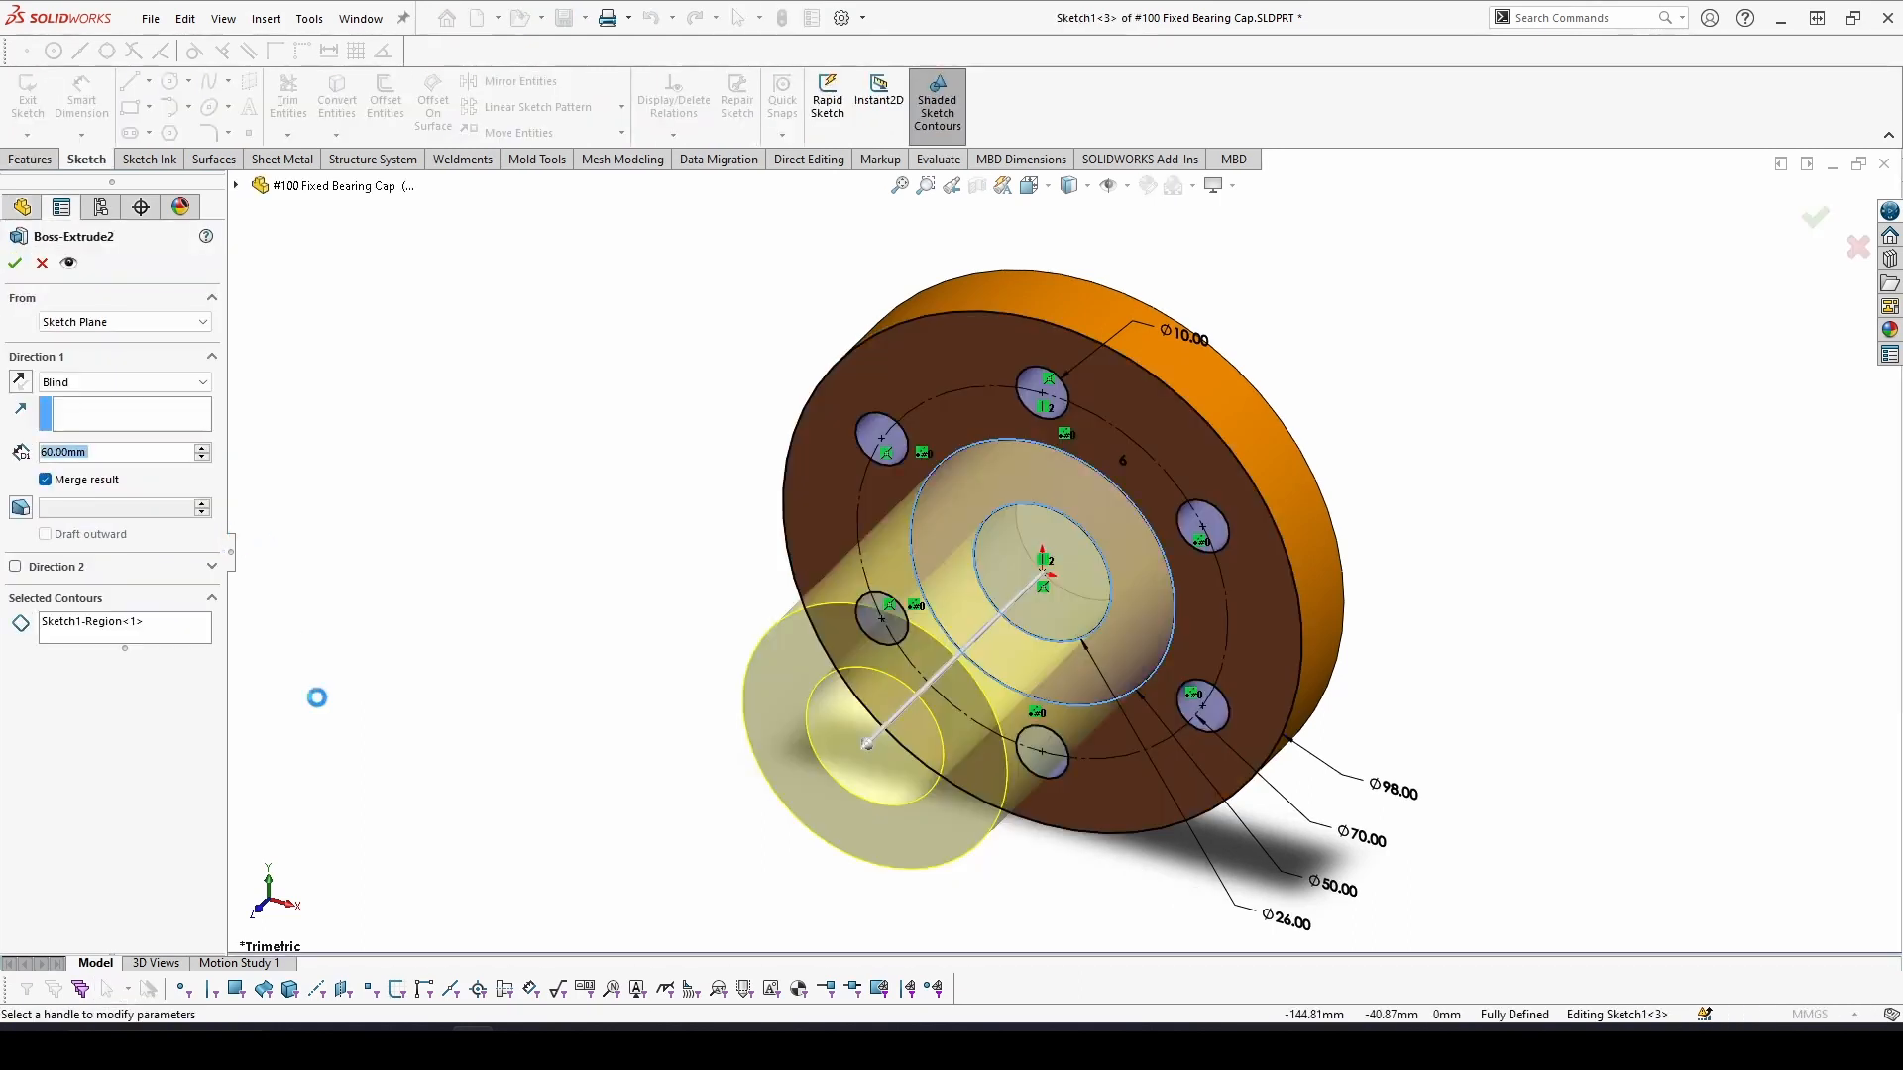
pyautogui.click(147, 633)
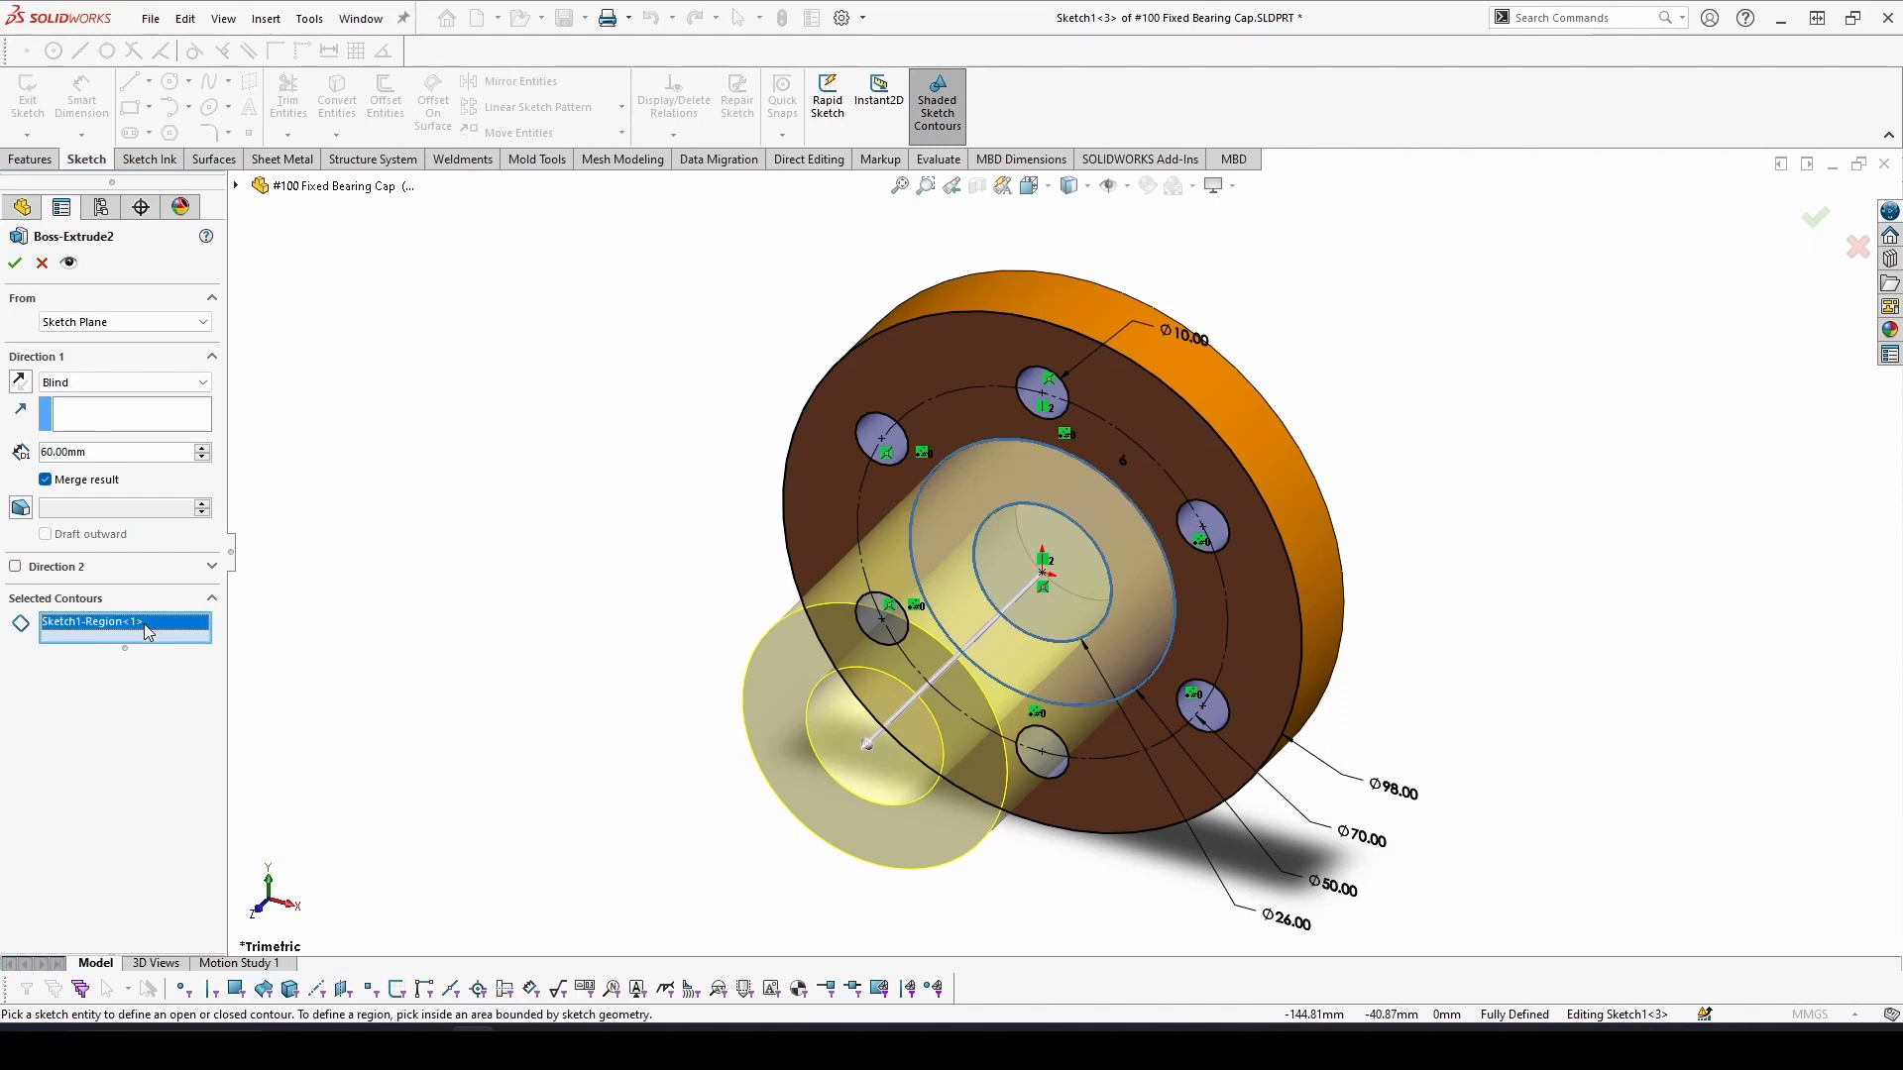
pyautogui.click(128, 452)
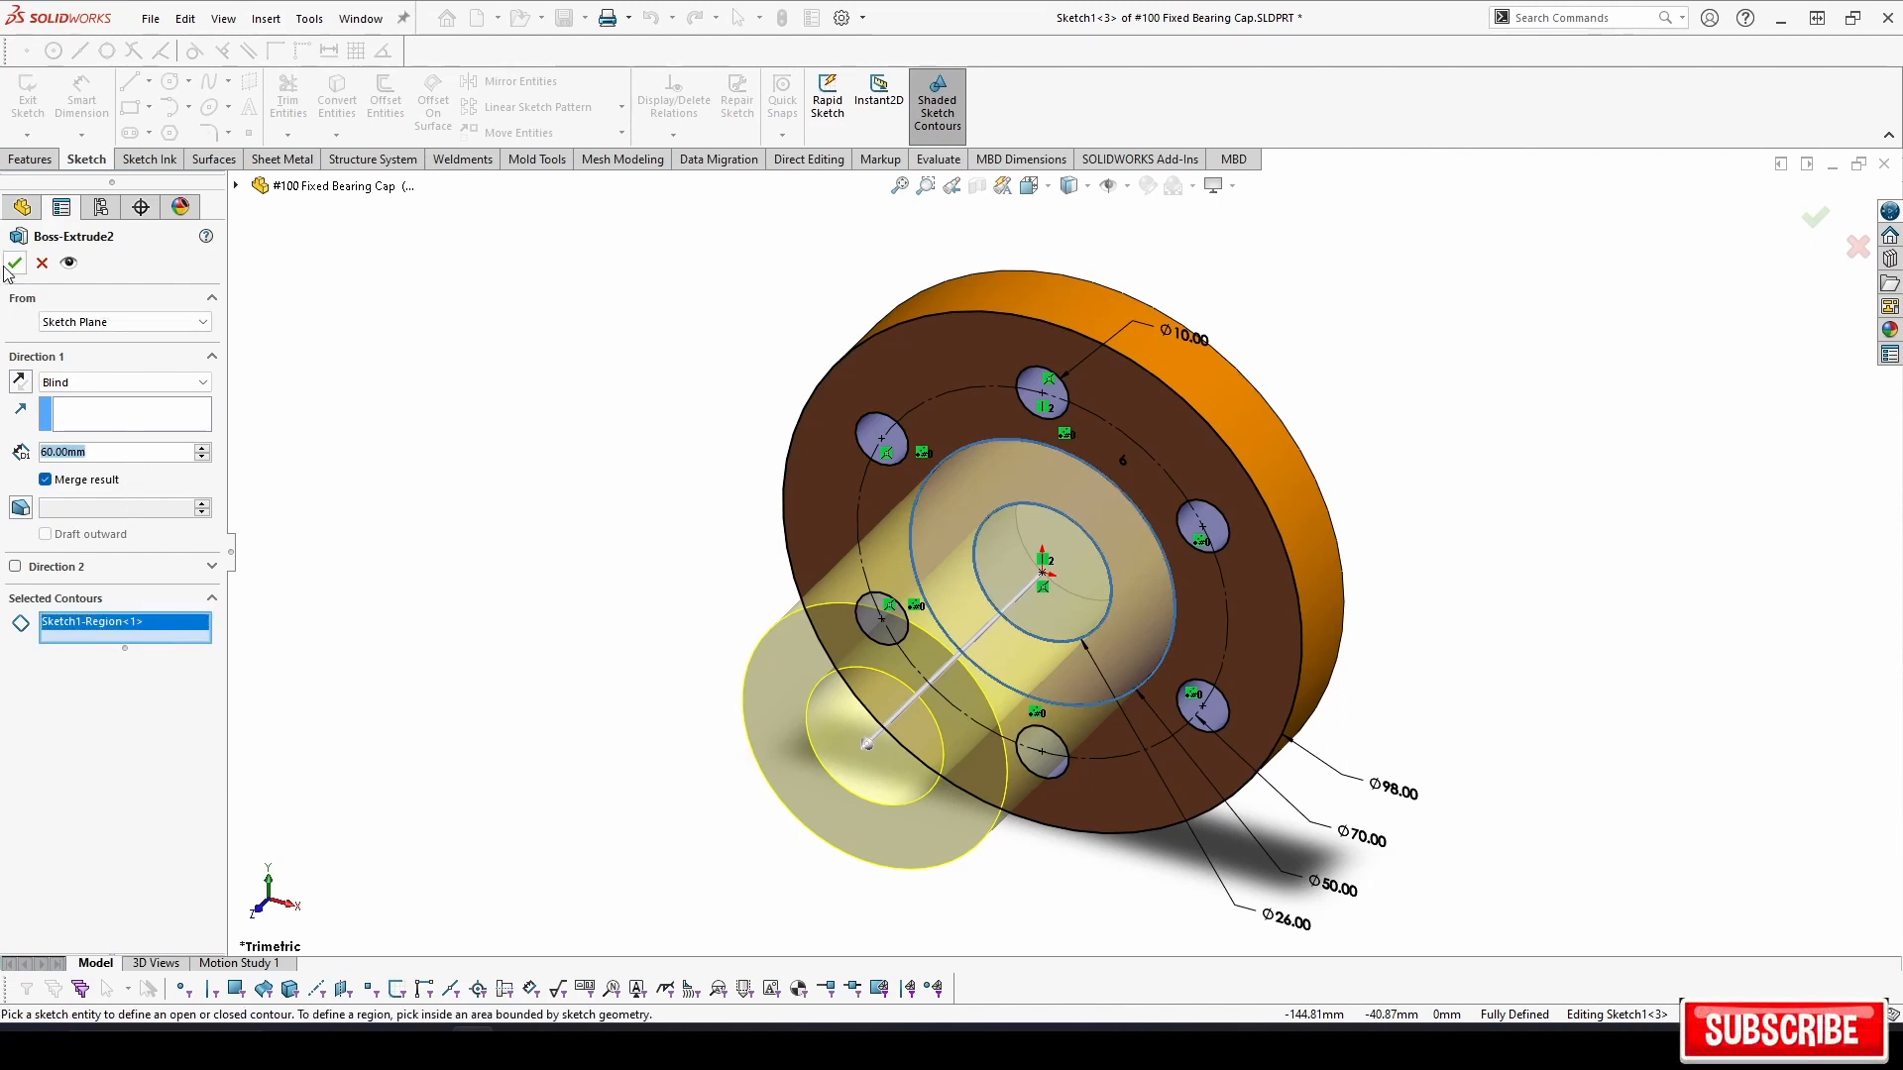
pyautogui.moveTo(356, 536); pyautogui.dragTo(1087, 773, button='middle')
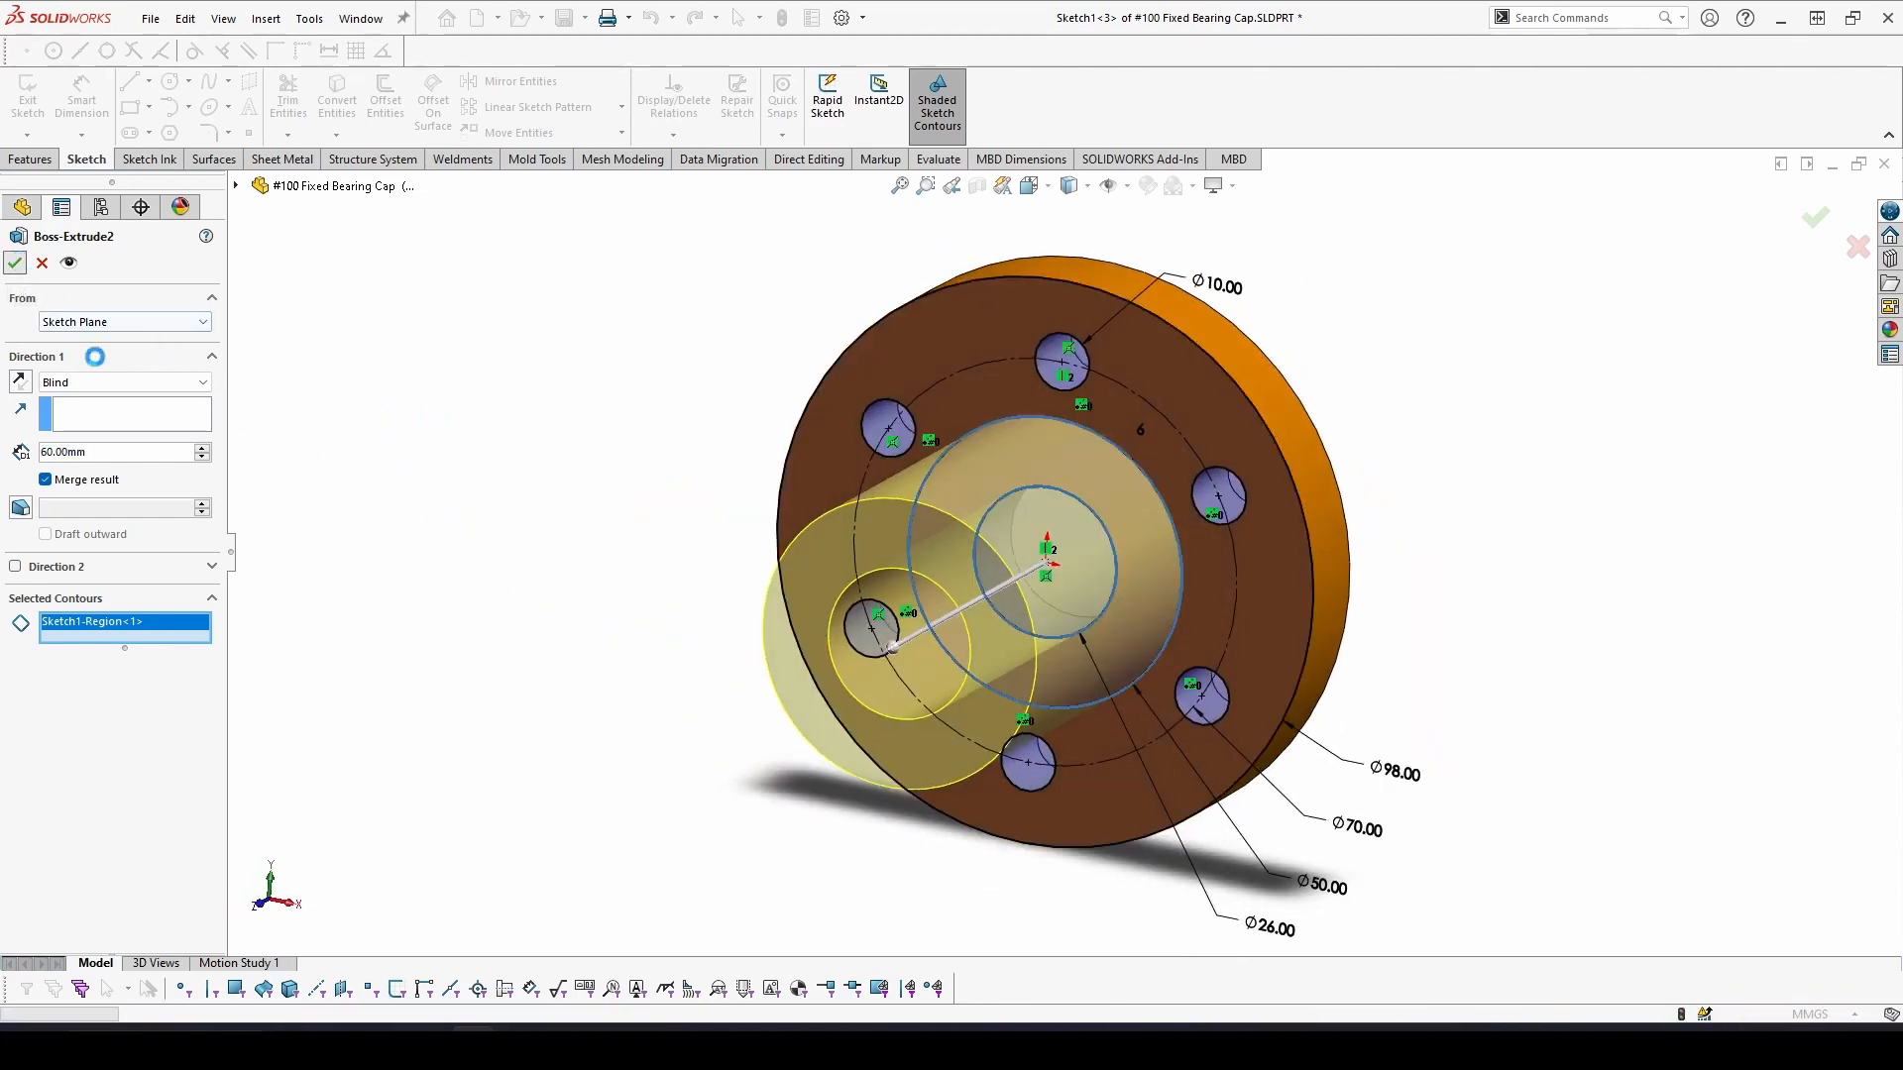
pyautogui.press('Return')
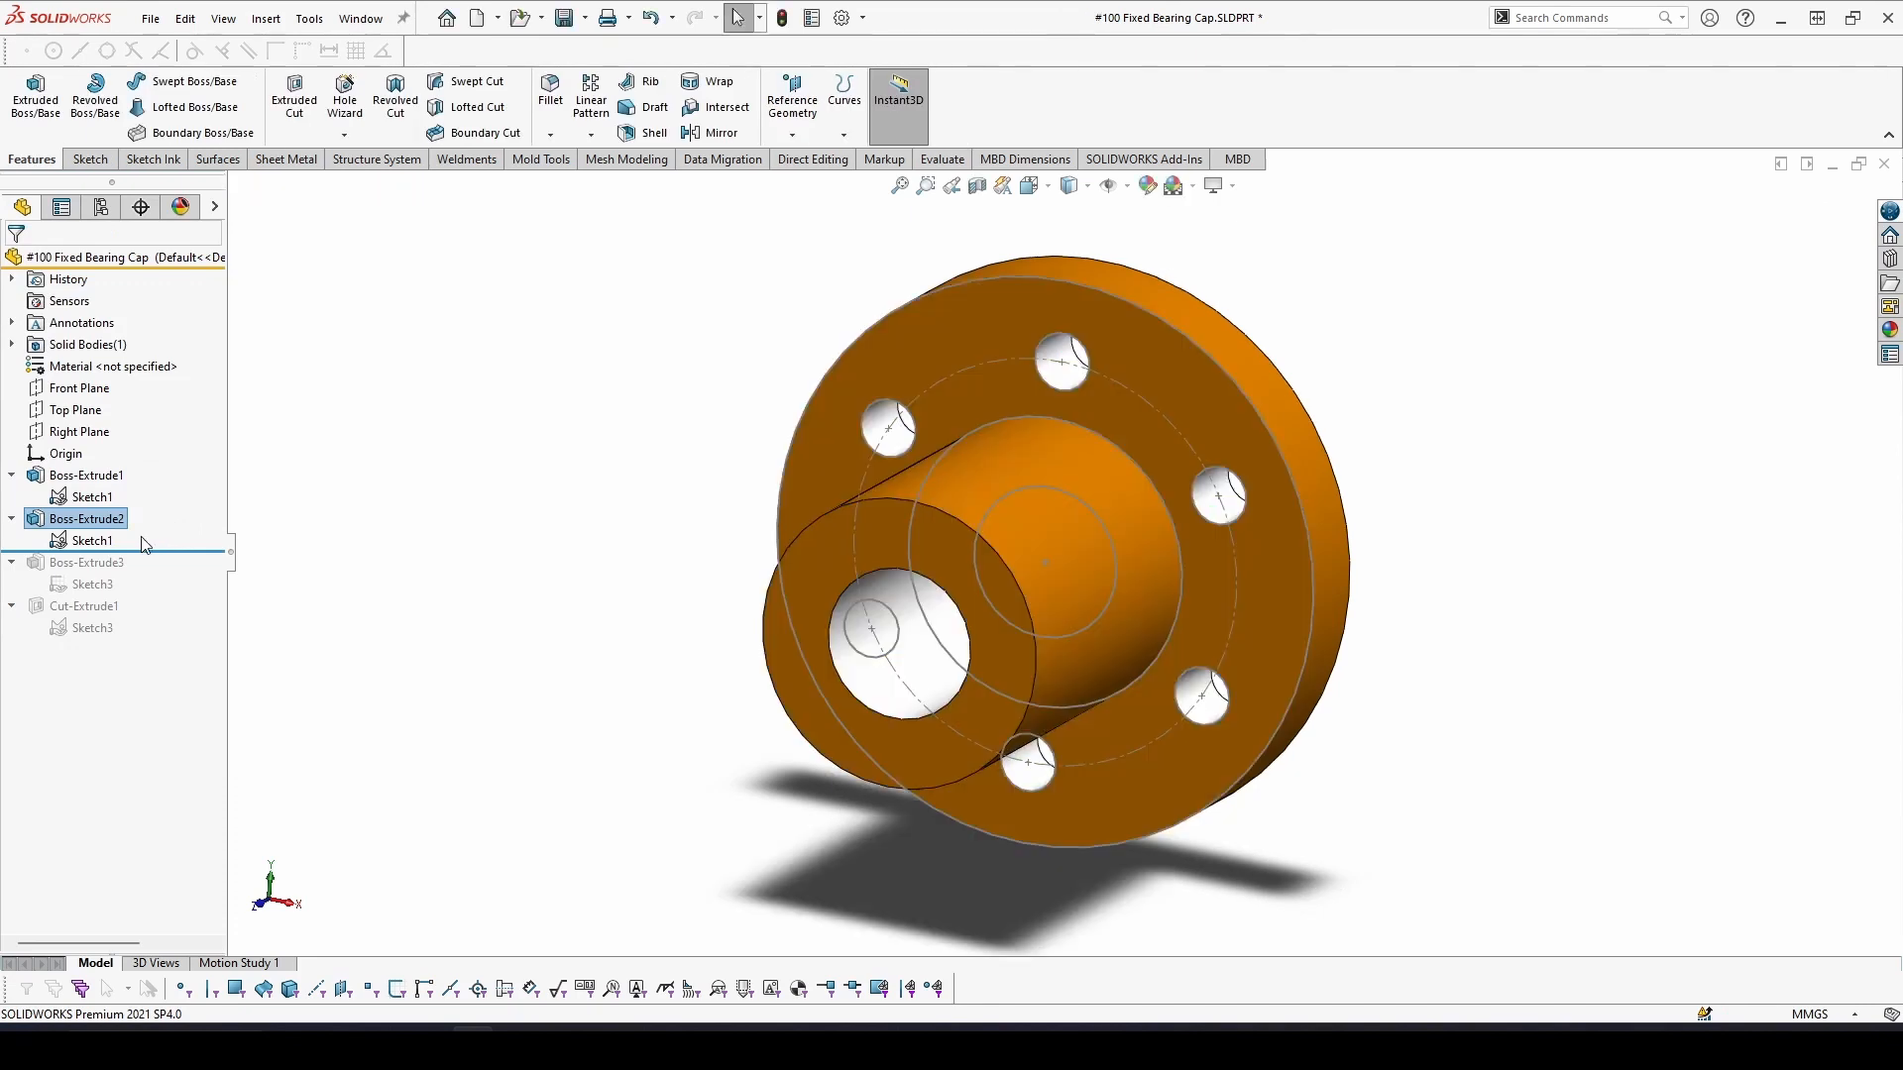
# Hide Sketch1 and return the part to the trimetric view after inspecting the tube on the flange
pyautogui.rightClick(58, 489)
pyautogui.click(76, 456)
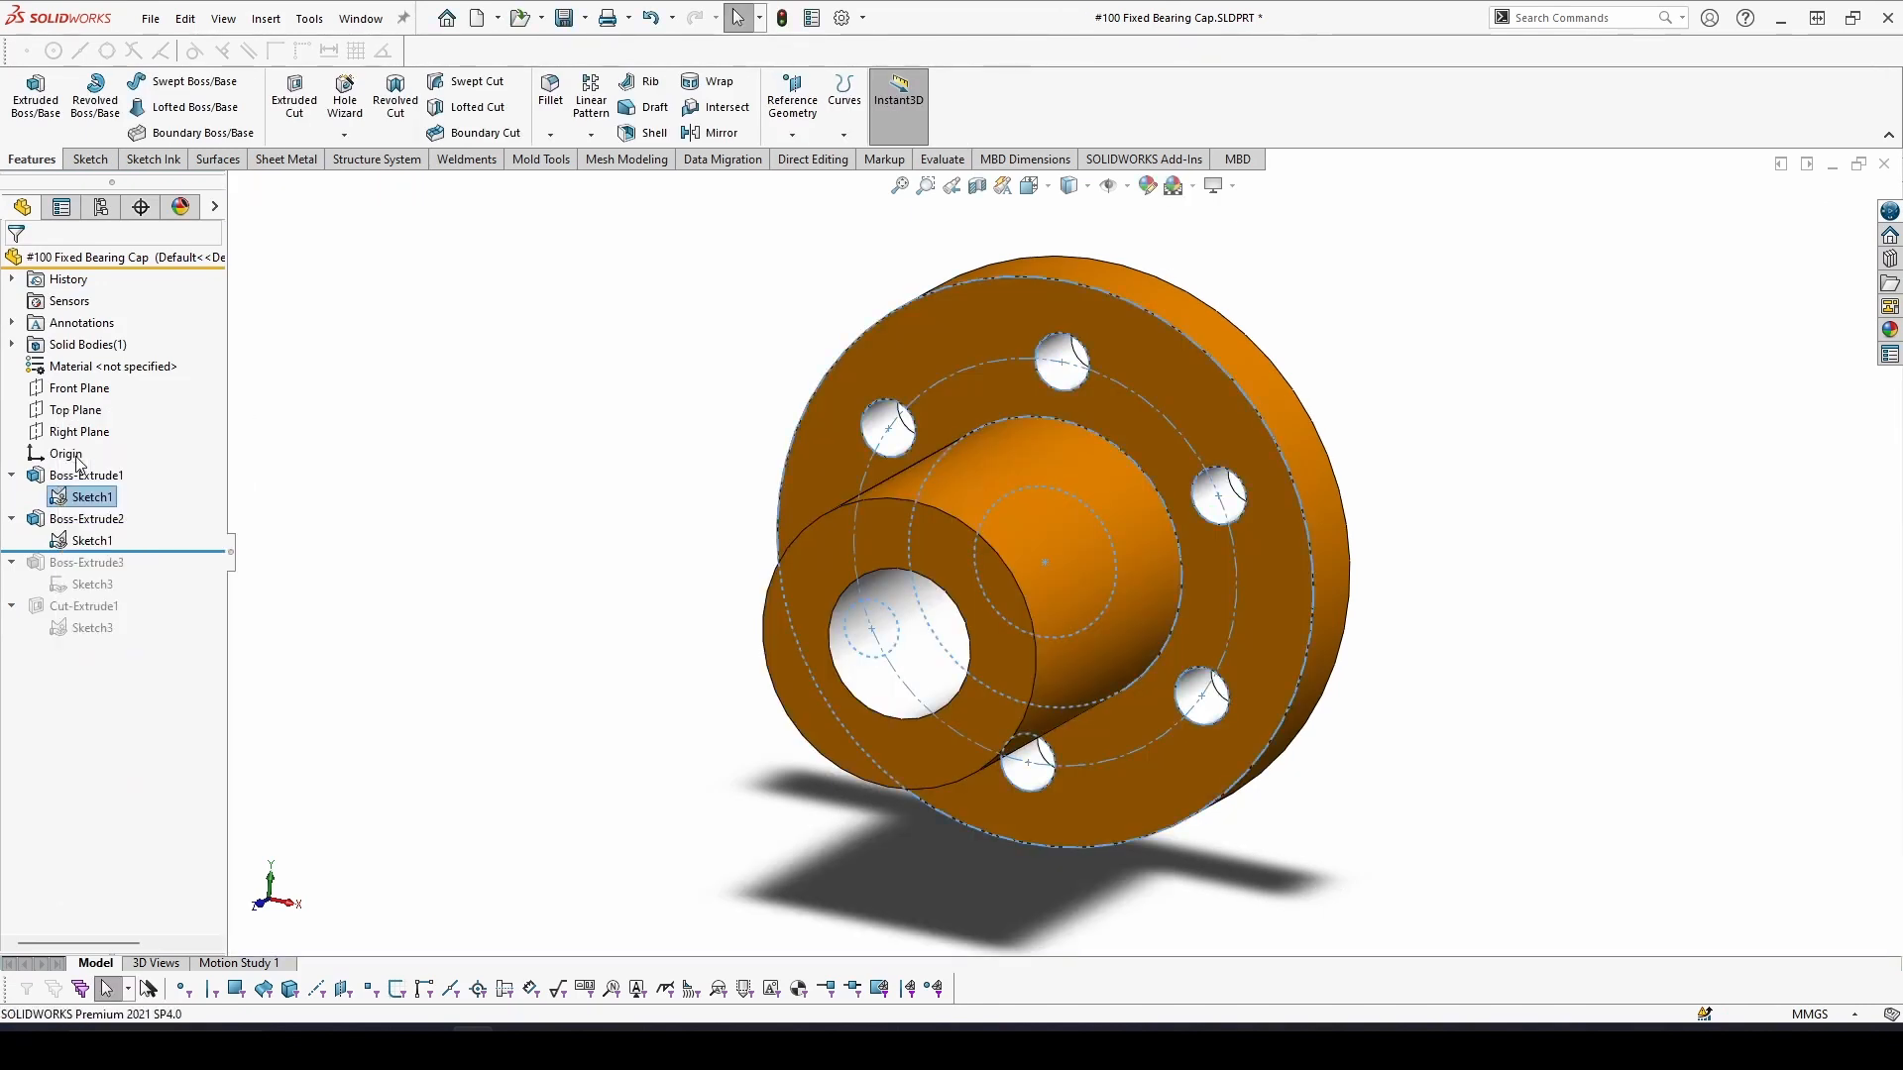
pyautogui.click(502, 566)
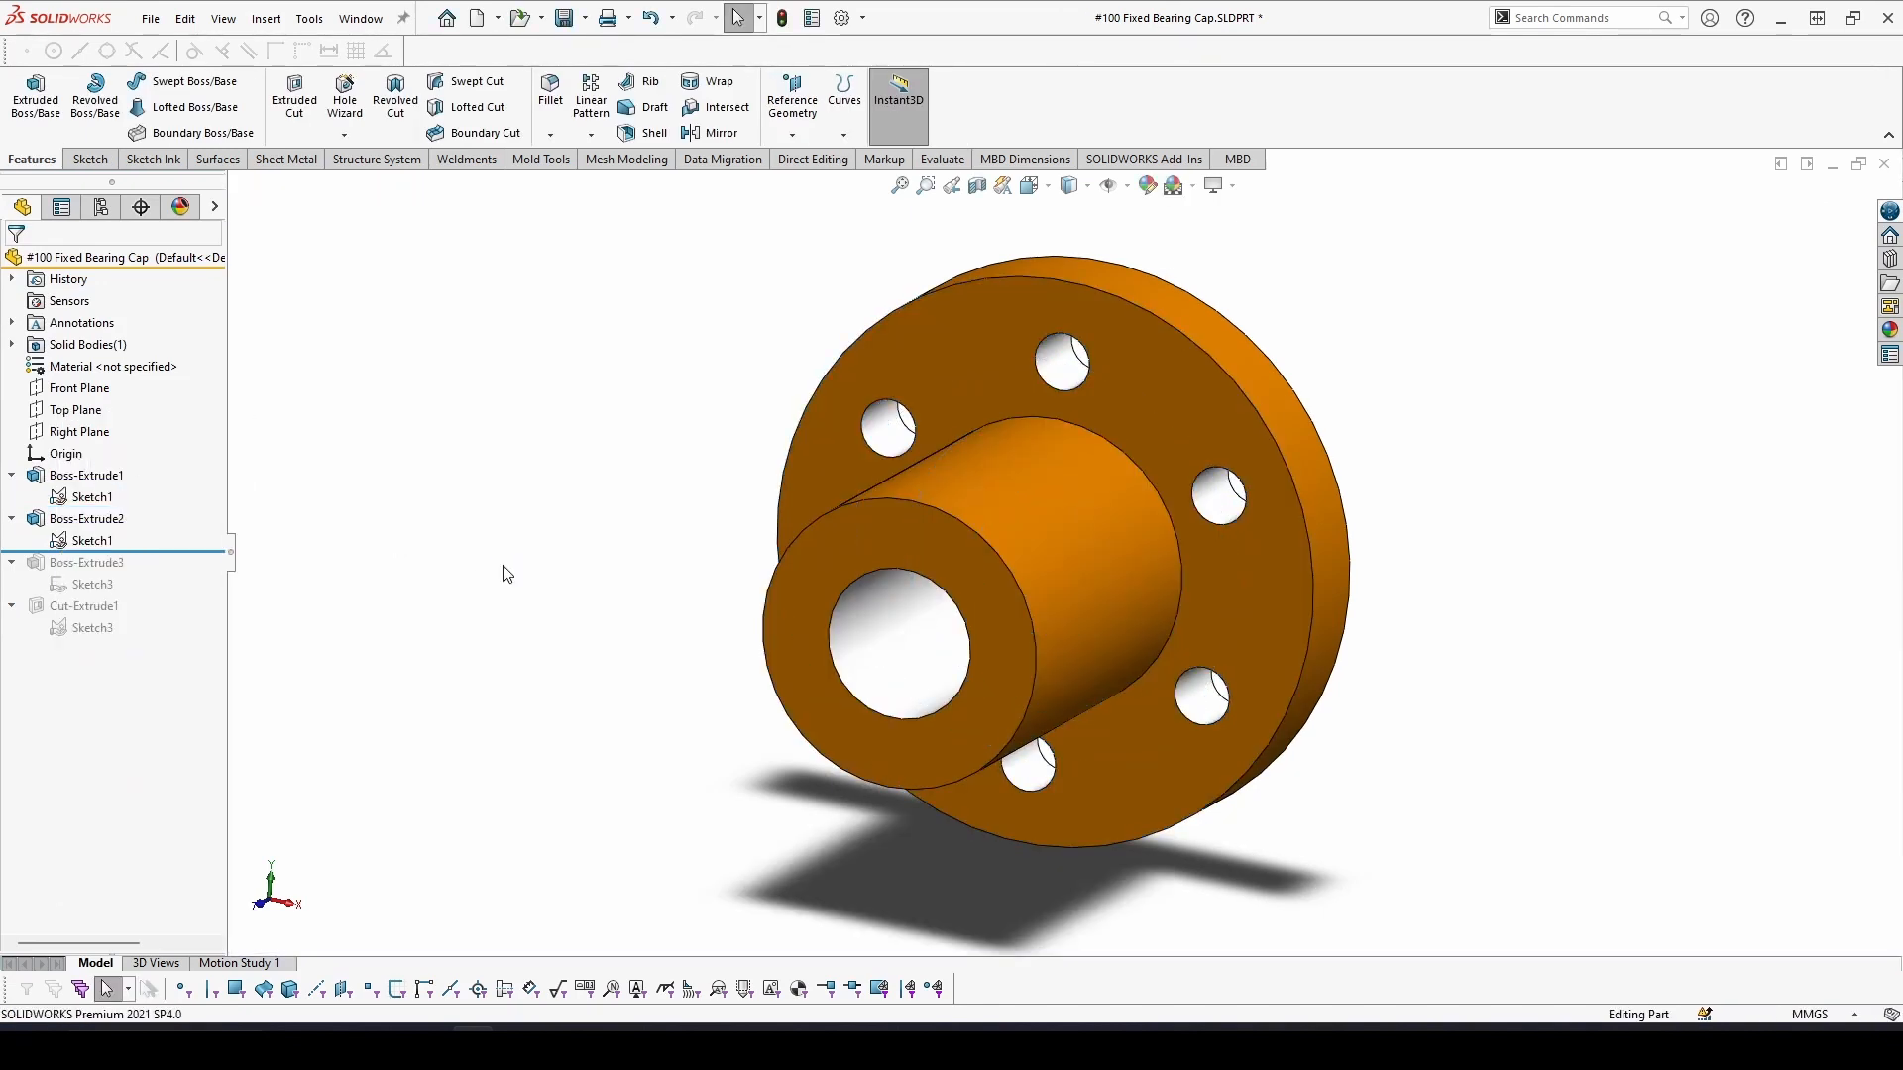
pyautogui.moveTo(578, 665); pyautogui.dragTo(695, 678, button='middle')
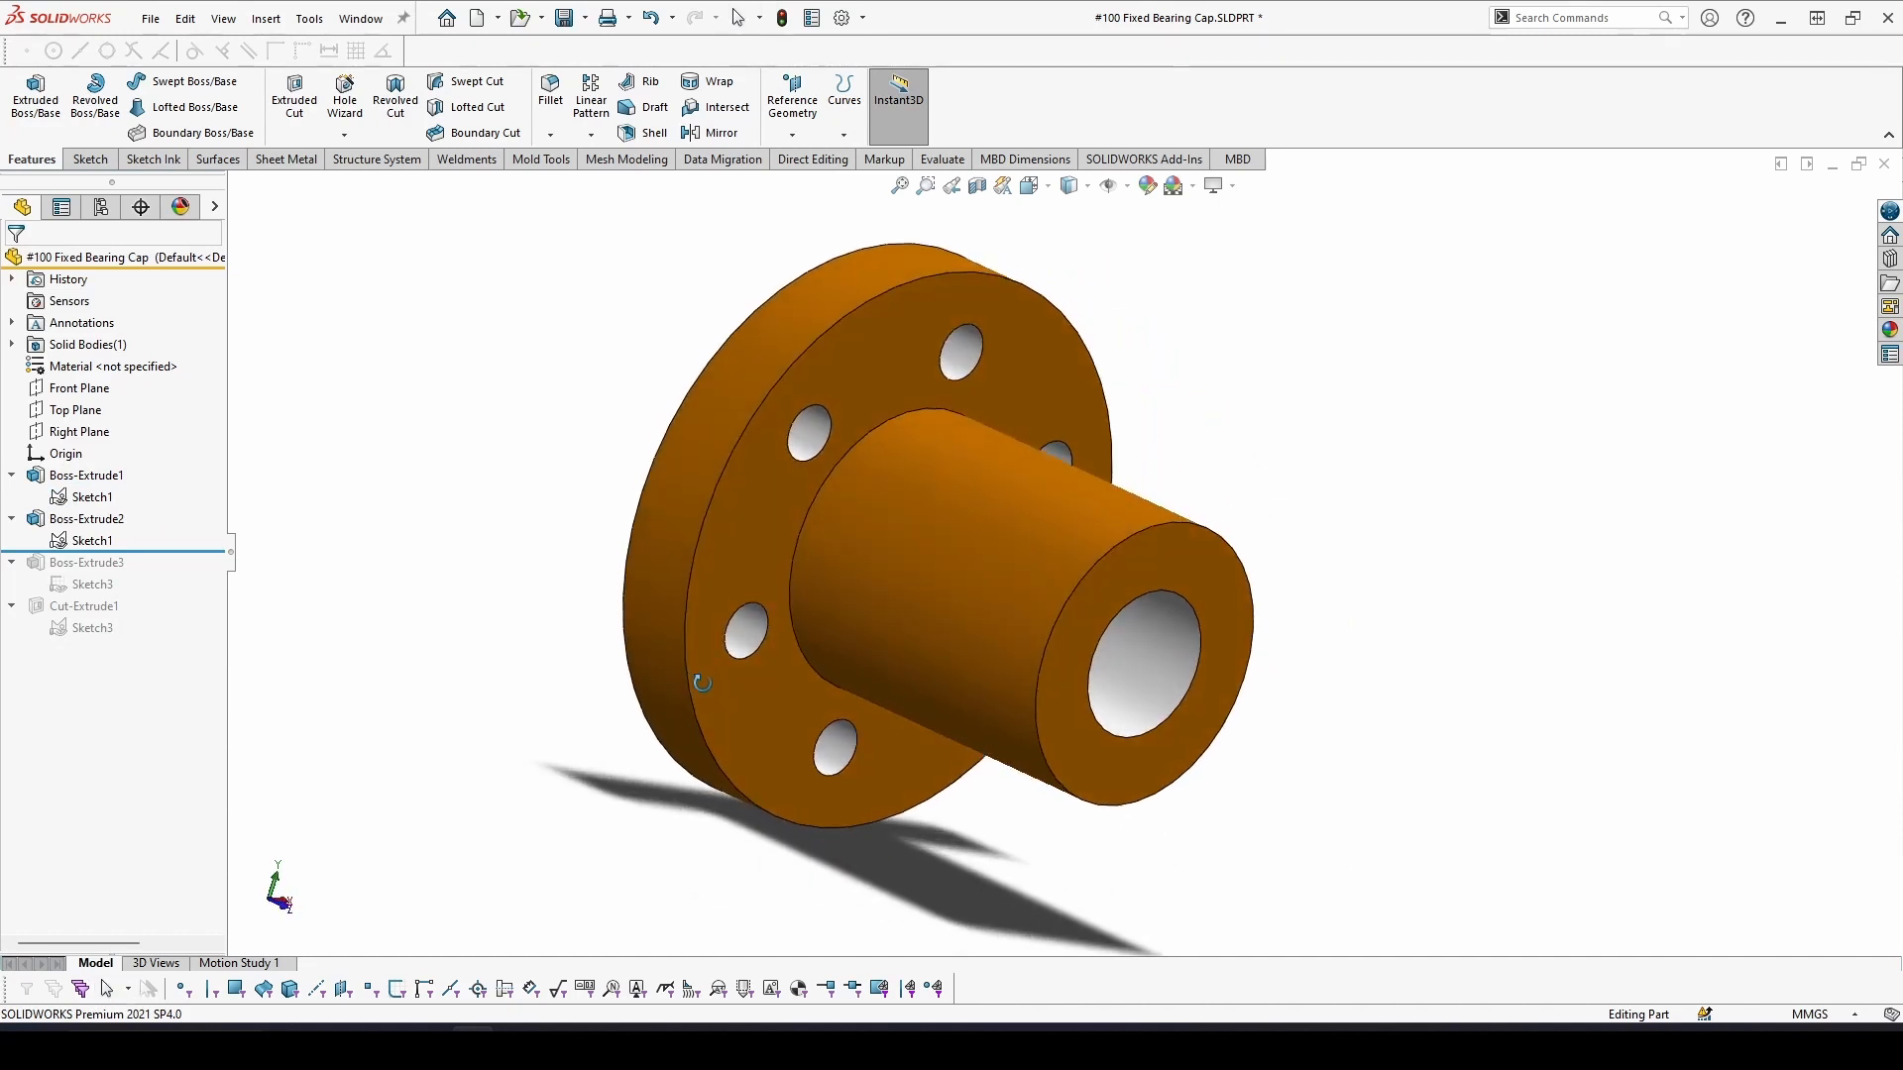
pyautogui.hotkey('ctrl', '7')
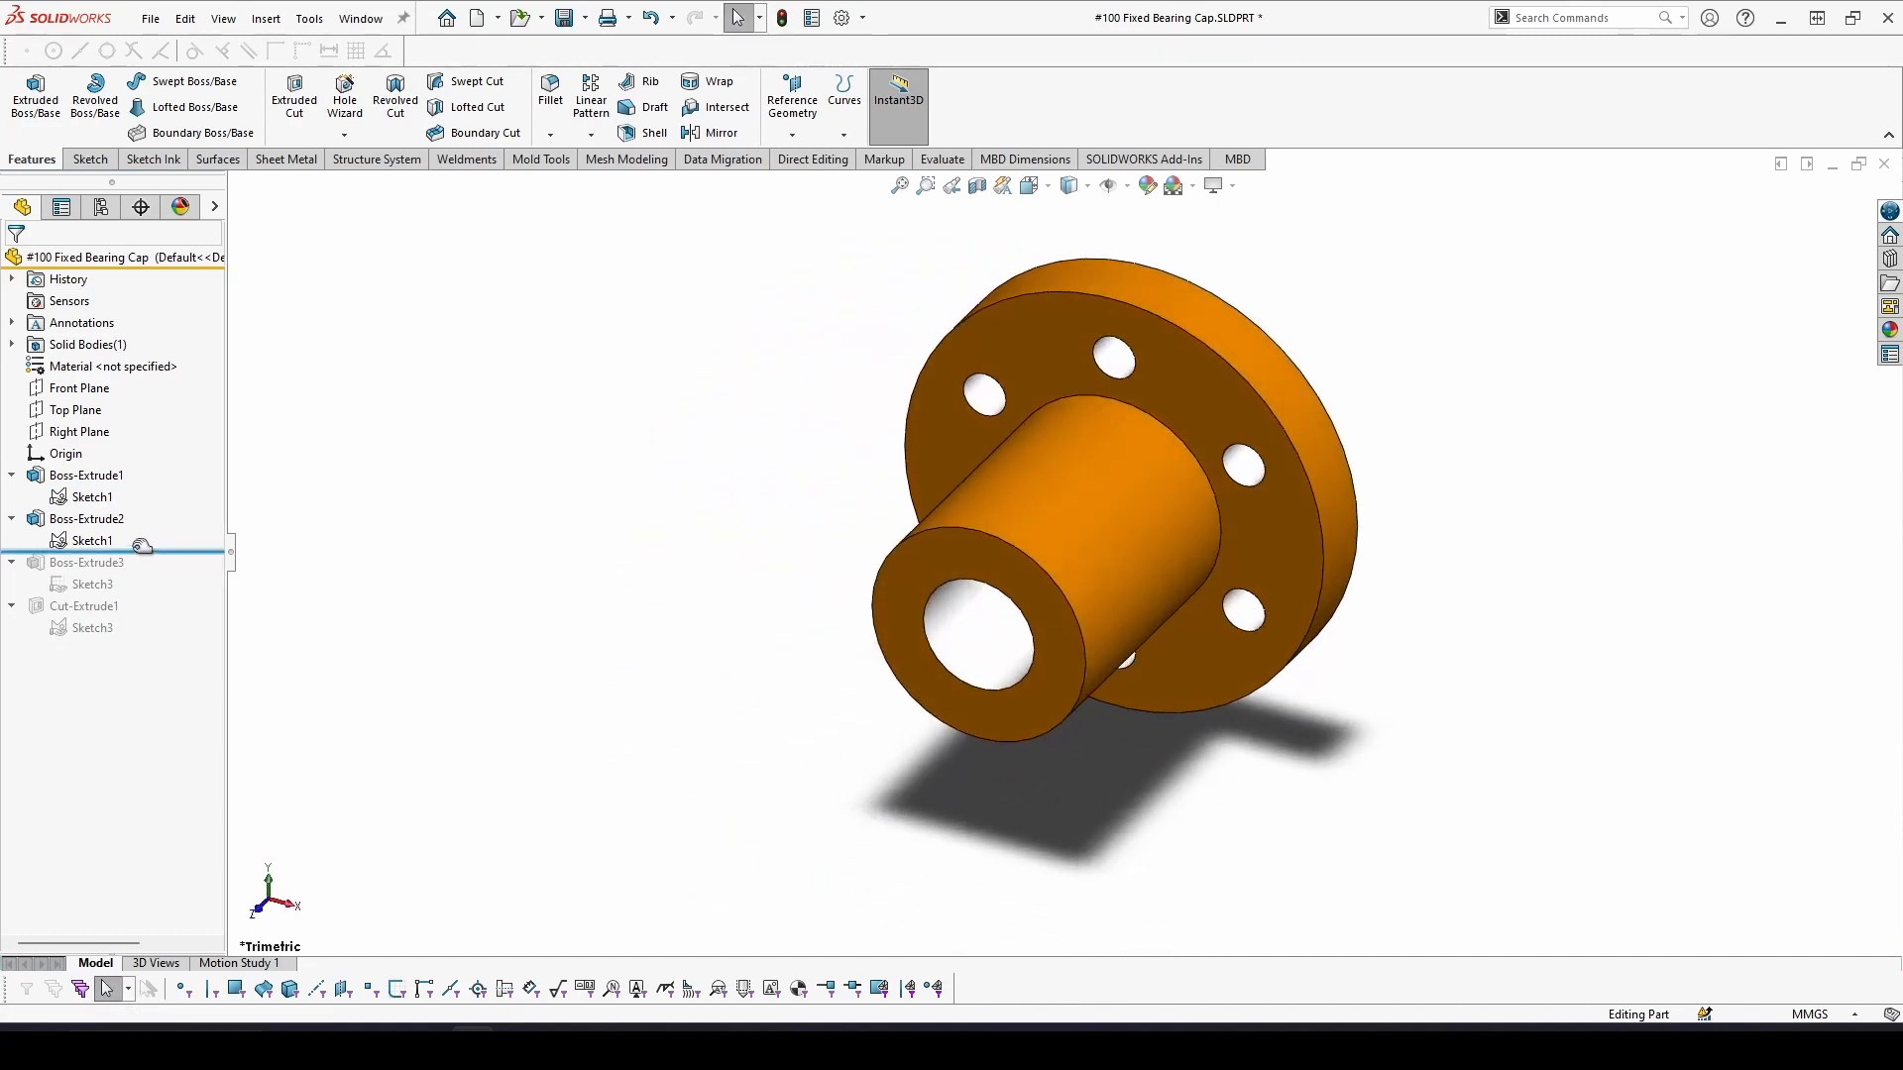
# Roll the history forward to include Boss-Extrude3 and open its Sketch3 for editing with the whole profile in view
pyautogui.moveTo(141, 551); pyautogui.dragTo(118, 594)
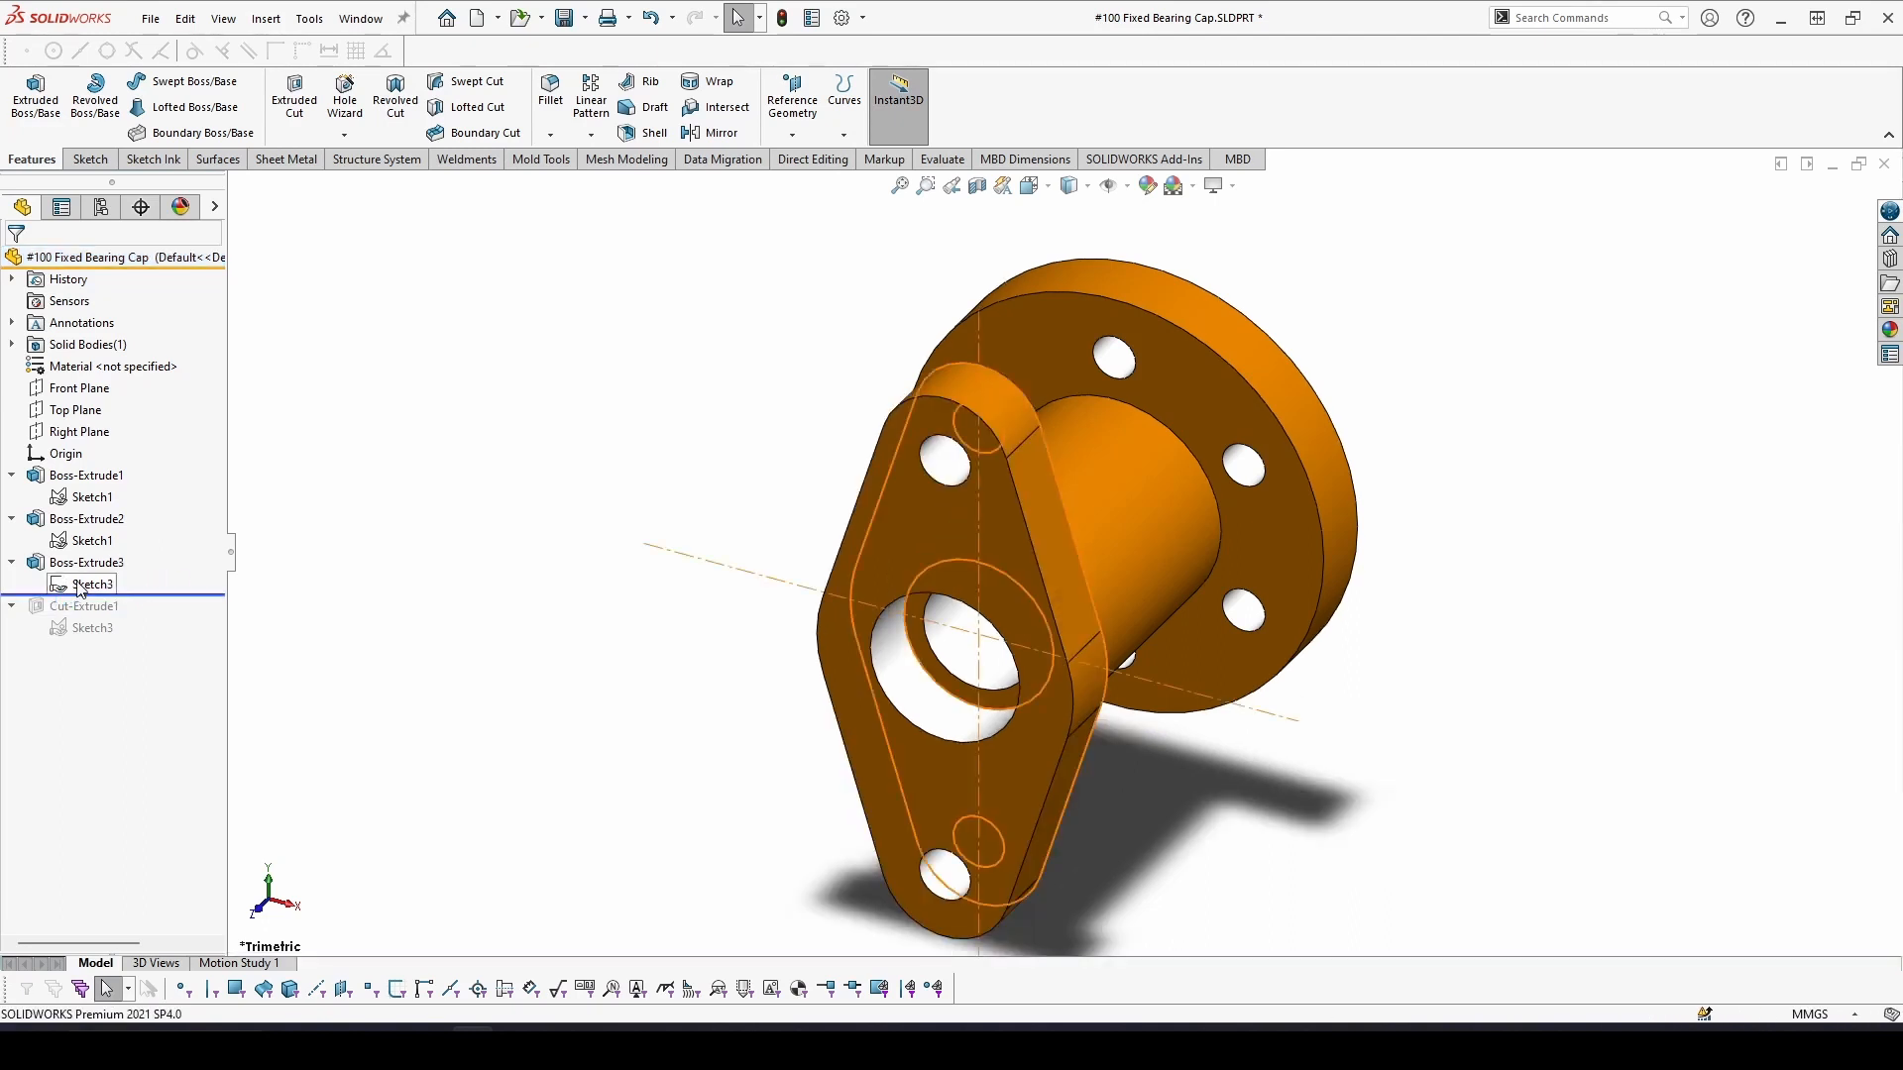
pyautogui.click(81, 584)
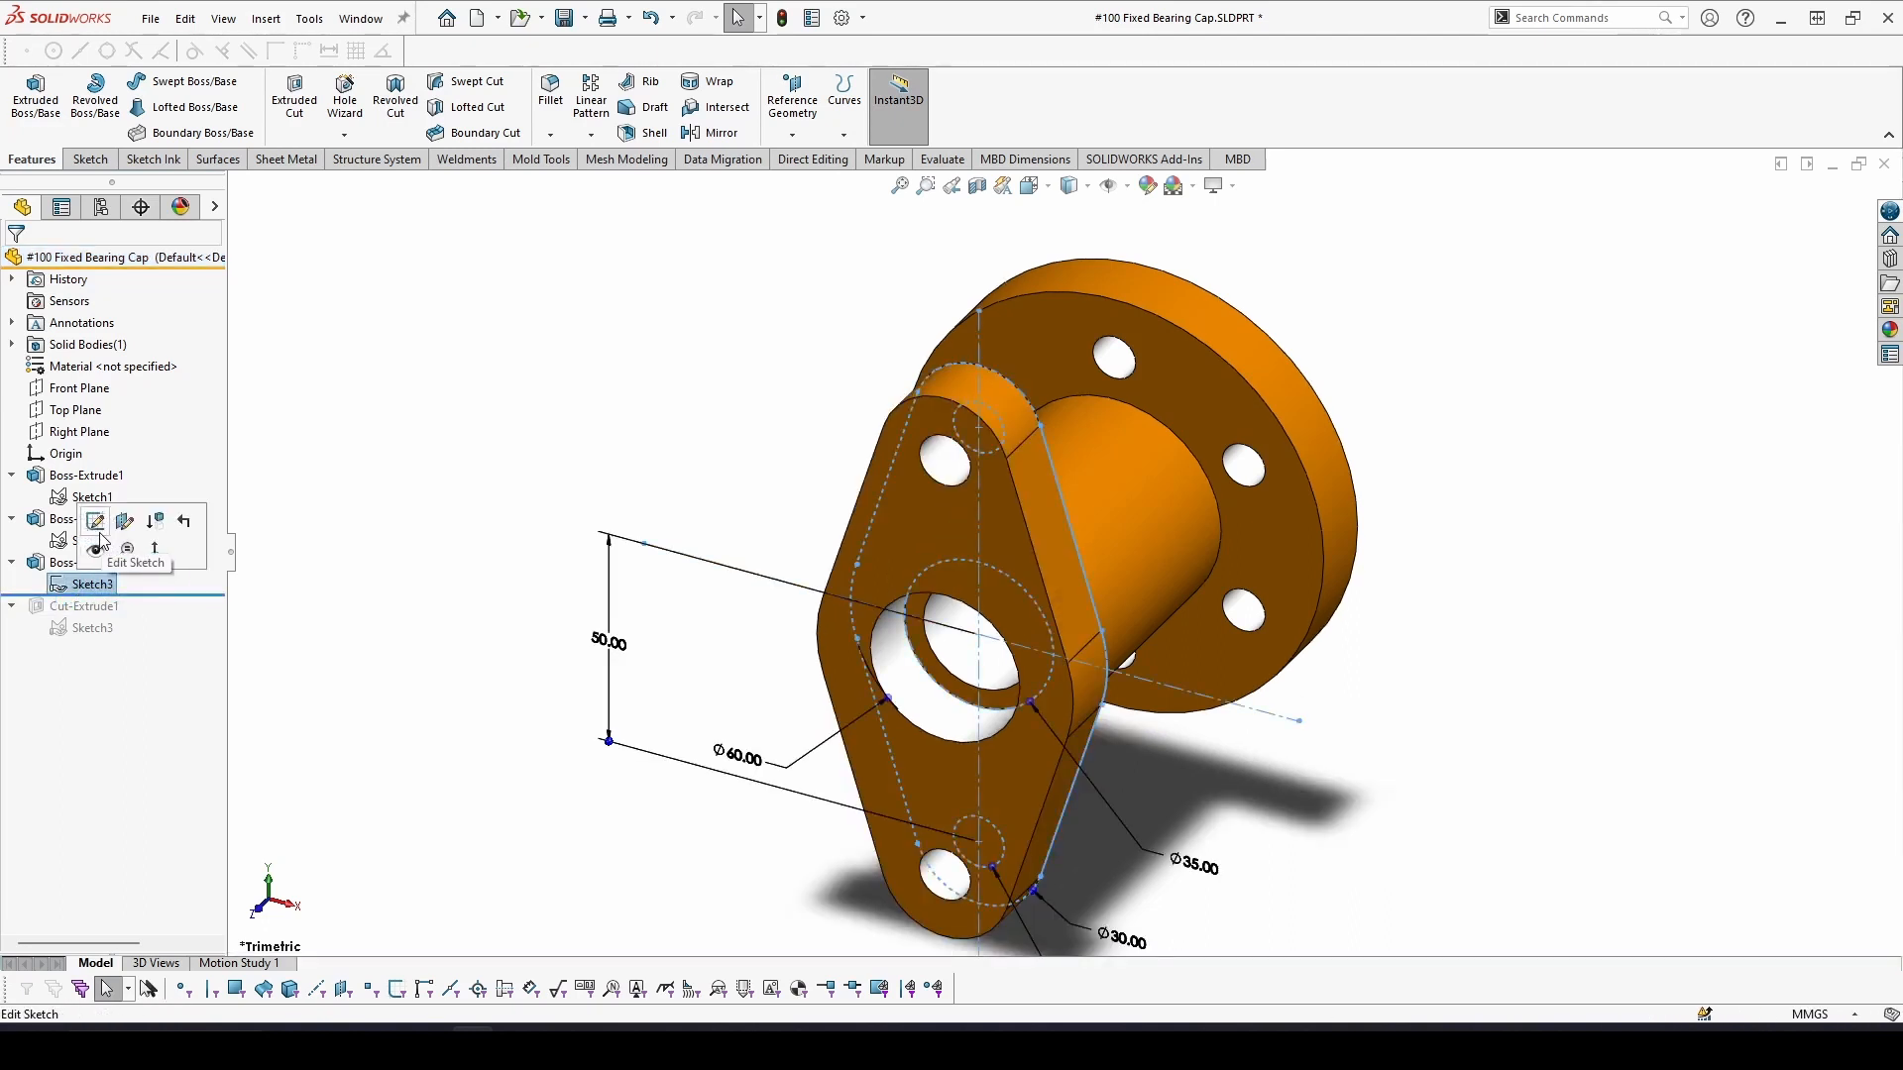
pyautogui.click(101, 534)
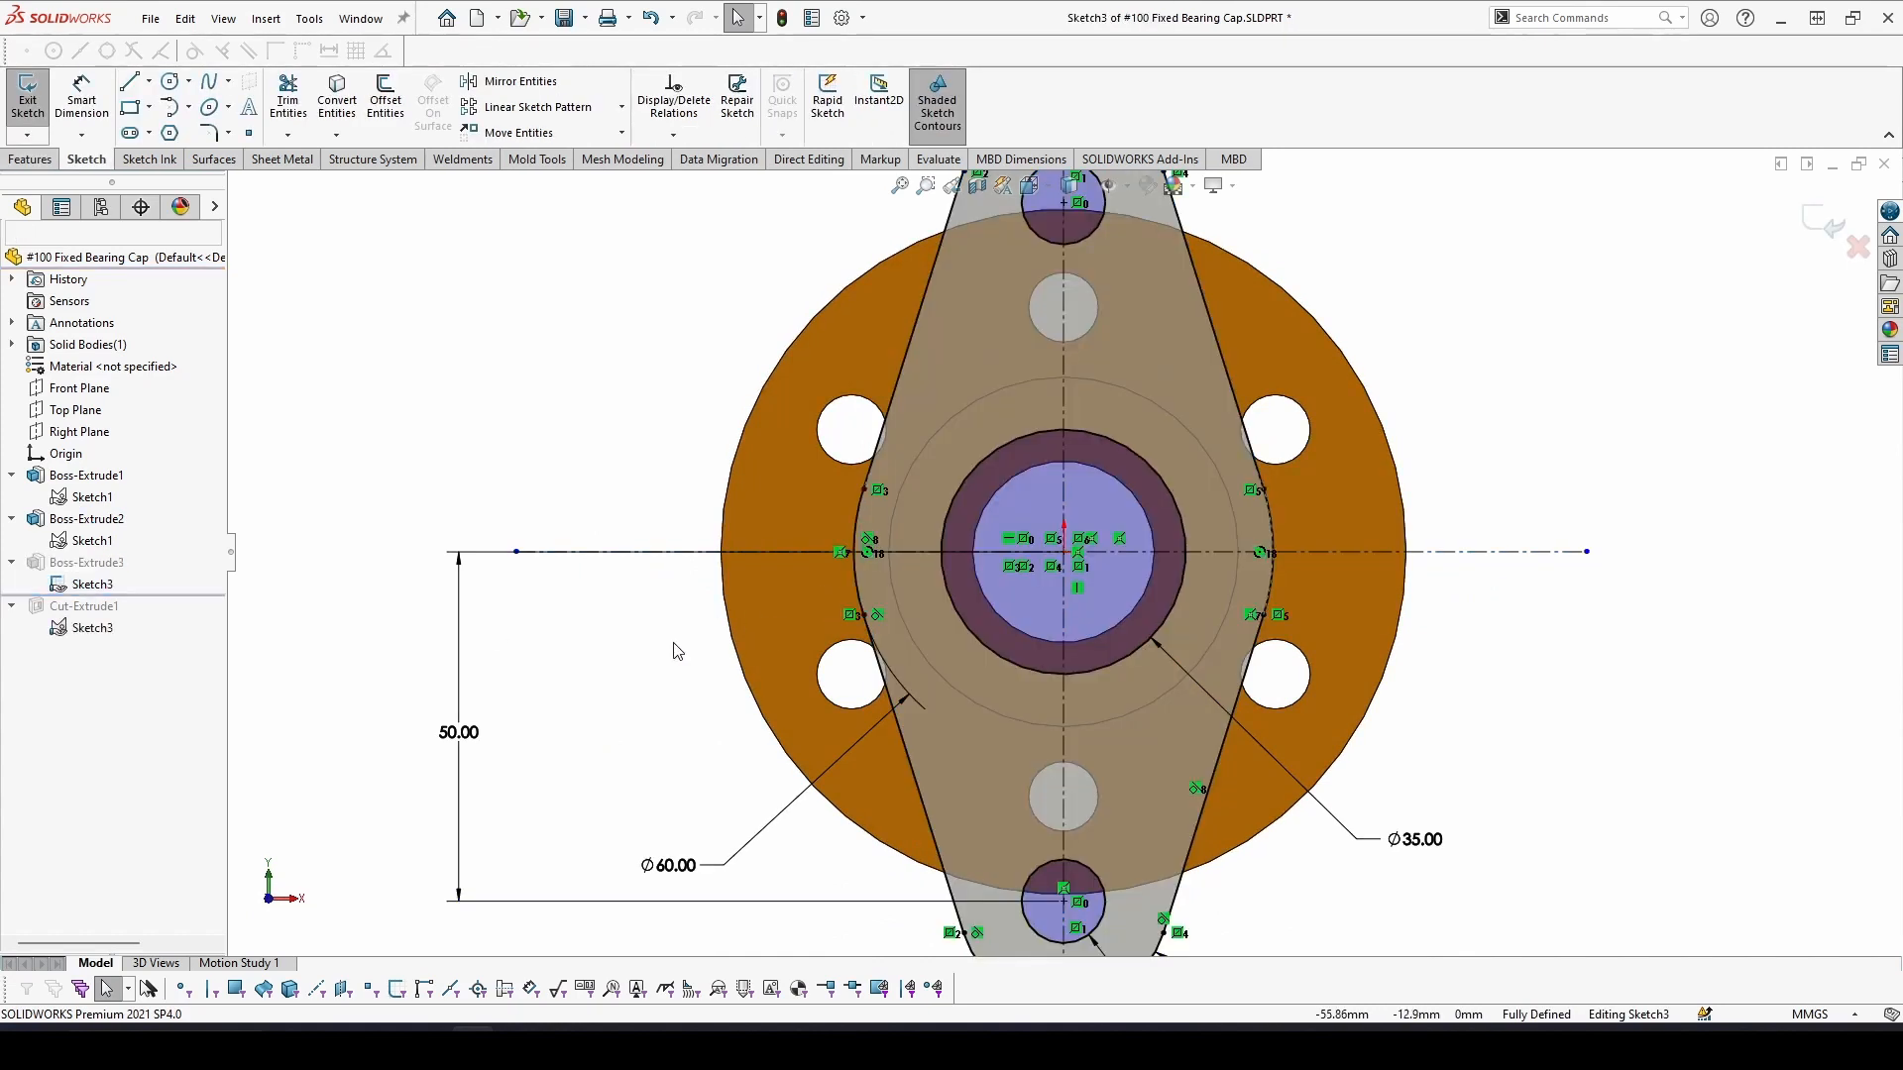
pyautogui.scroll(1, 674, 646)
pyautogui.scroll(2, 993, 620)
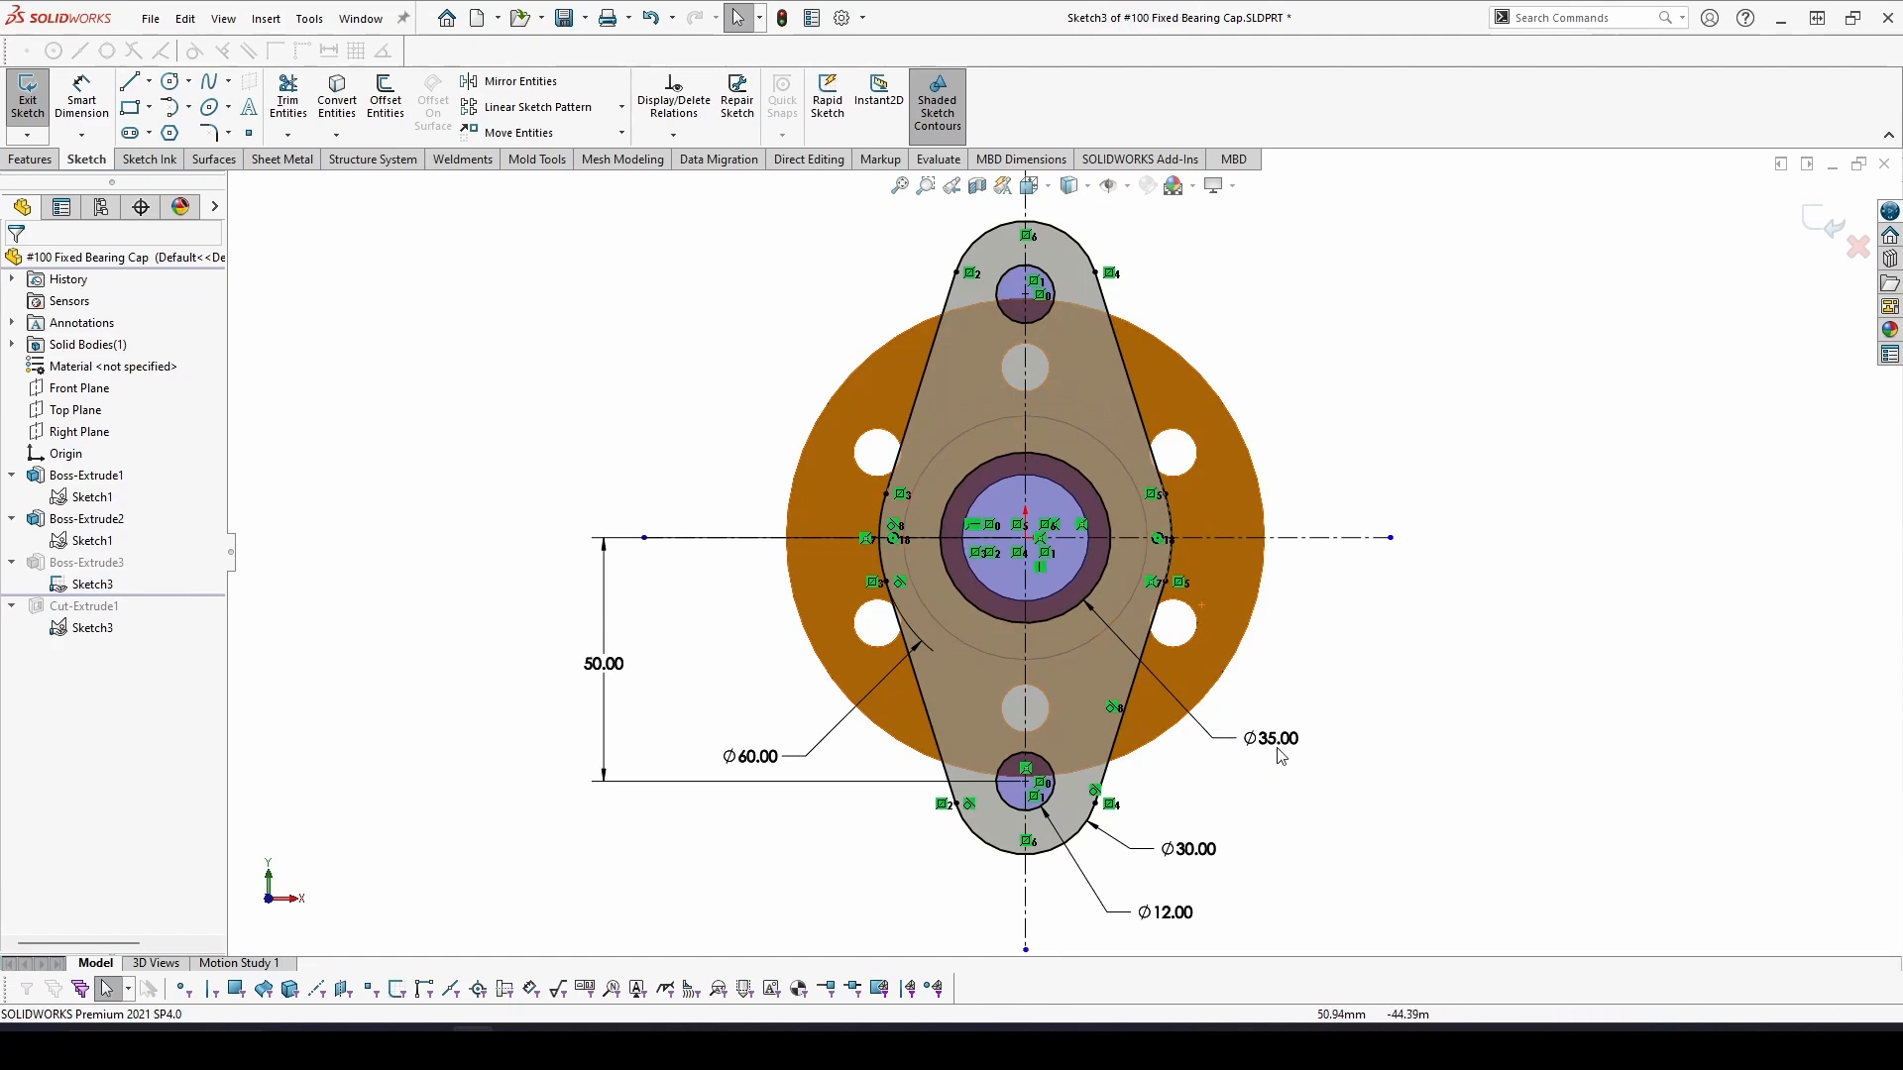
# Reposition the 35, 12, 30 and 60 mm diameter dimensions and the 50 mm vertical dimension around the Sketch3 profile, and exit the sketch
pyautogui.moveTo(1313, 735); pyautogui.dragTo(1330, 713)
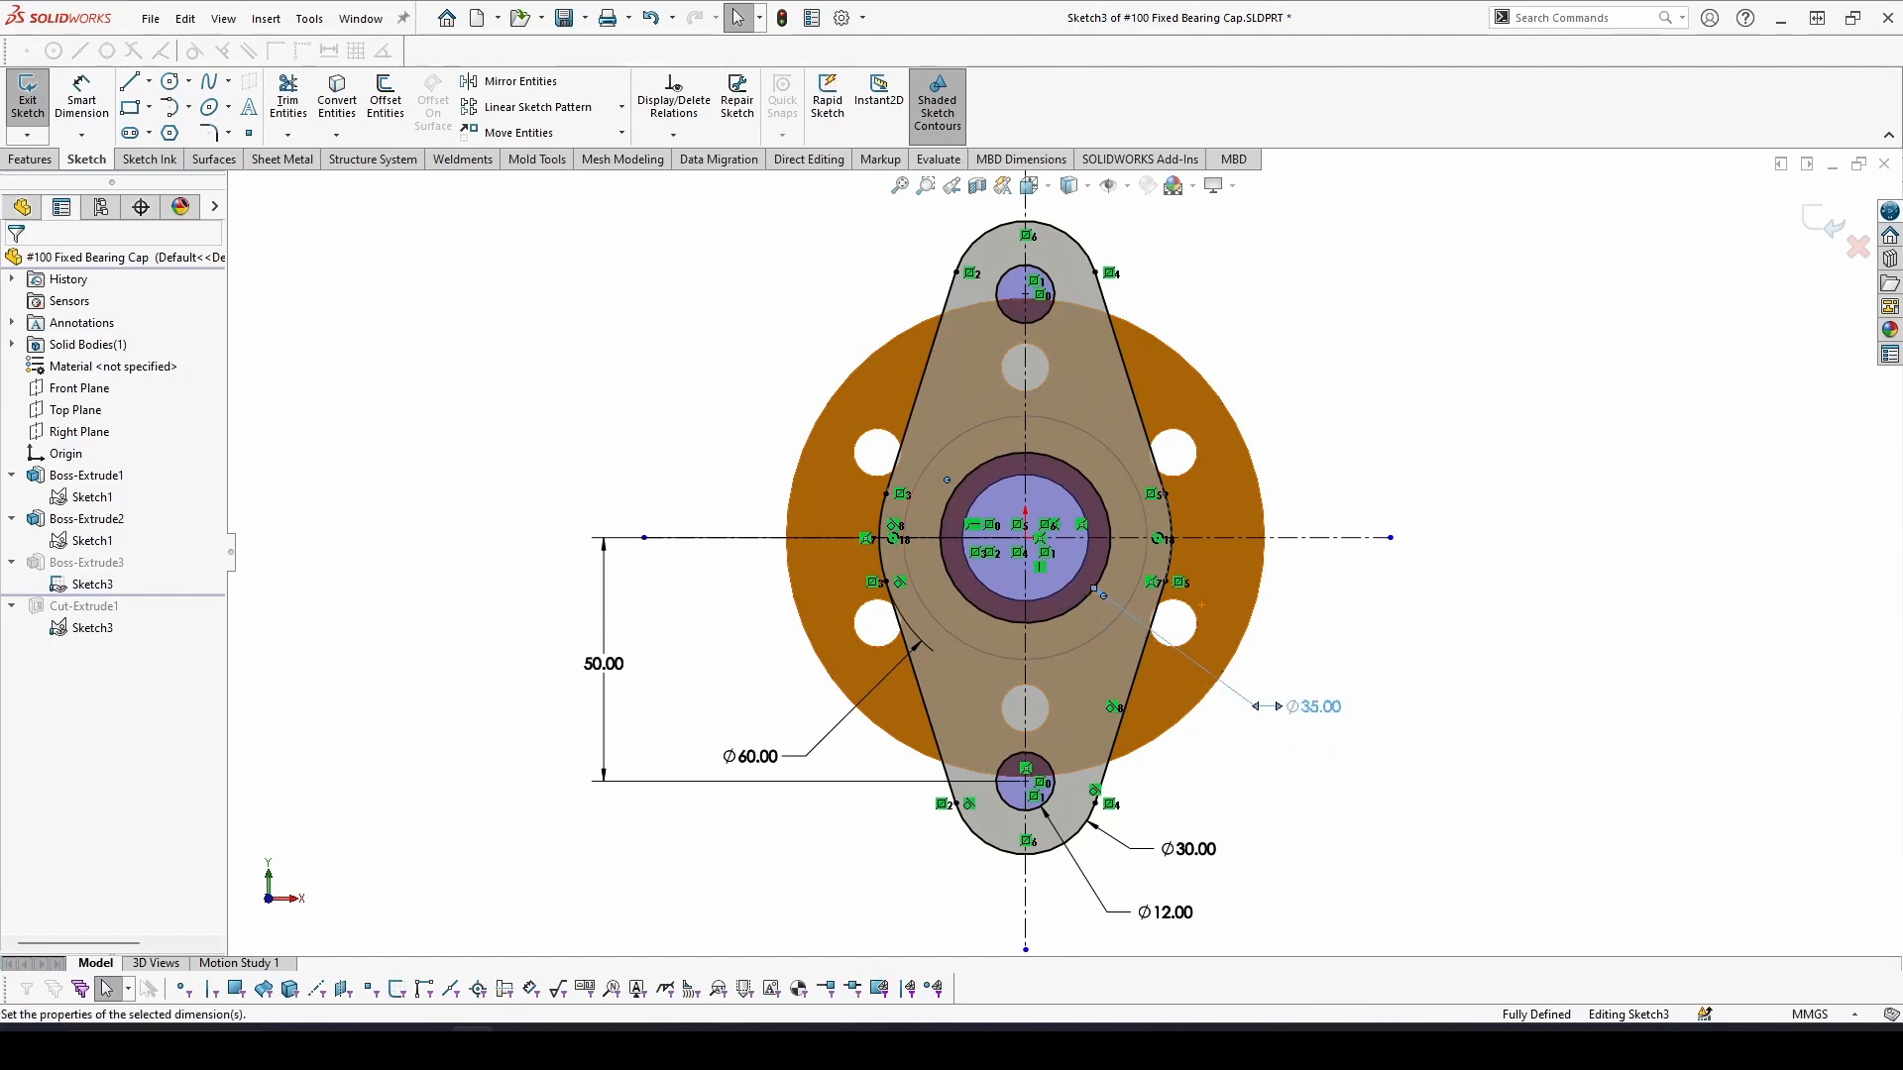
pyautogui.moveTo(1179, 907)
pyautogui.mouseDown()
pyautogui.moveTo(1247, 851)
pyautogui.moveTo(1147, 914)
pyautogui.mouseUp()
pyautogui.moveTo(1247, 849); pyautogui.dragTo(1180, 858)
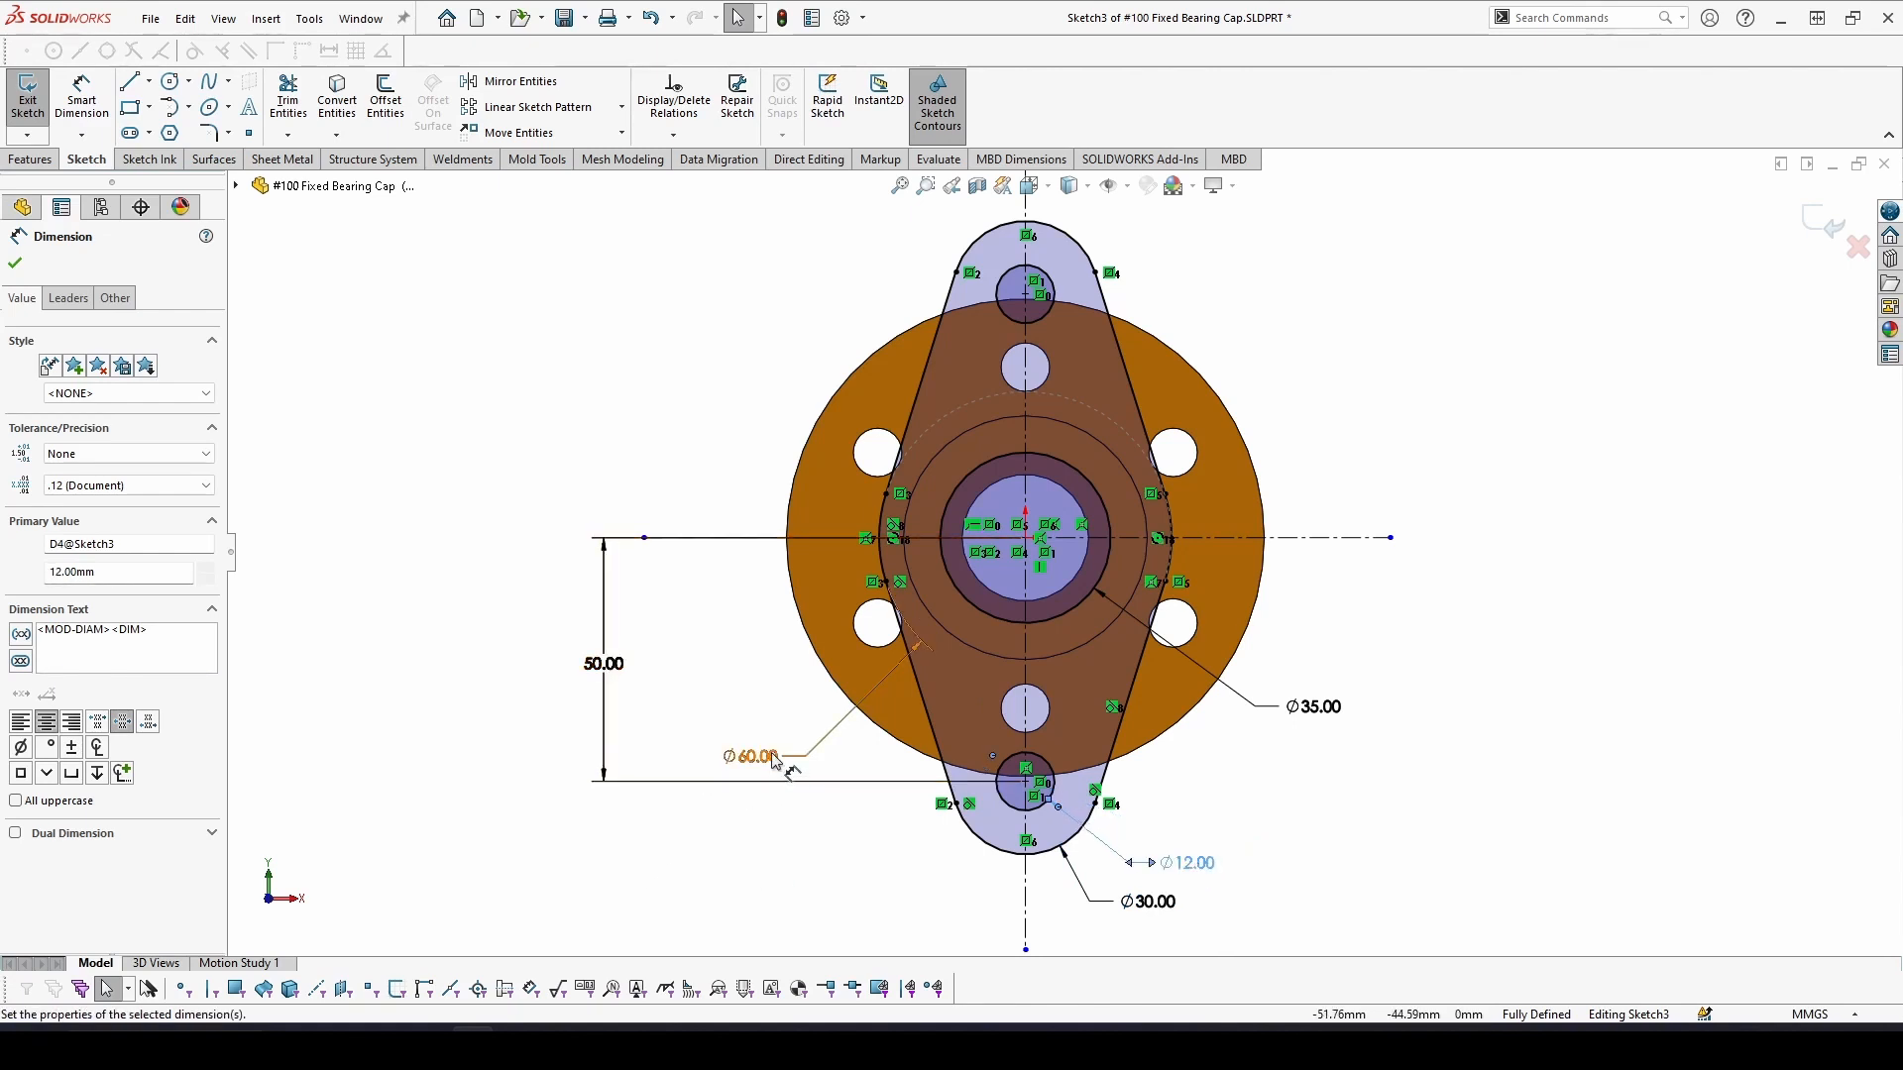
pyautogui.moveTo(750, 758); pyautogui.dragTo(700, 601)
pyautogui.moveTo(608, 674); pyautogui.dragTo(593, 677)
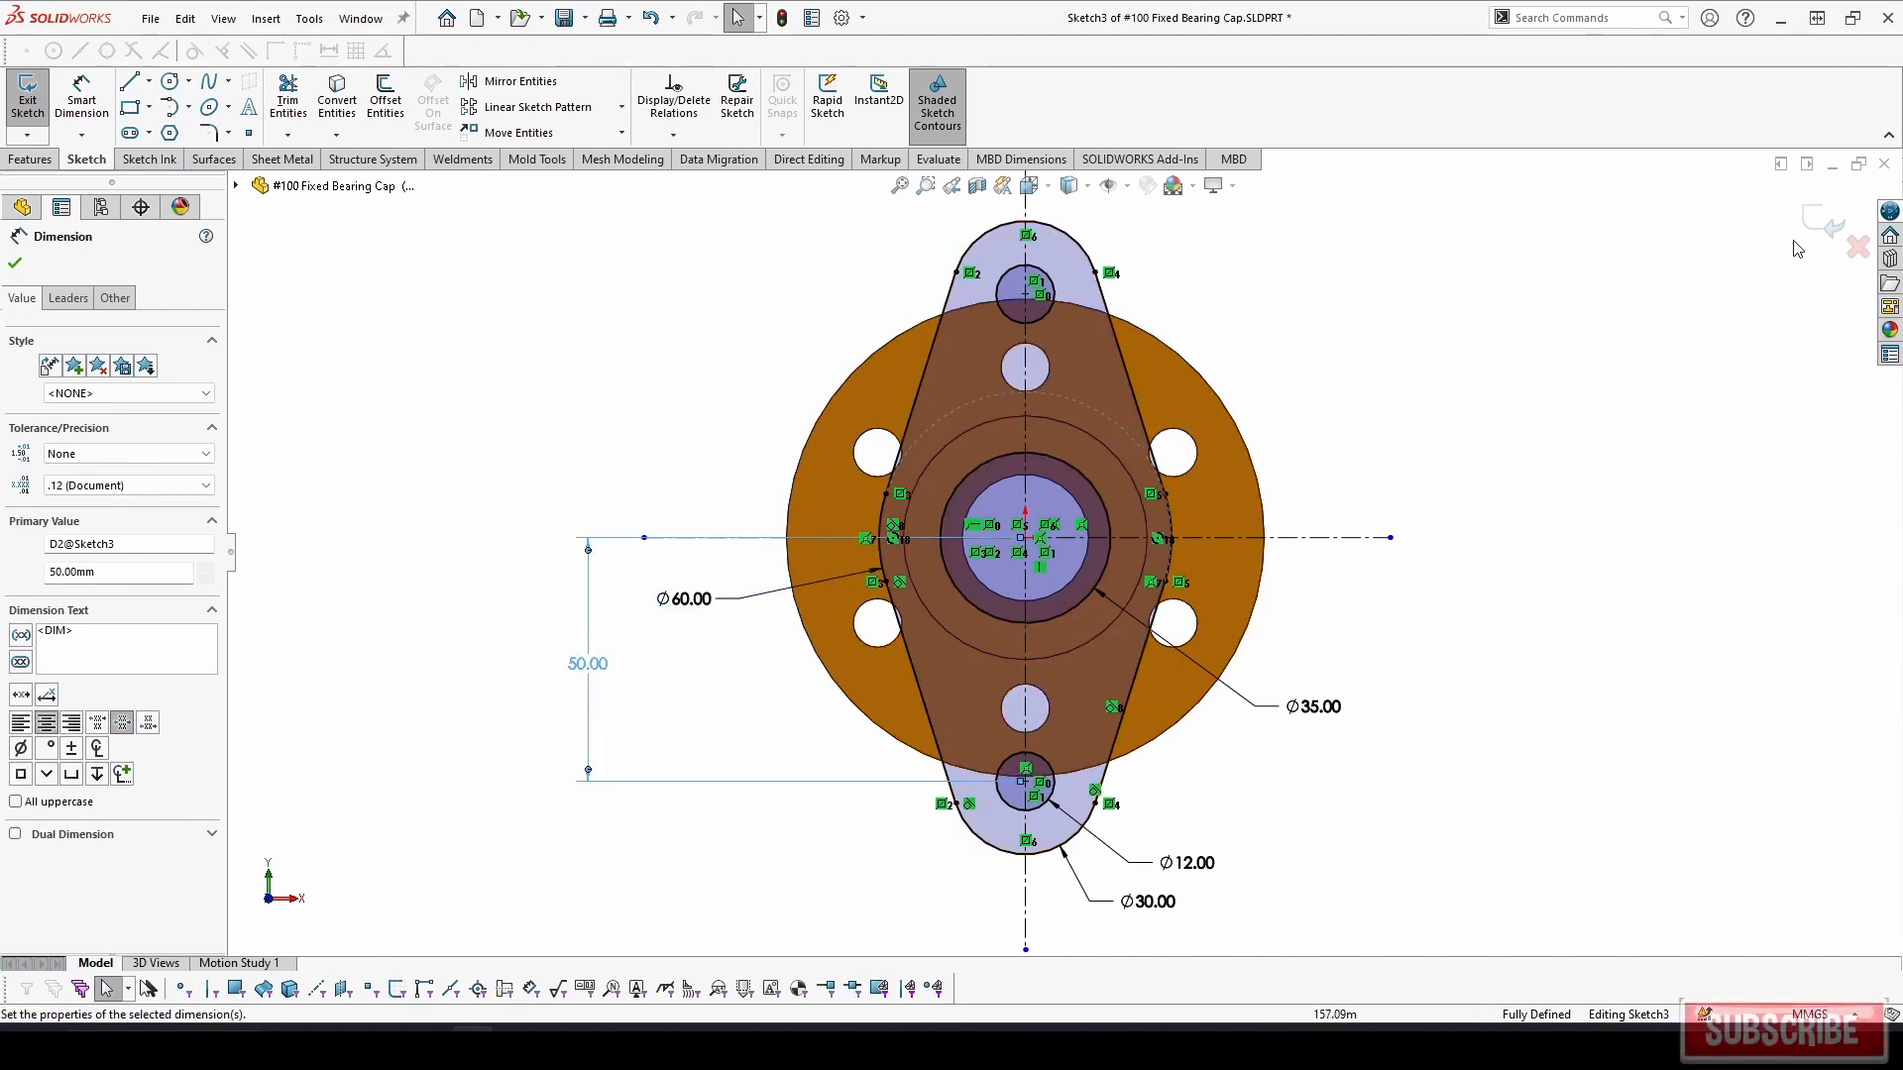
pyautogui.click(1822, 222)
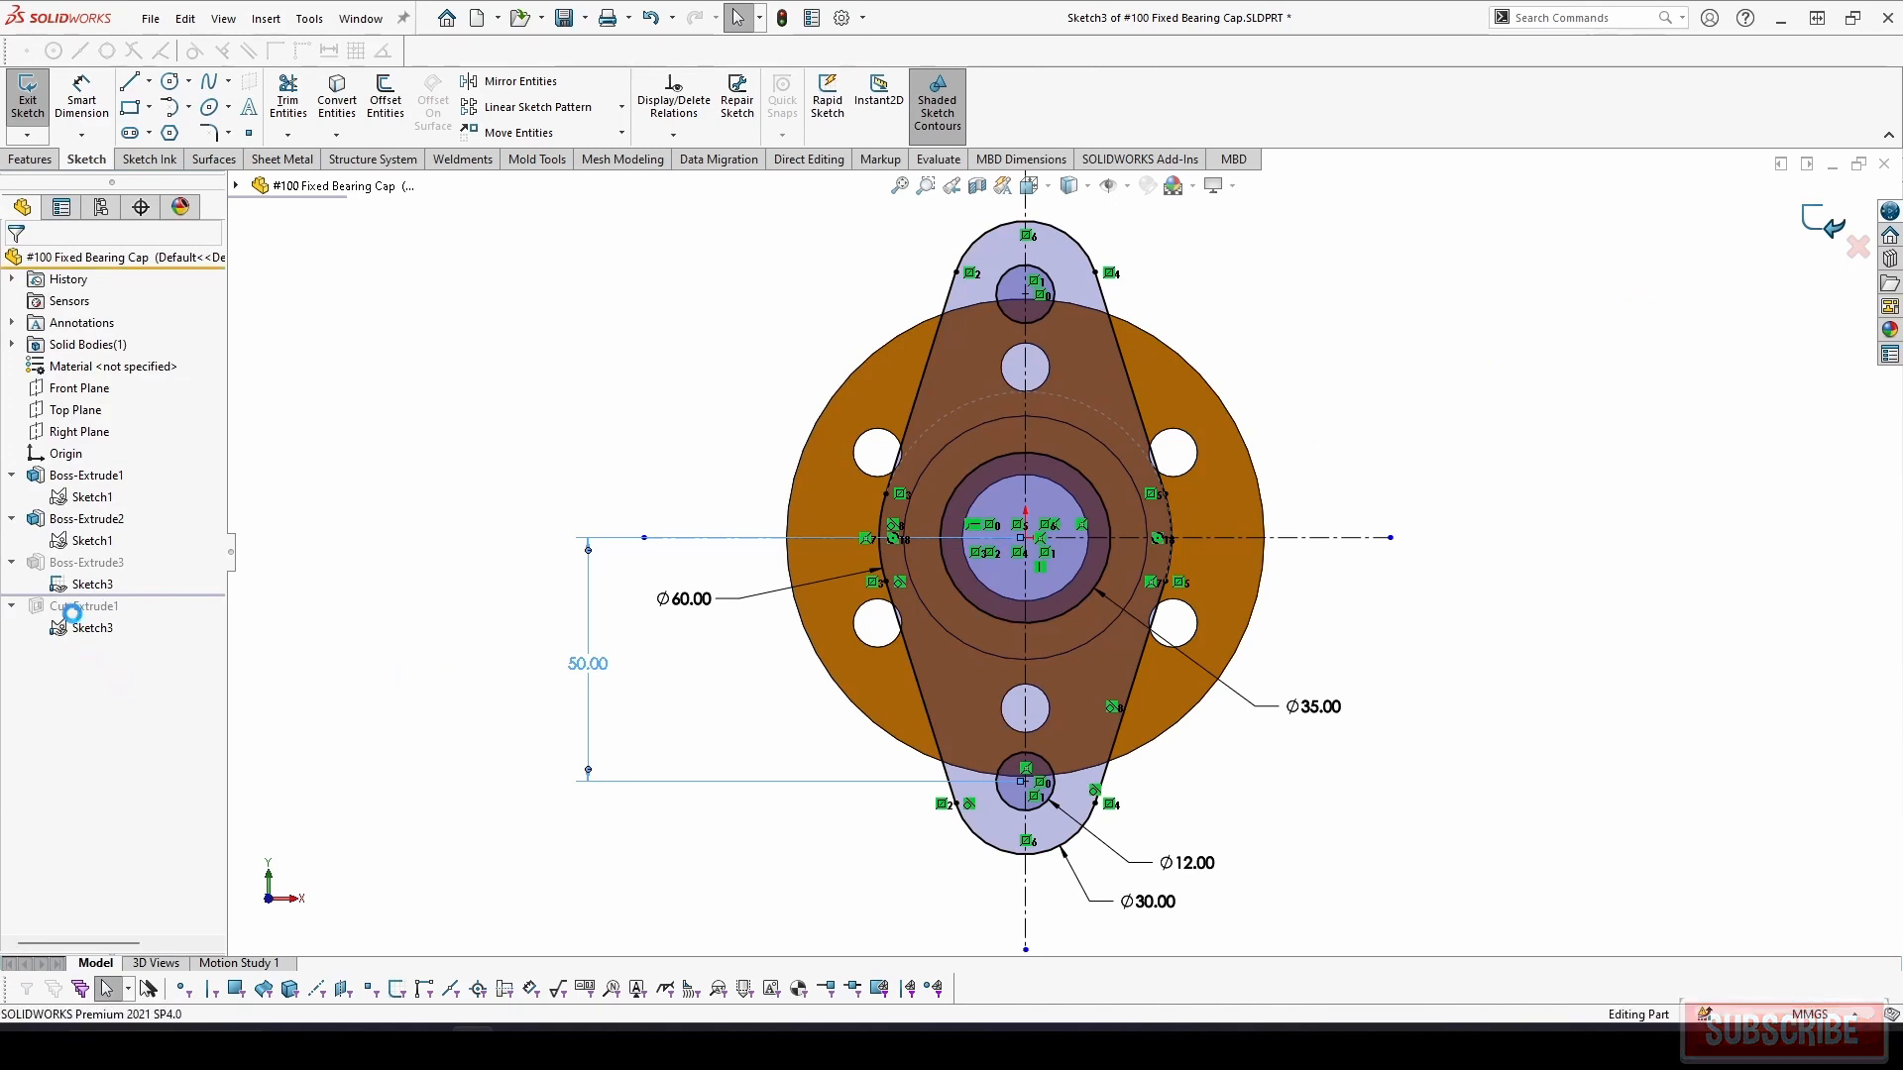
# Review the depth and contour settings of the Boss-Extrude3 plate, close its definition and inspect the plate on the tube
pyautogui.click(65, 563)
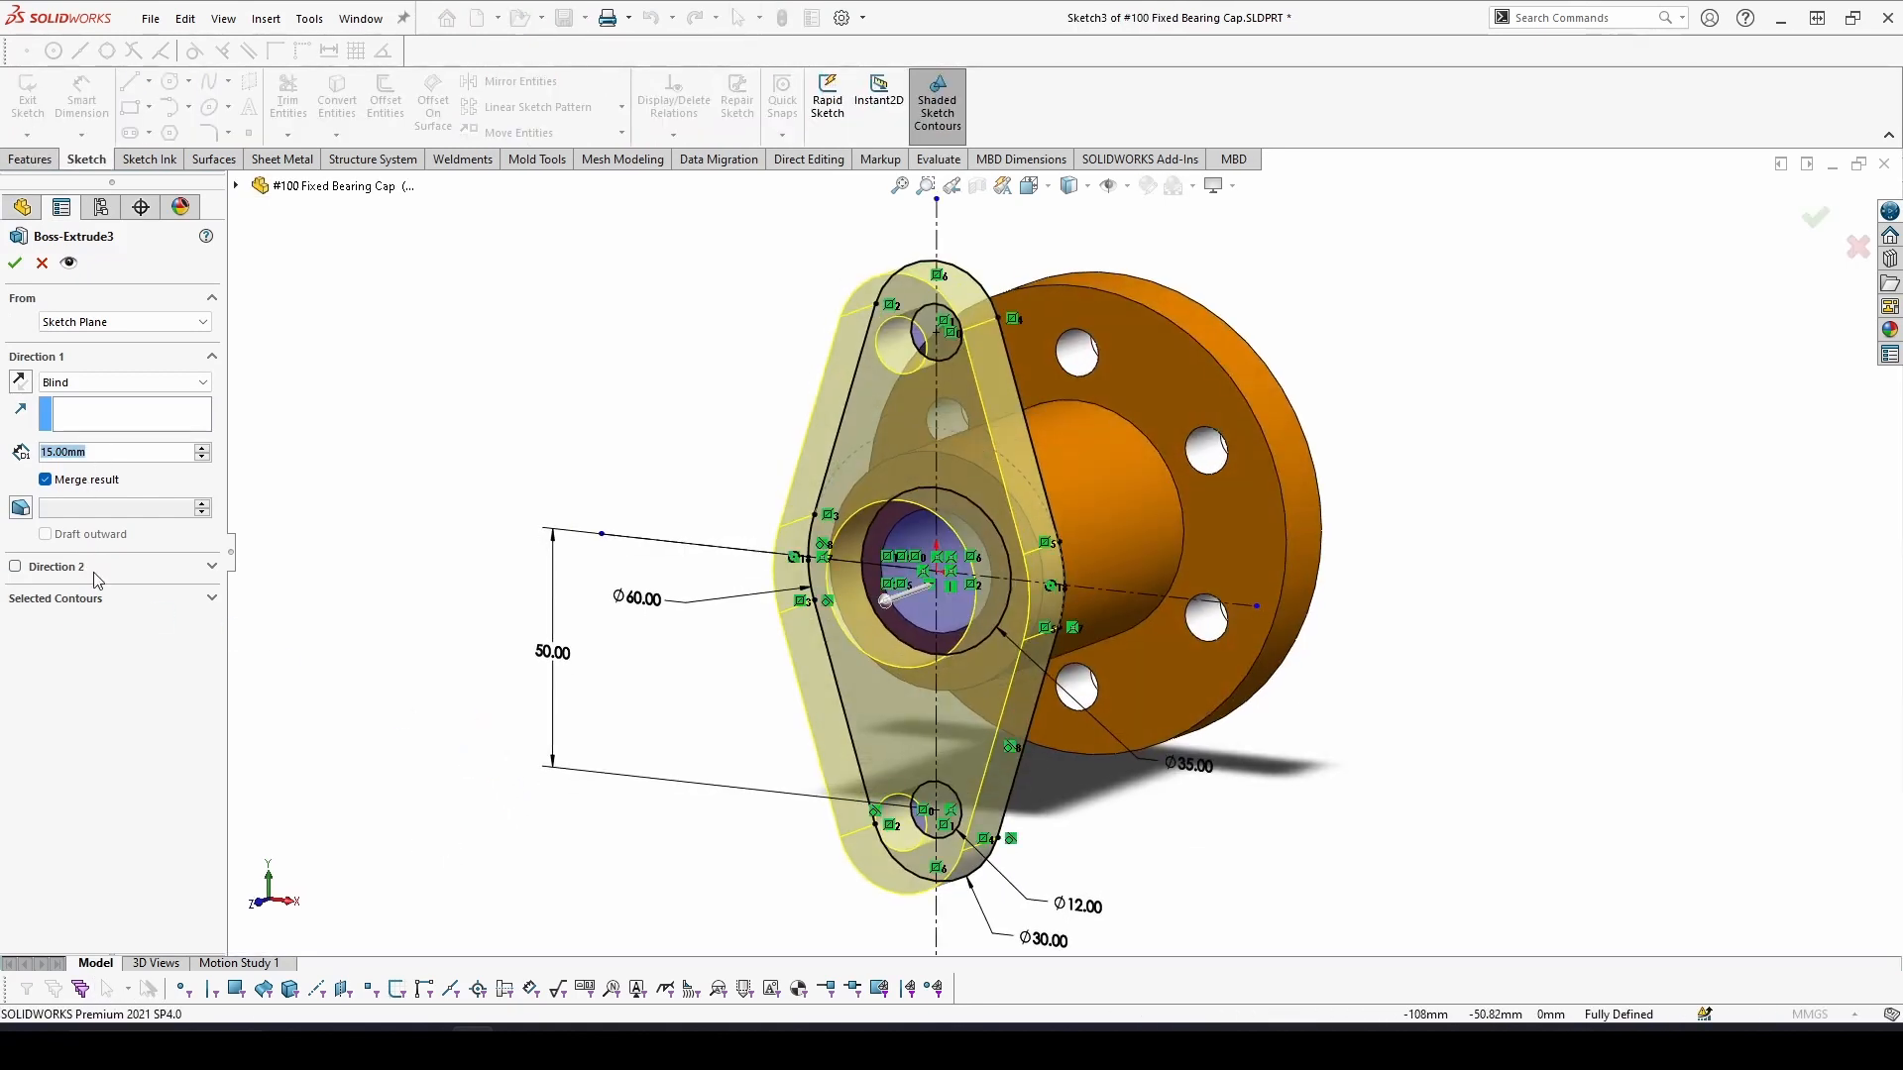
pyautogui.click(103, 601)
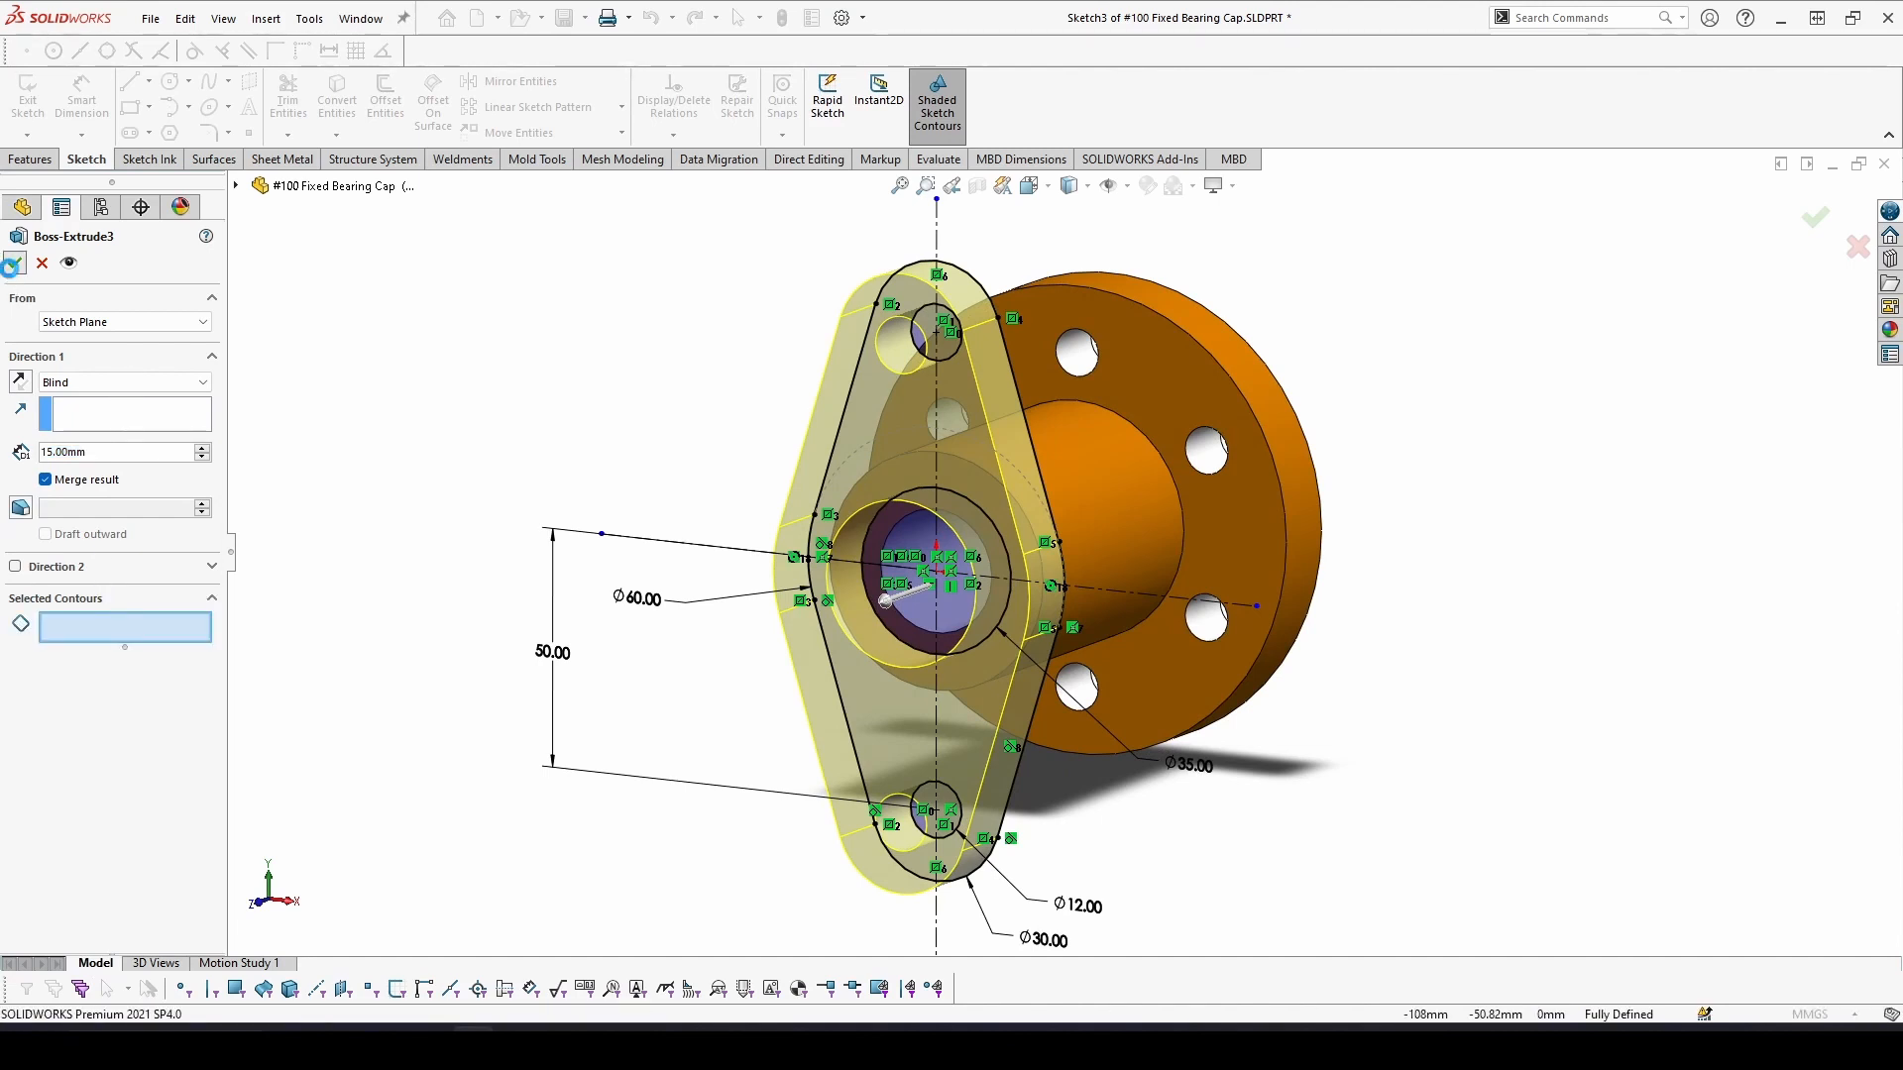
pyautogui.click(15, 262)
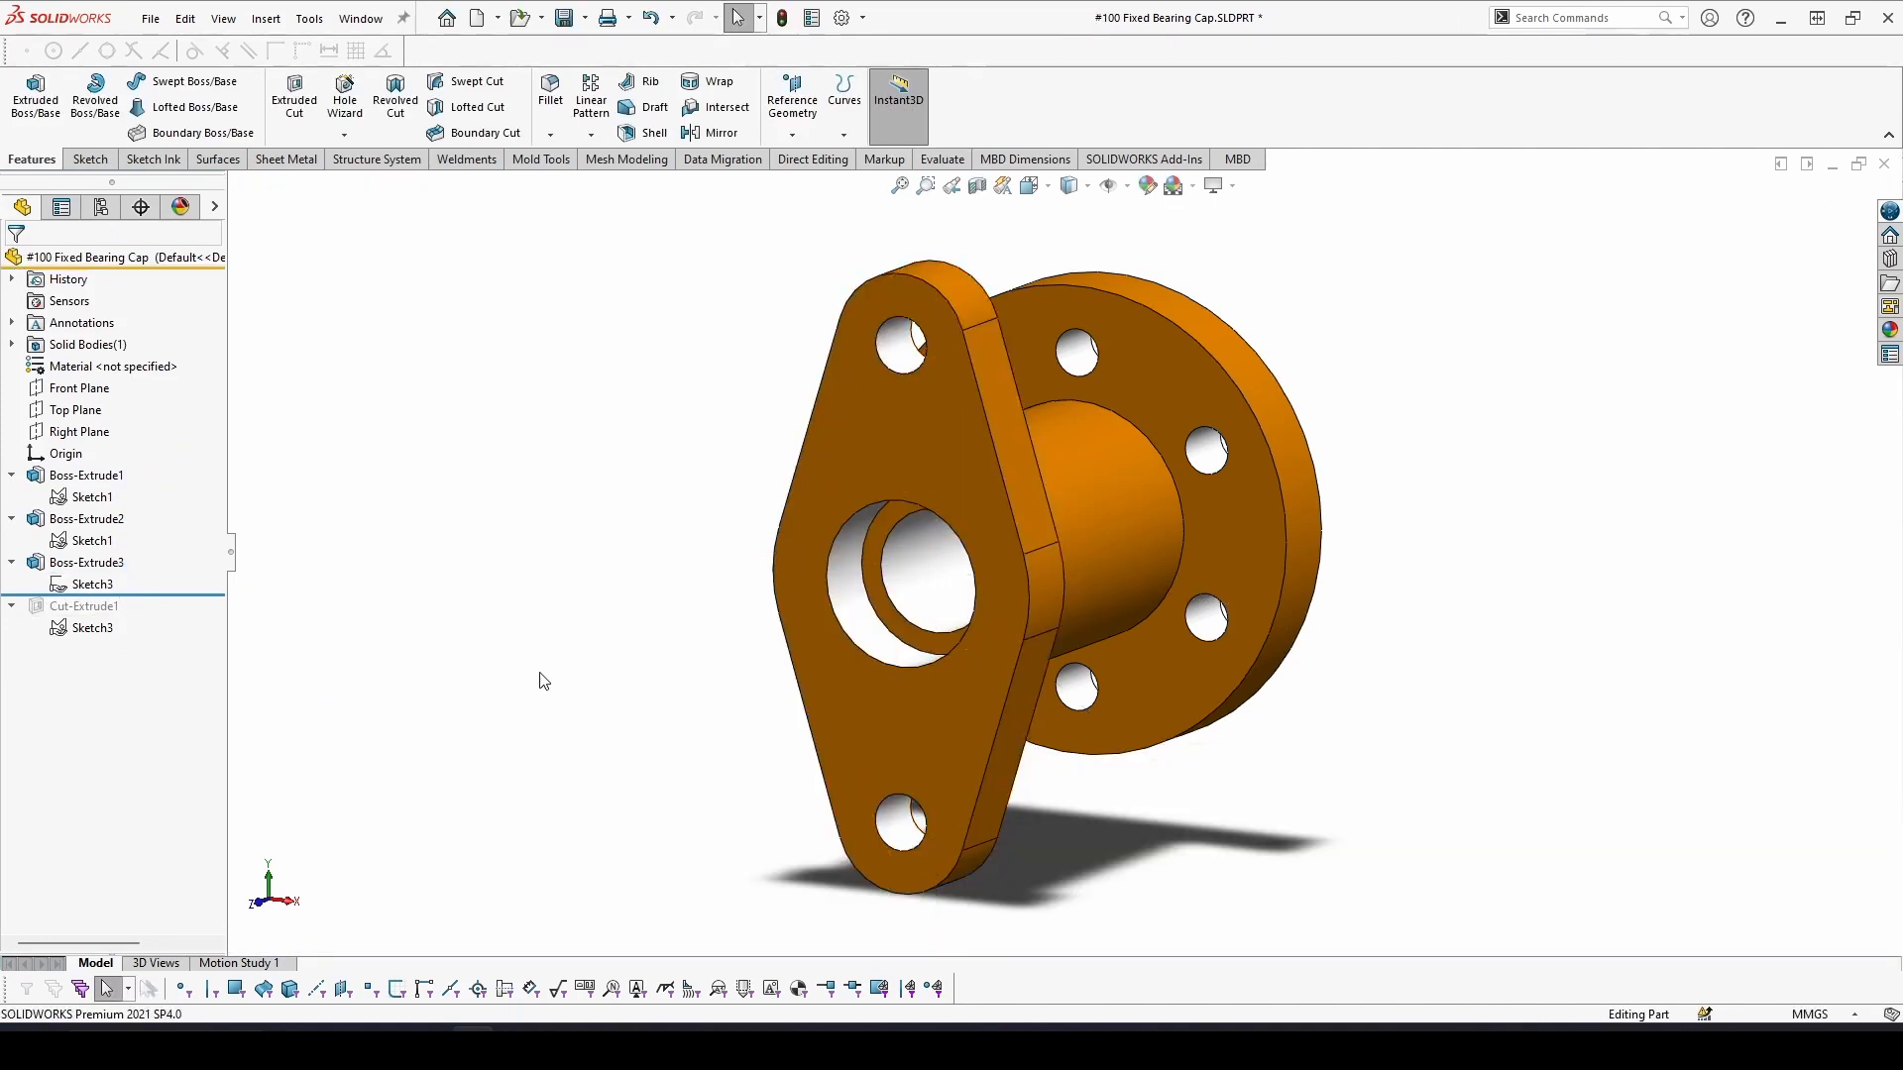
pyautogui.moveTo(543, 681); pyautogui.dragTo(511, 733, button='middle')
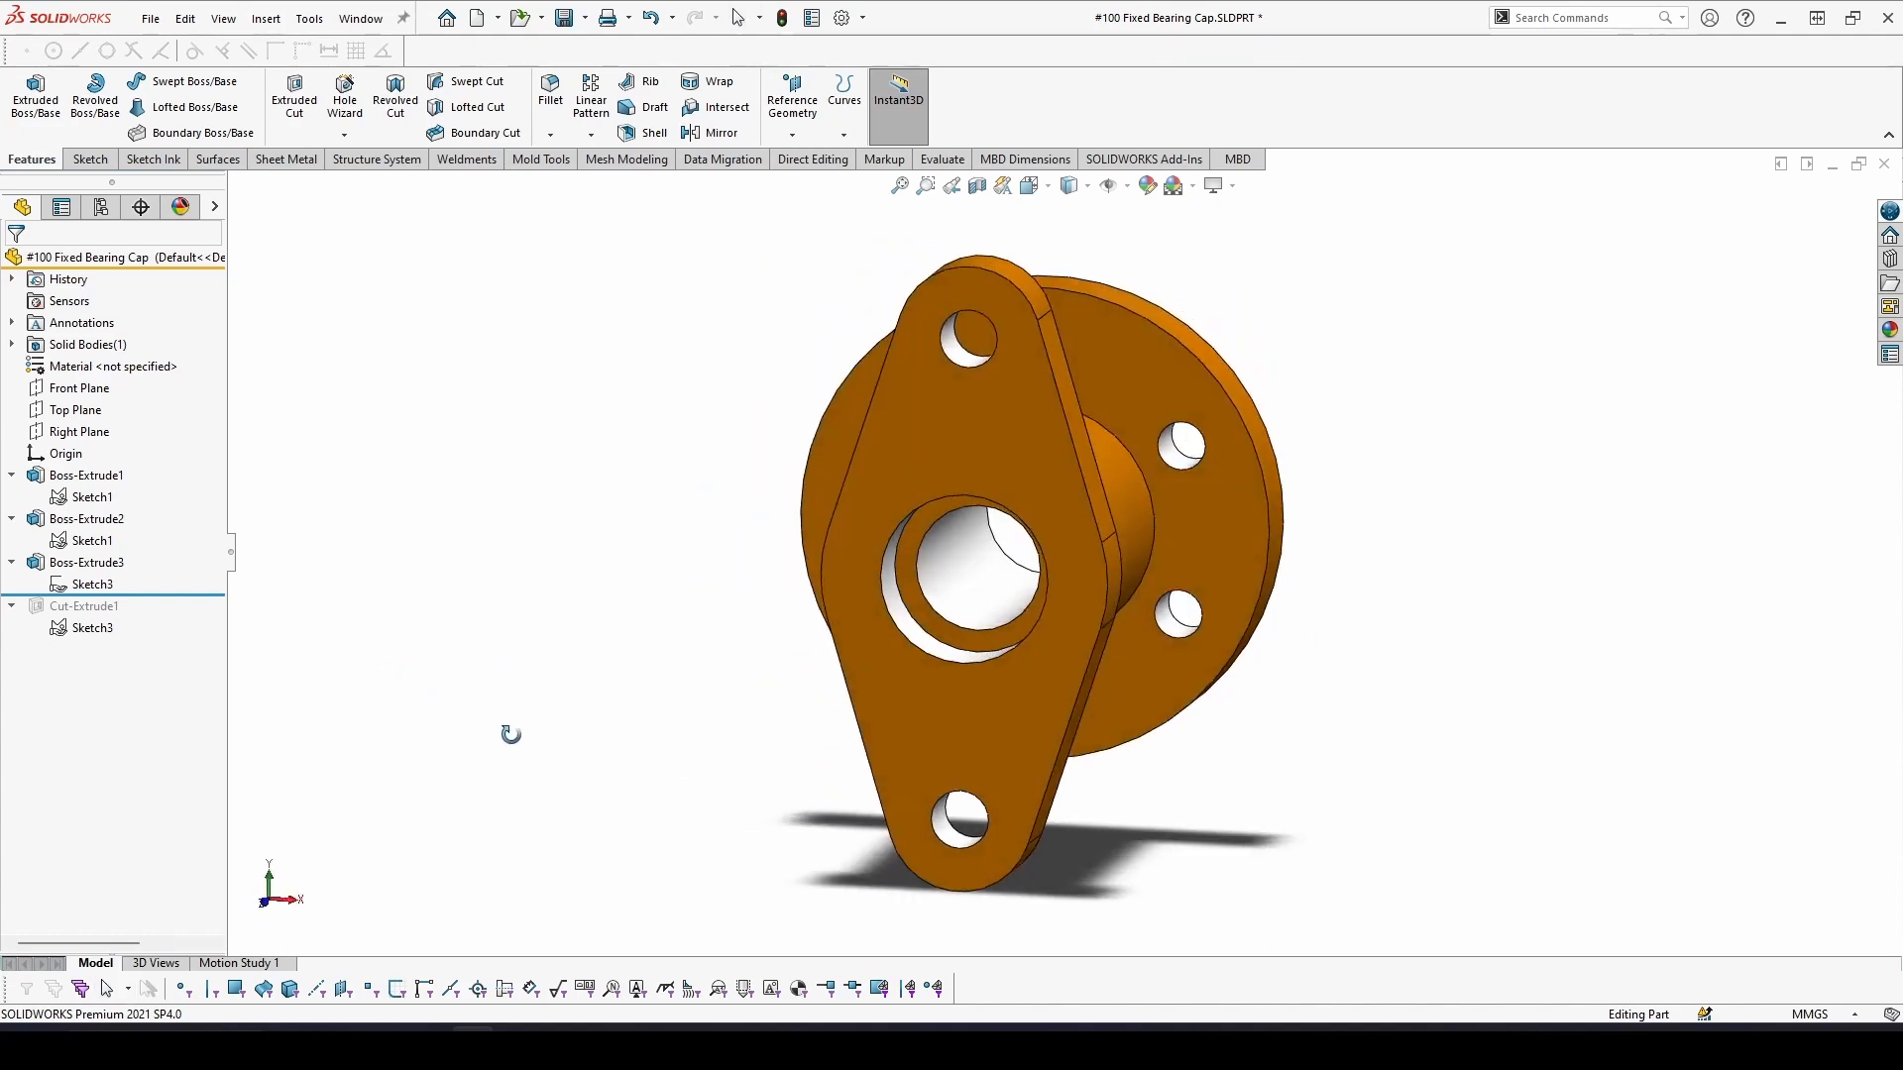
pyautogui.hotkey('ctrl', '7')
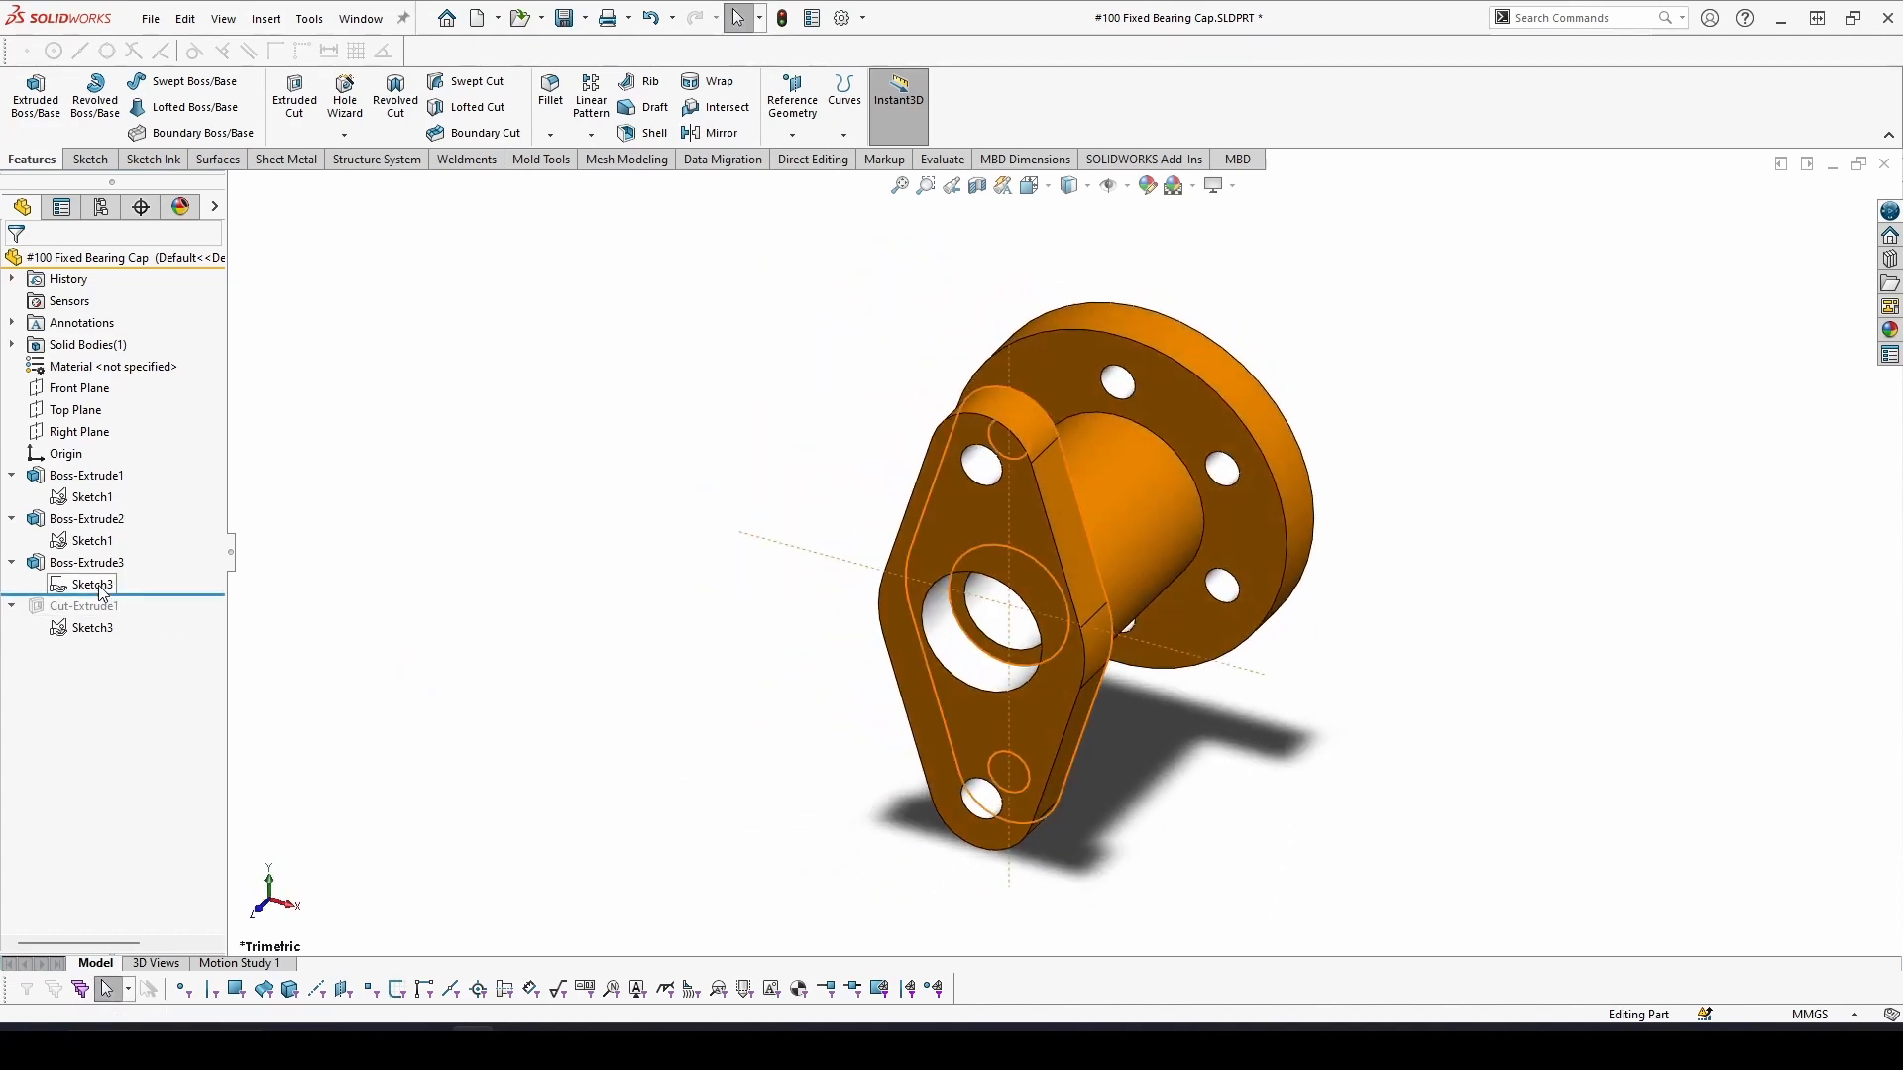
# Show Sketch3 of the Boss-Extrude3 plate on the model and clear the selection
pyautogui.click(99, 585)
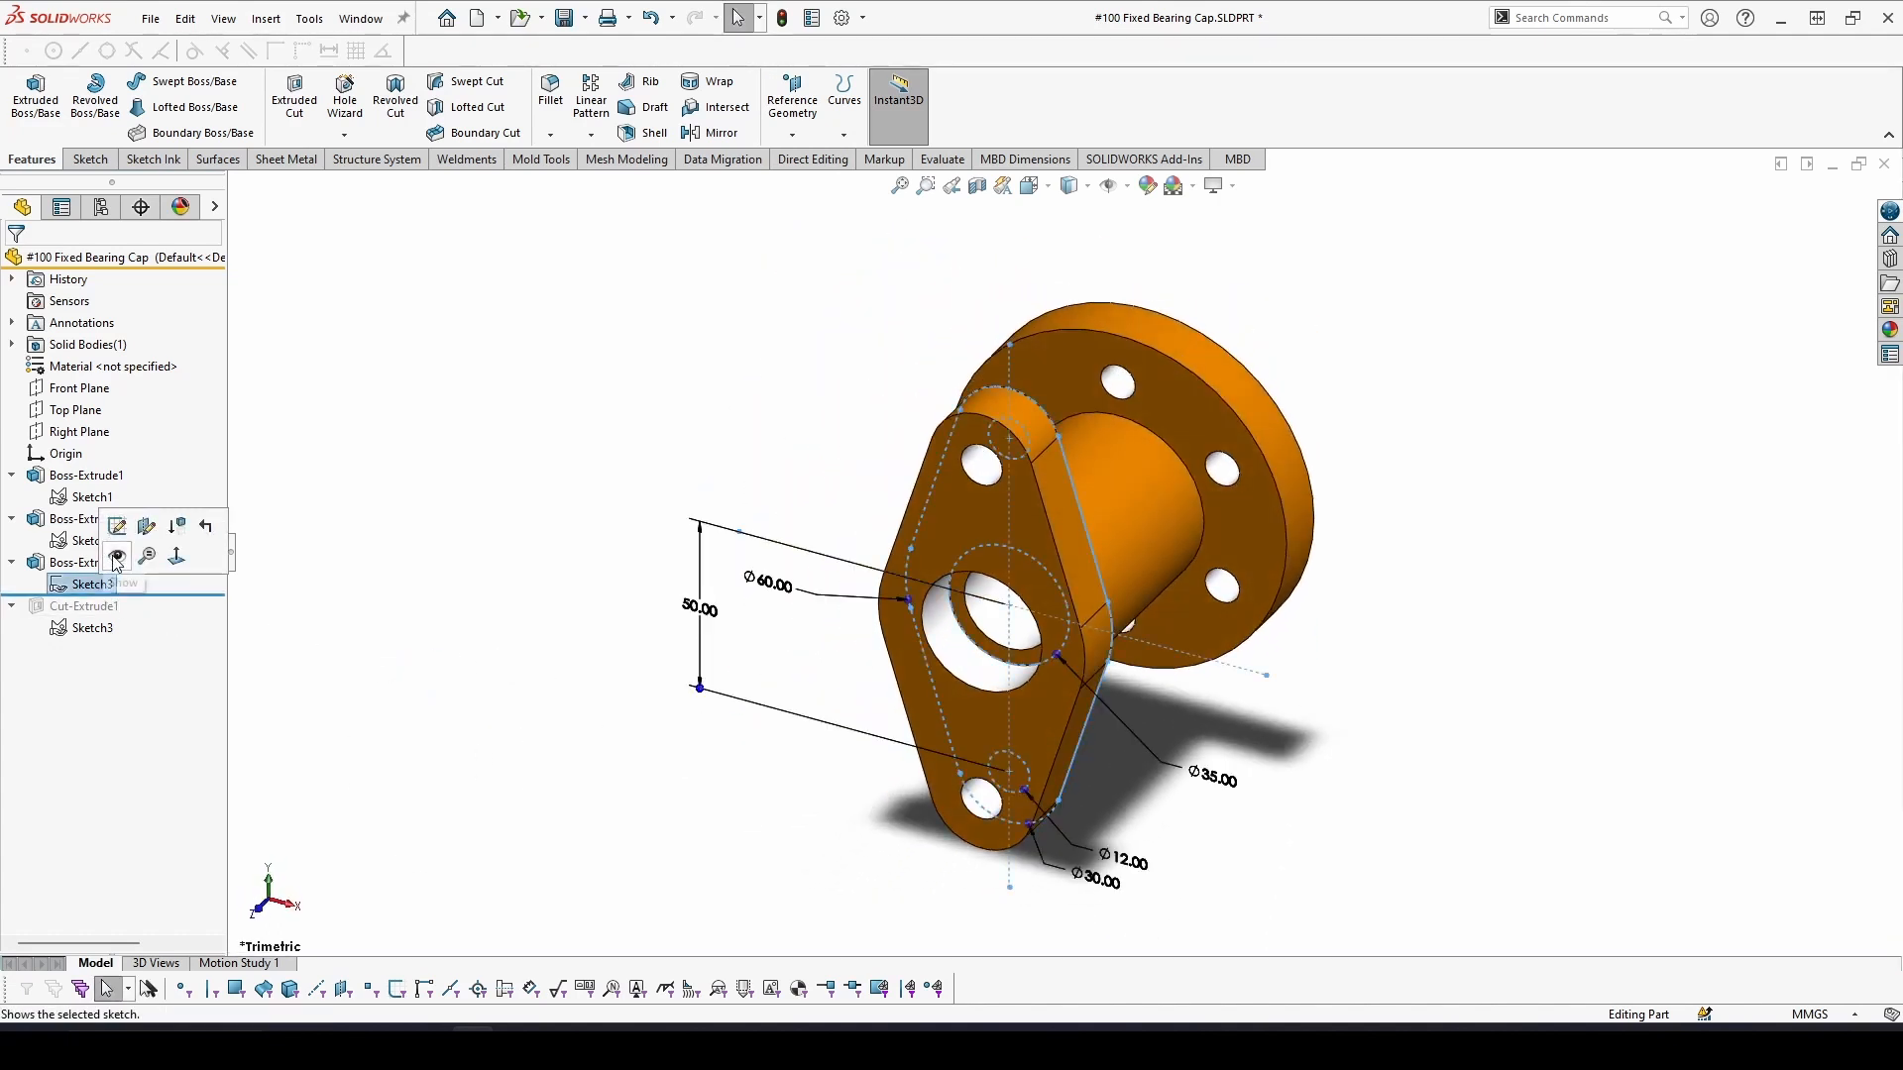
pyautogui.click(116, 558)
pyautogui.click(383, 730)
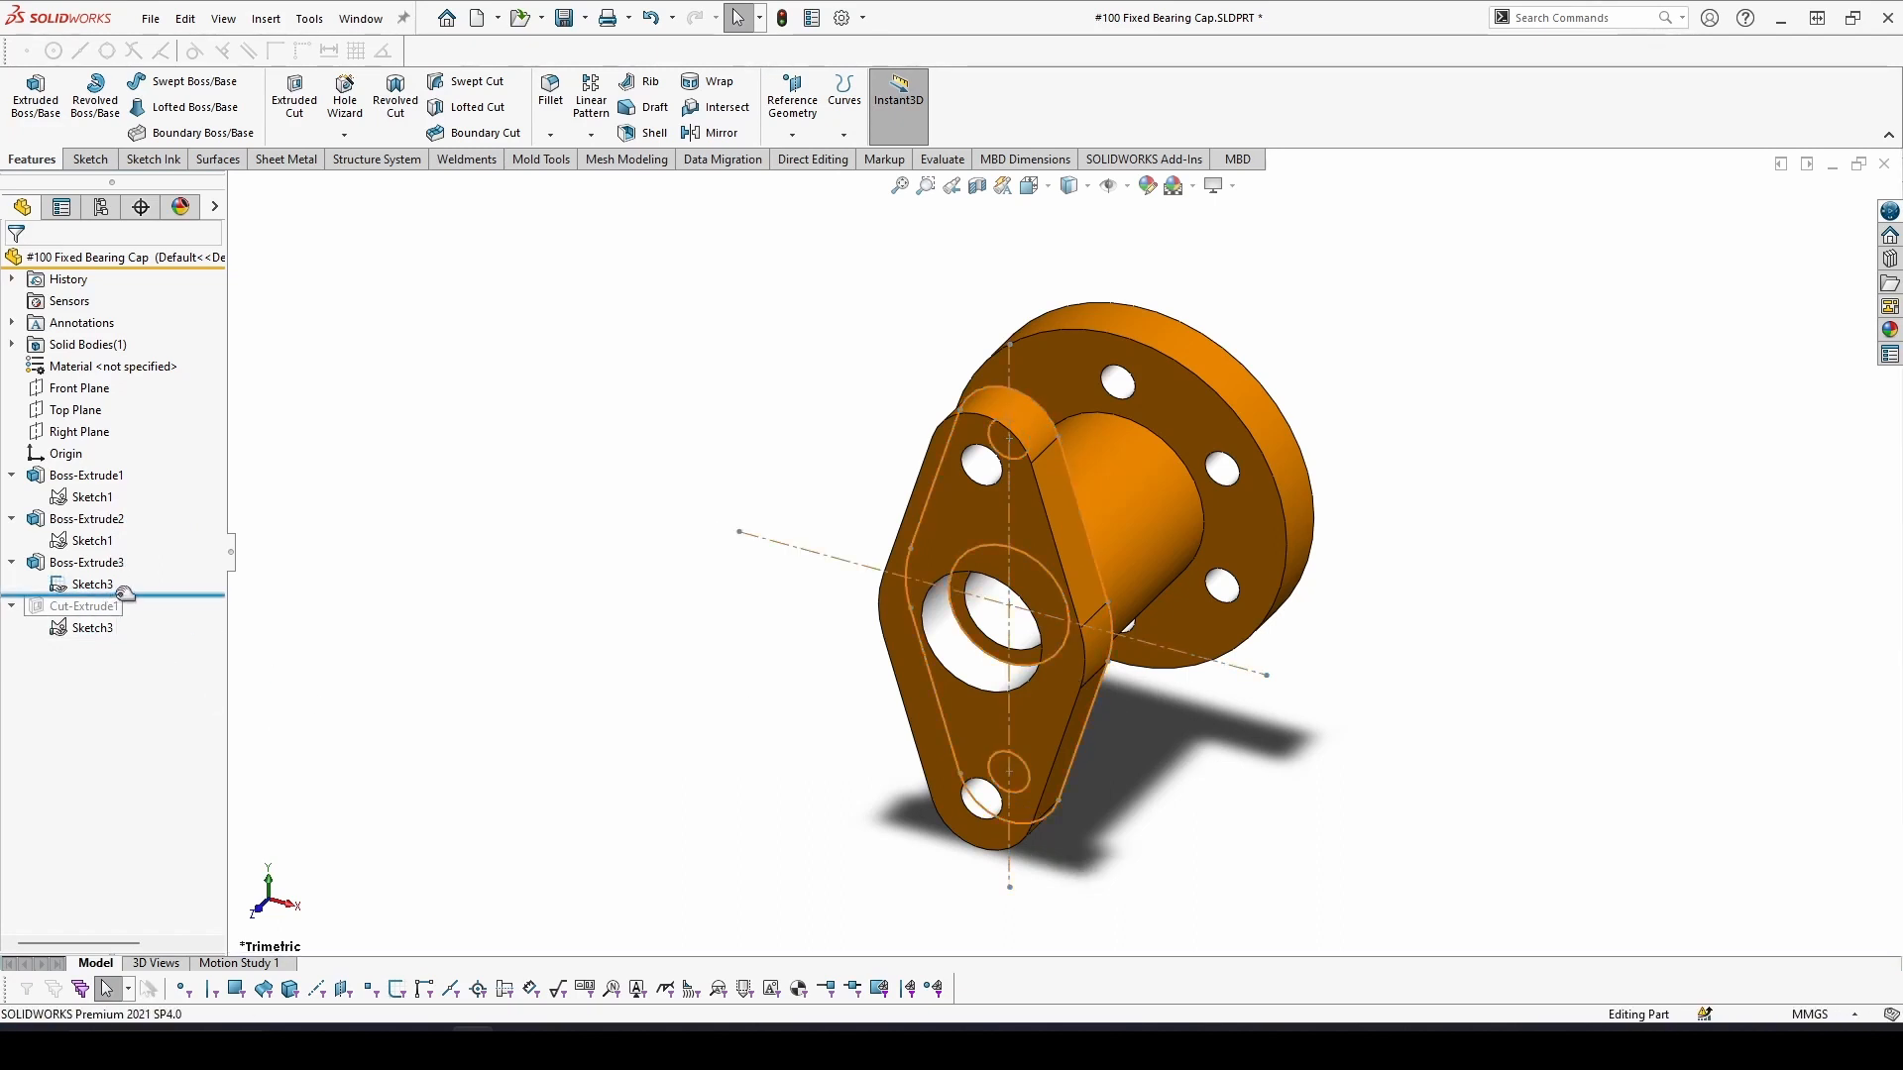
# Roll the feature history forward to include Cut-Extrude1 and open that cut's definition for editing
pyautogui.moveTo(124, 593); pyautogui.dragTo(97, 641)
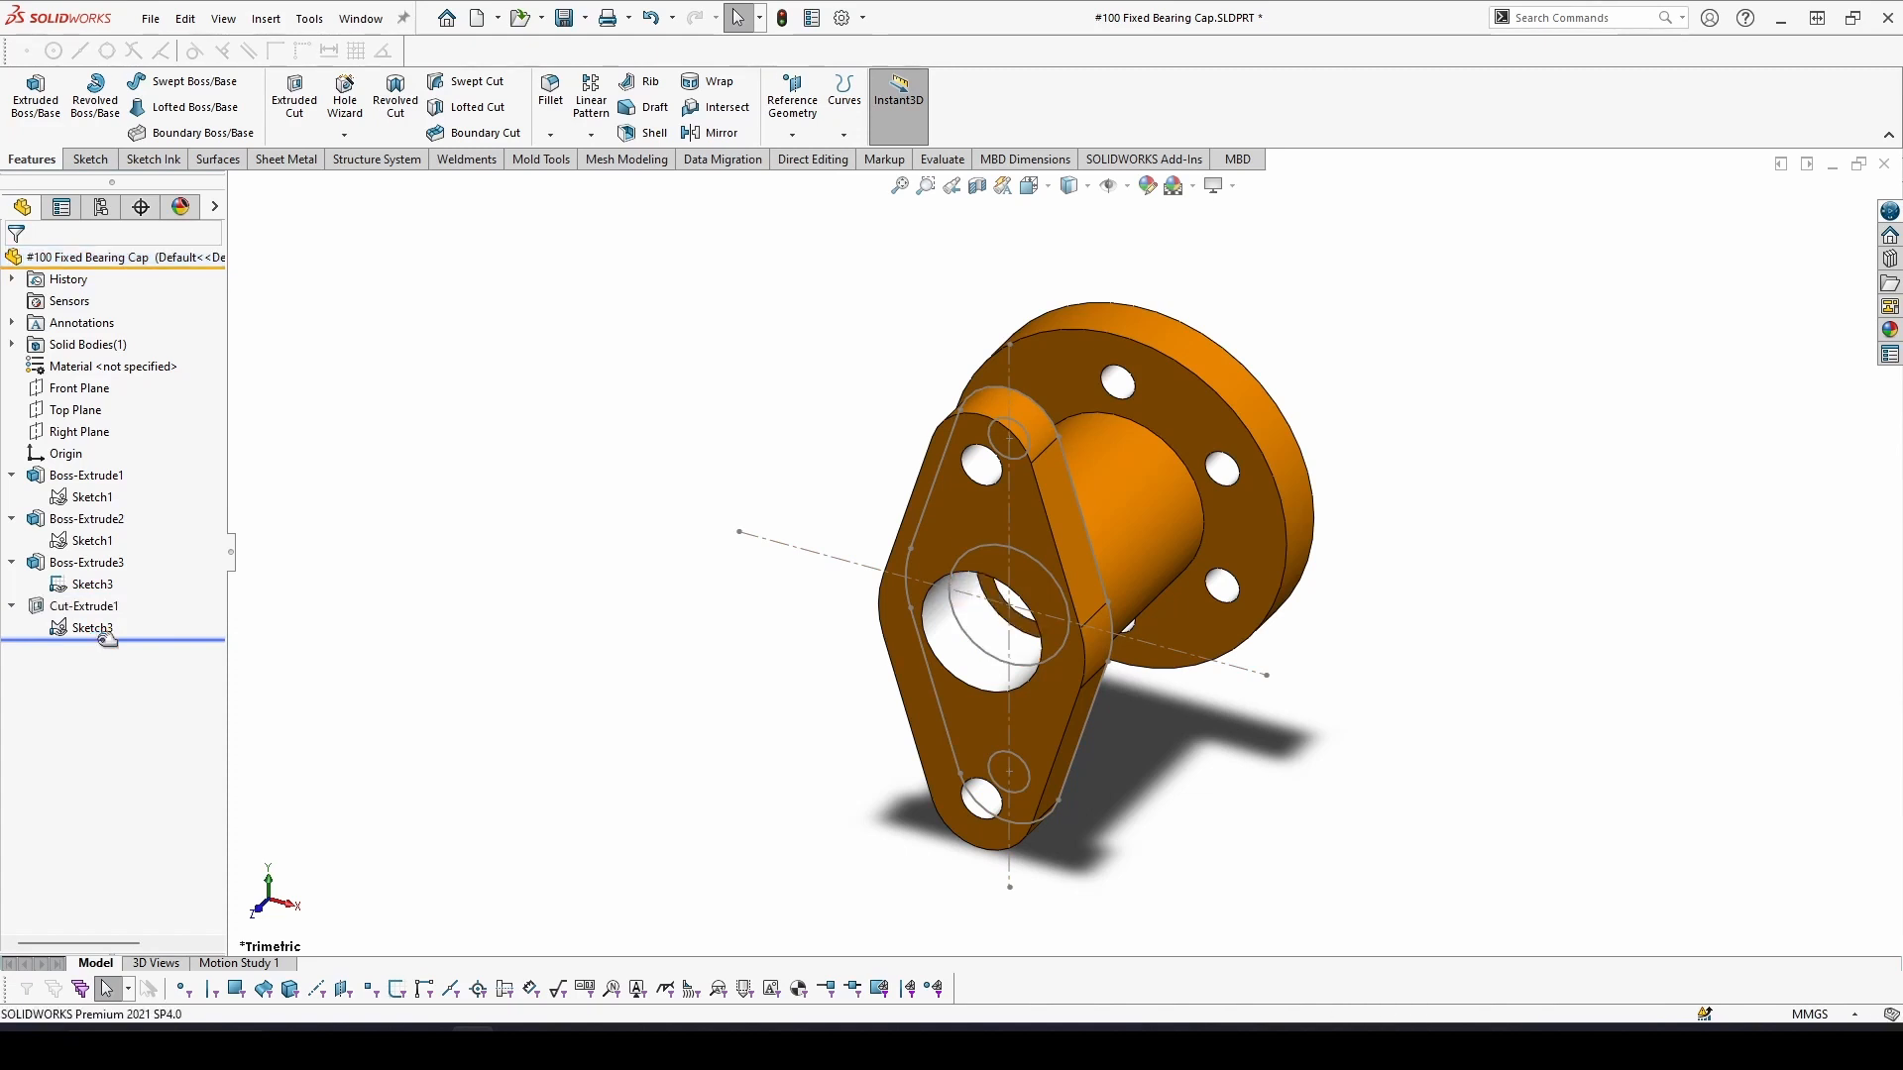
pyautogui.click(59, 607)
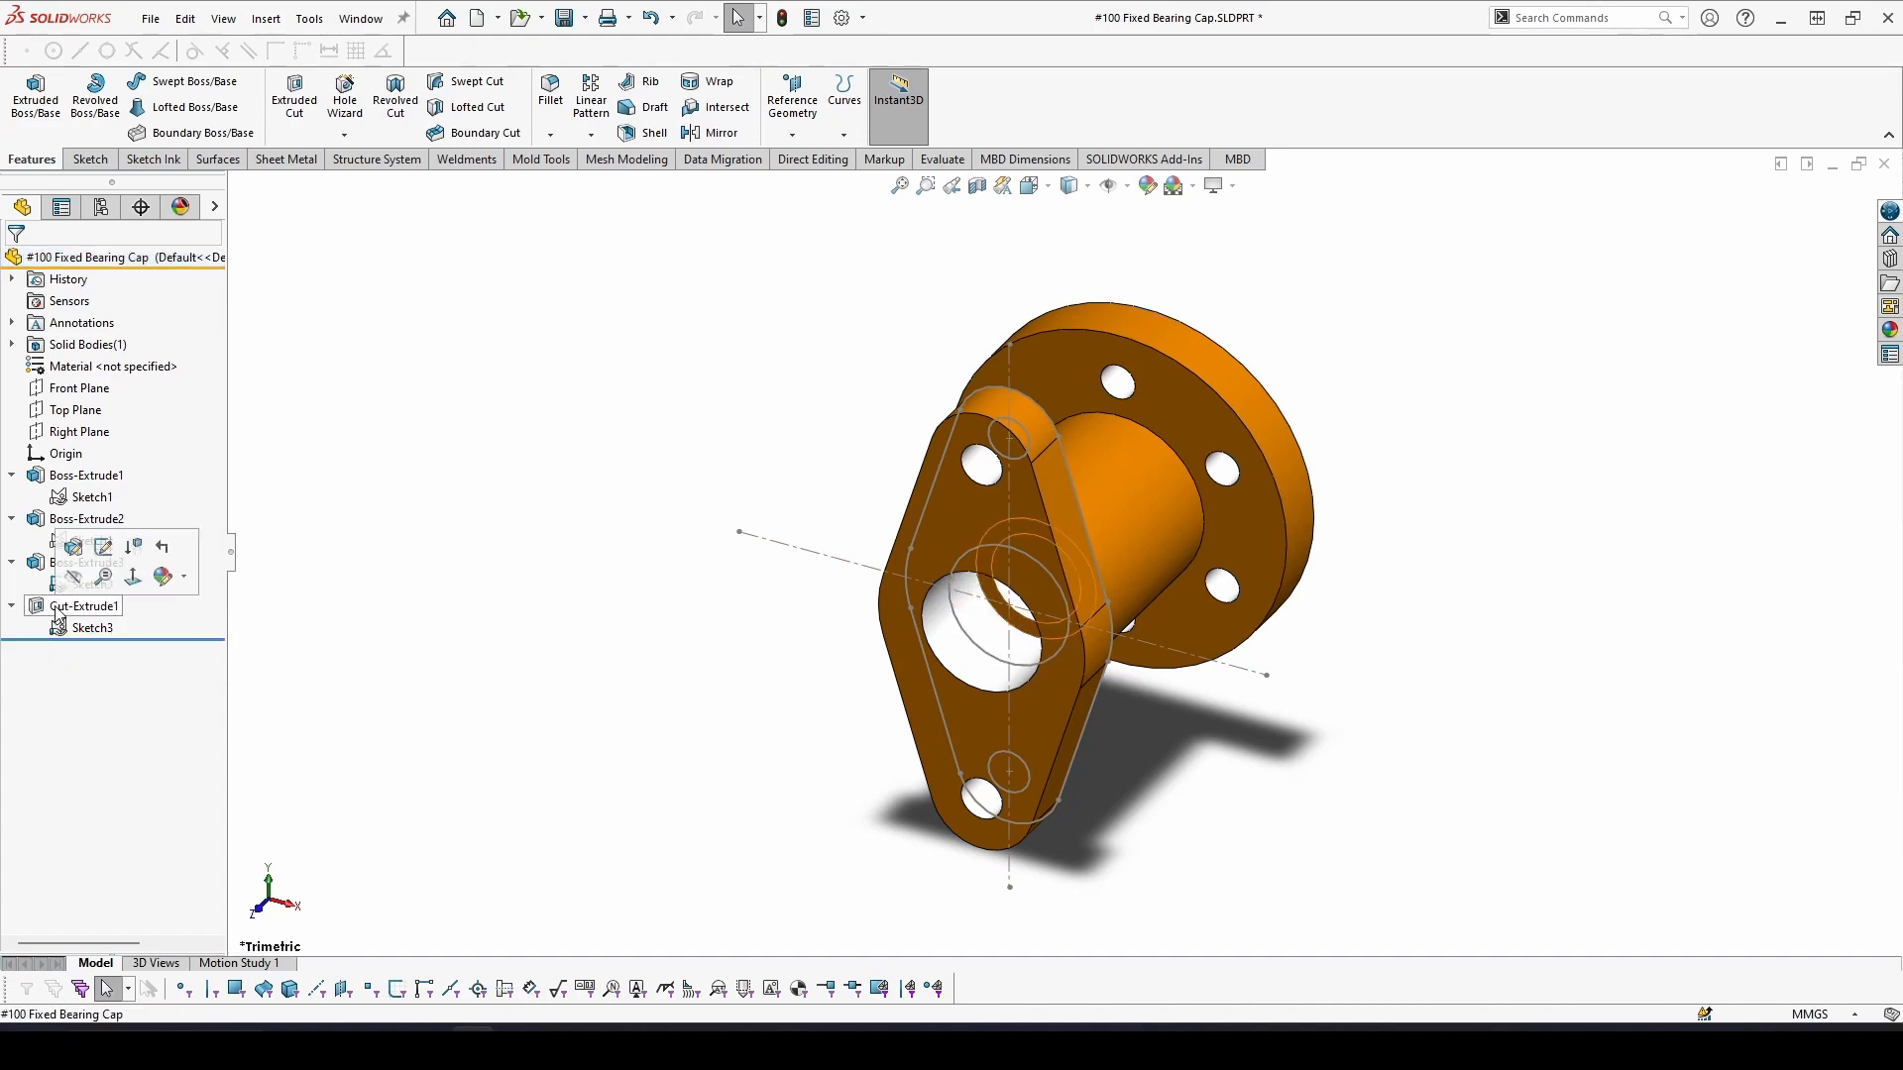
pyautogui.click(75, 552)
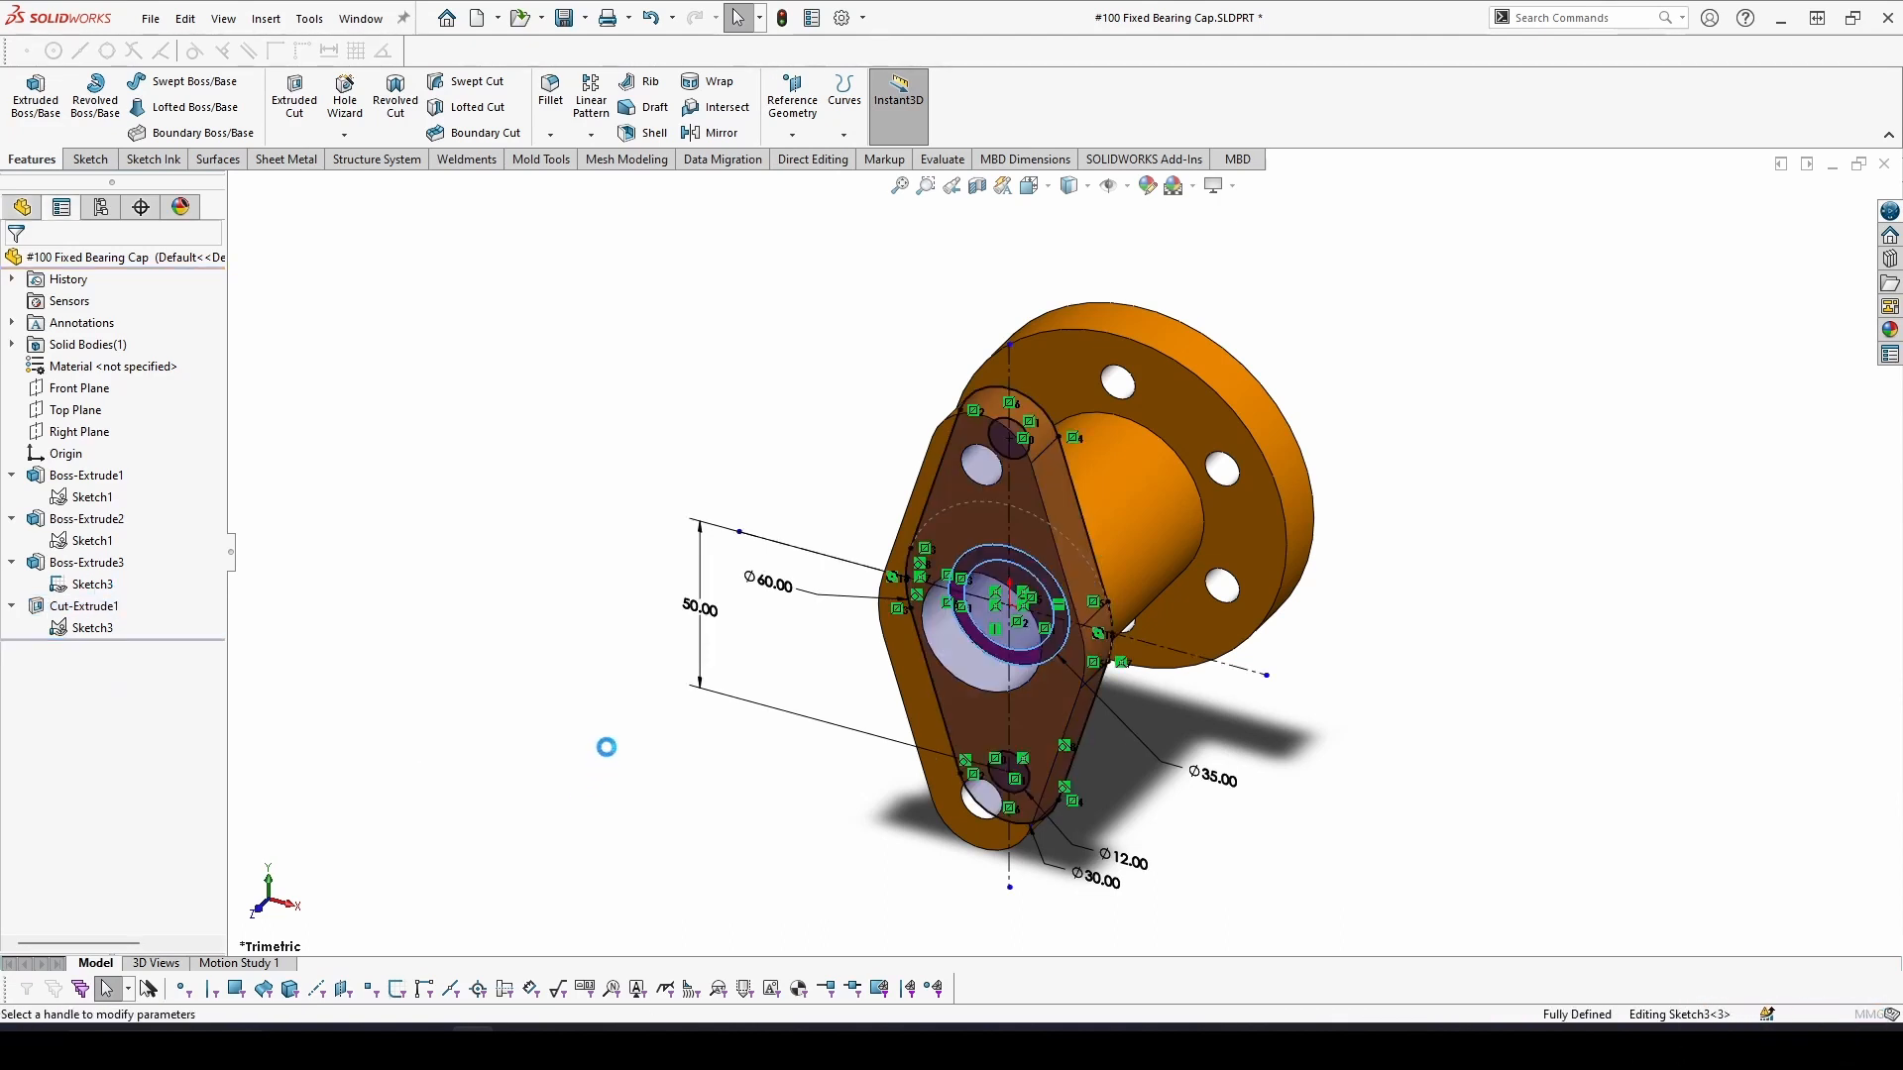
# Examine the selected contour and blind depth of Cut-Extrude1 from the front view, and close its definition
pyautogui.click(141, 626)
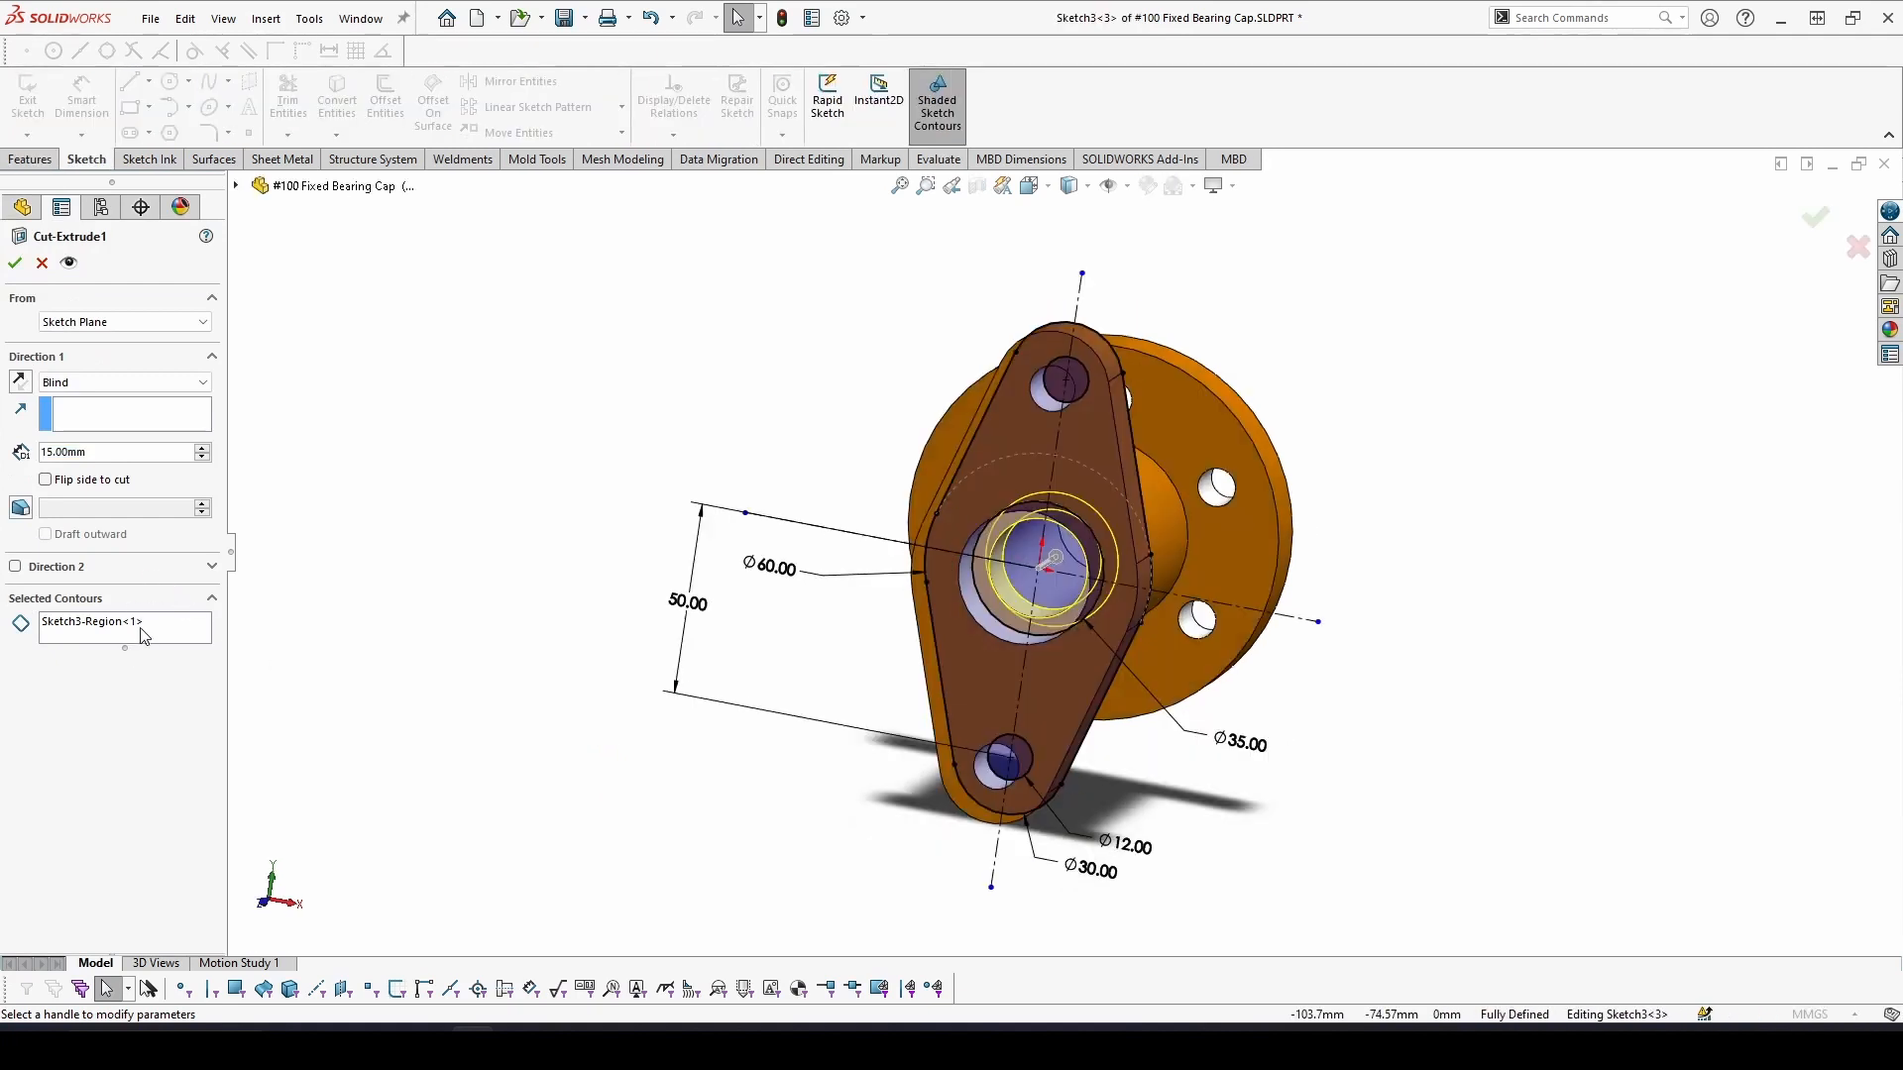
pyautogui.moveTo(818, 704)
pyautogui.mouseDown(button='middle')
pyautogui.moveTo(556, 722)
pyautogui.moveTo(319, 850)
pyautogui.moveTo(98, 922)
pyautogui.mouseUp(button='middle')
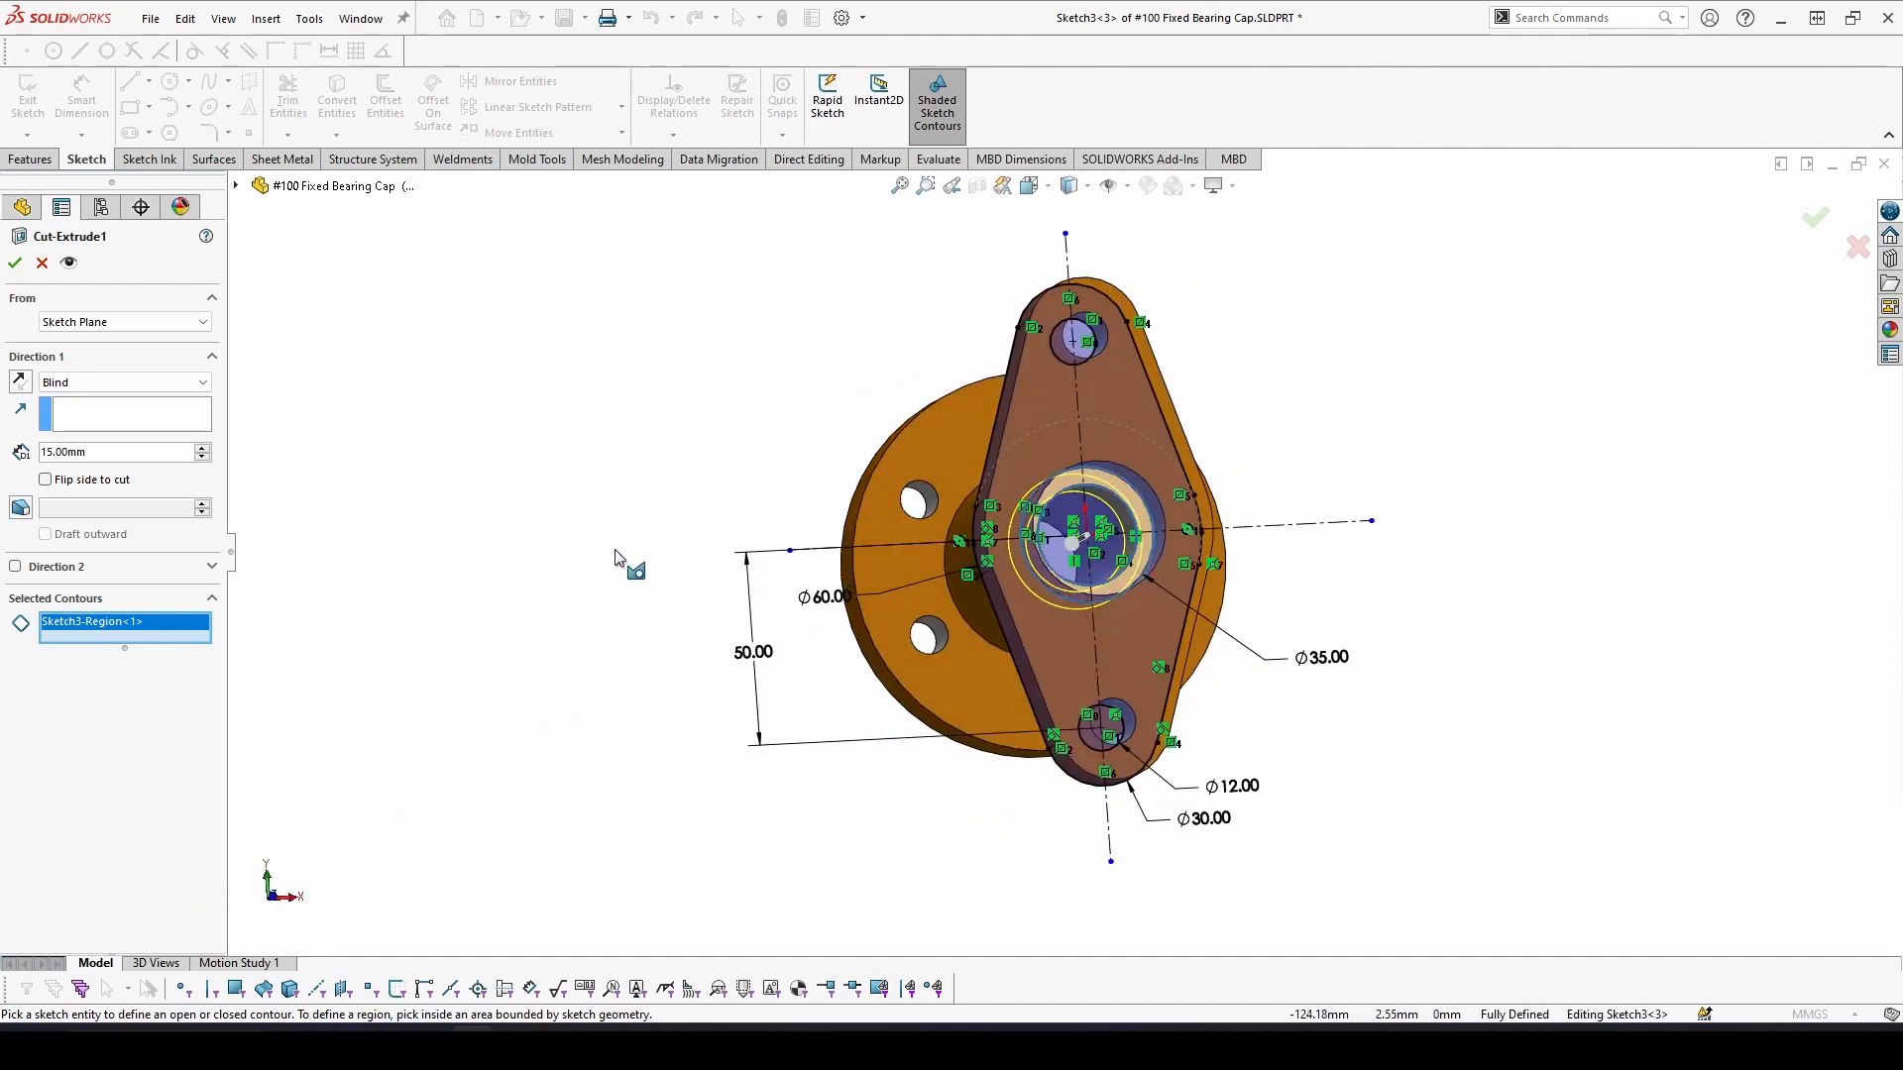
pyautogui.press('space')
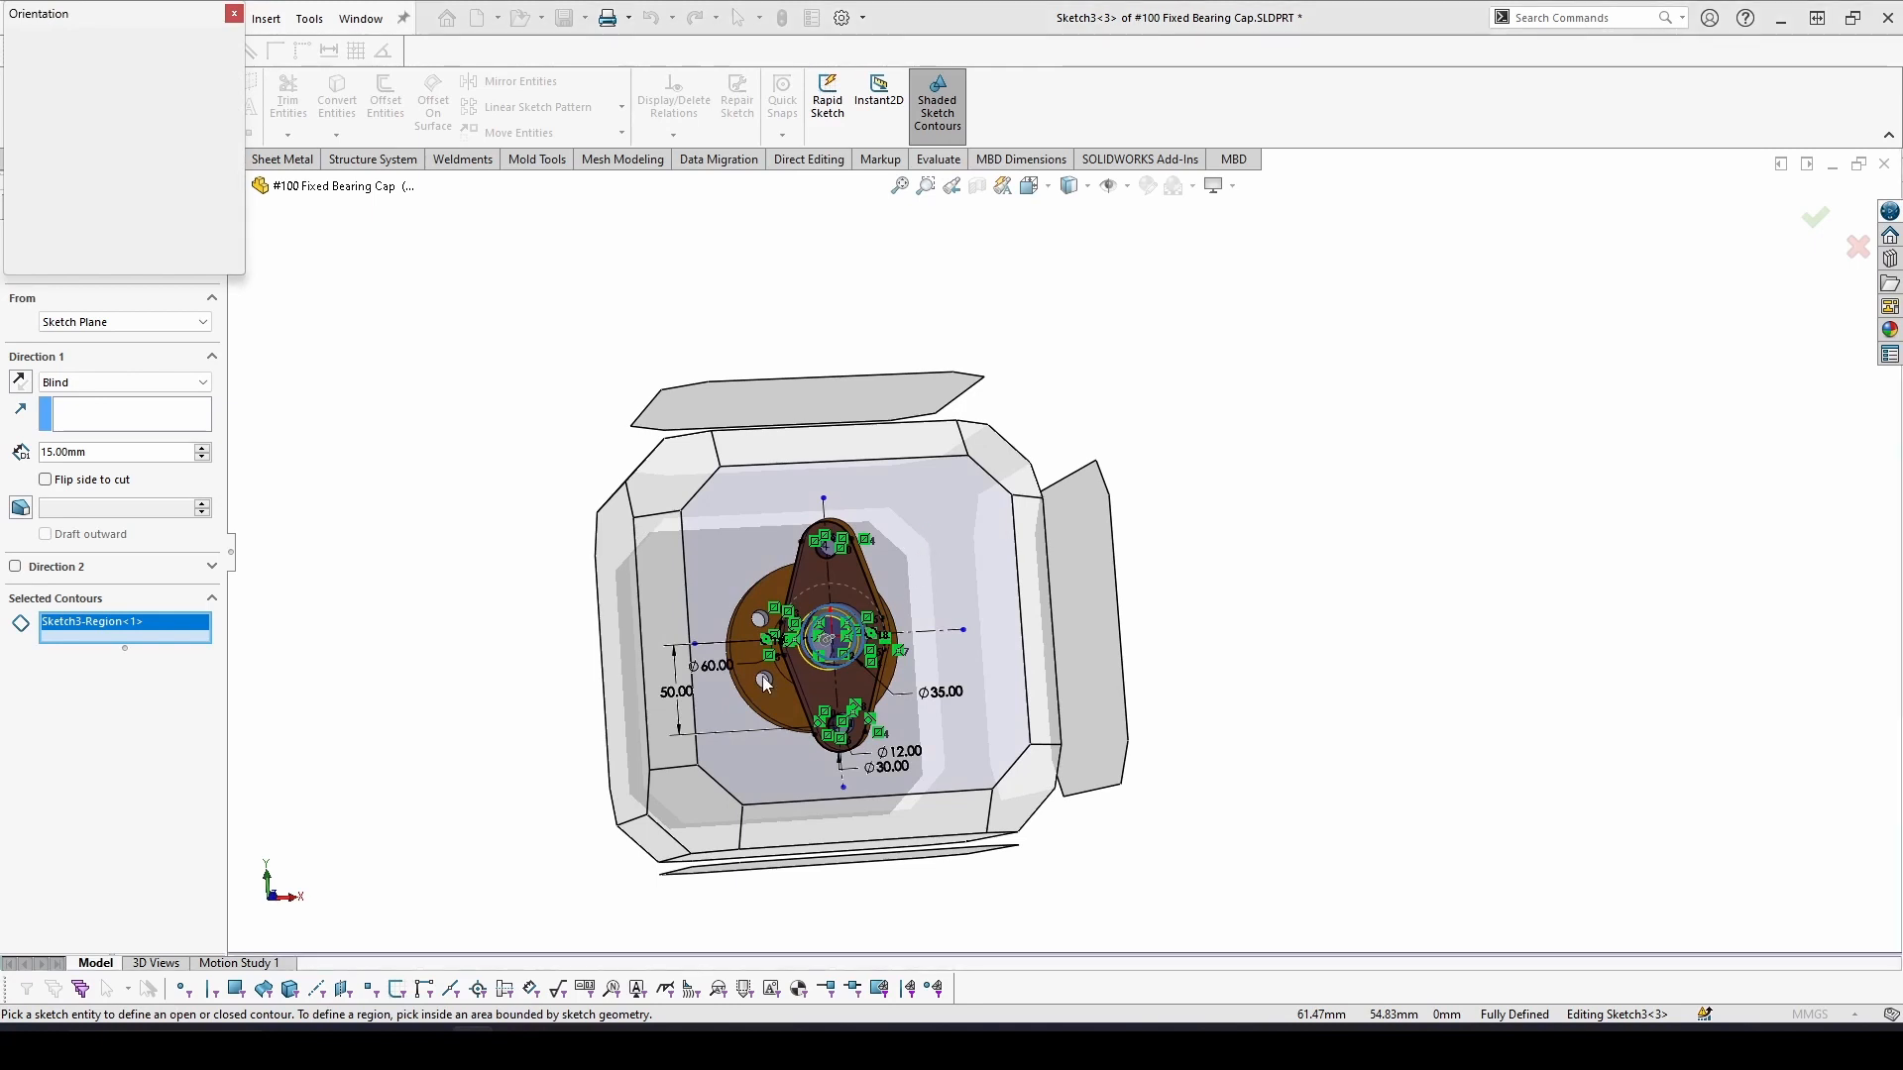
pyautogui.click(729, 741)
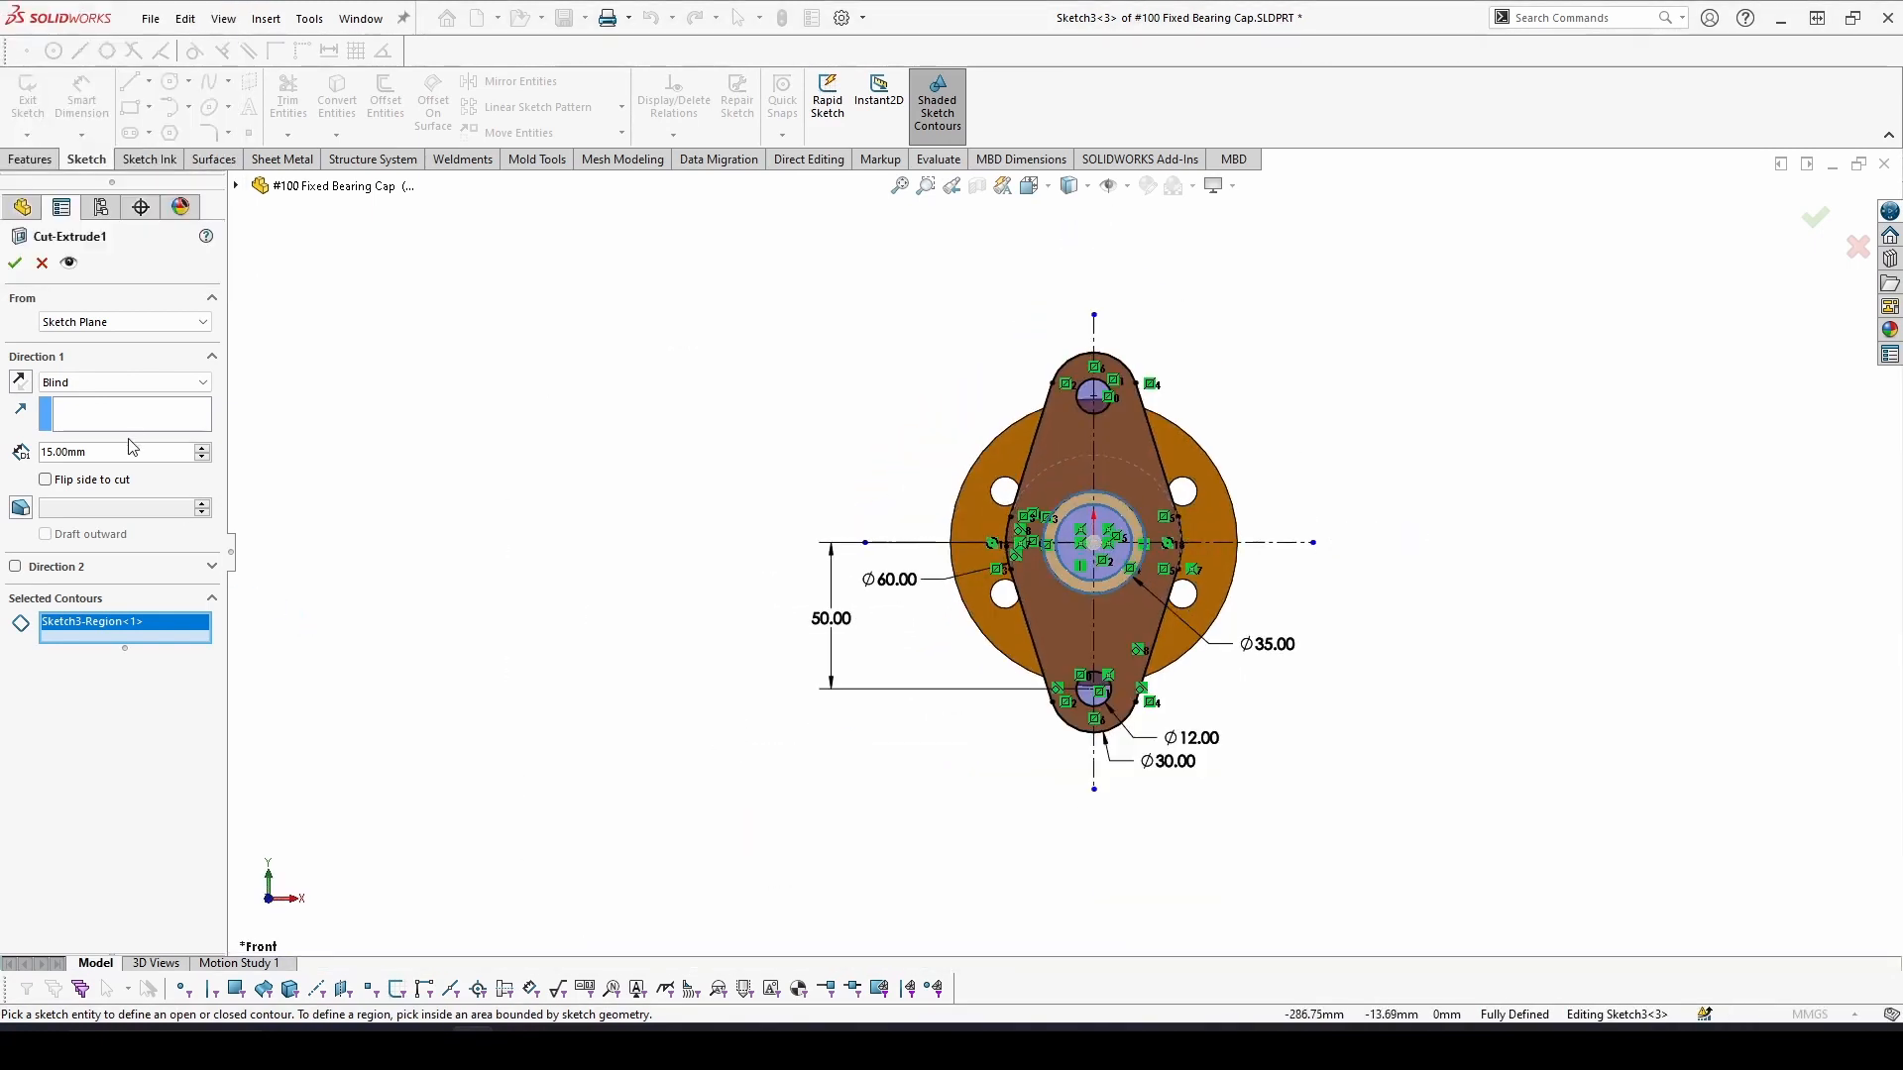
pyautogui.click(15, 265)
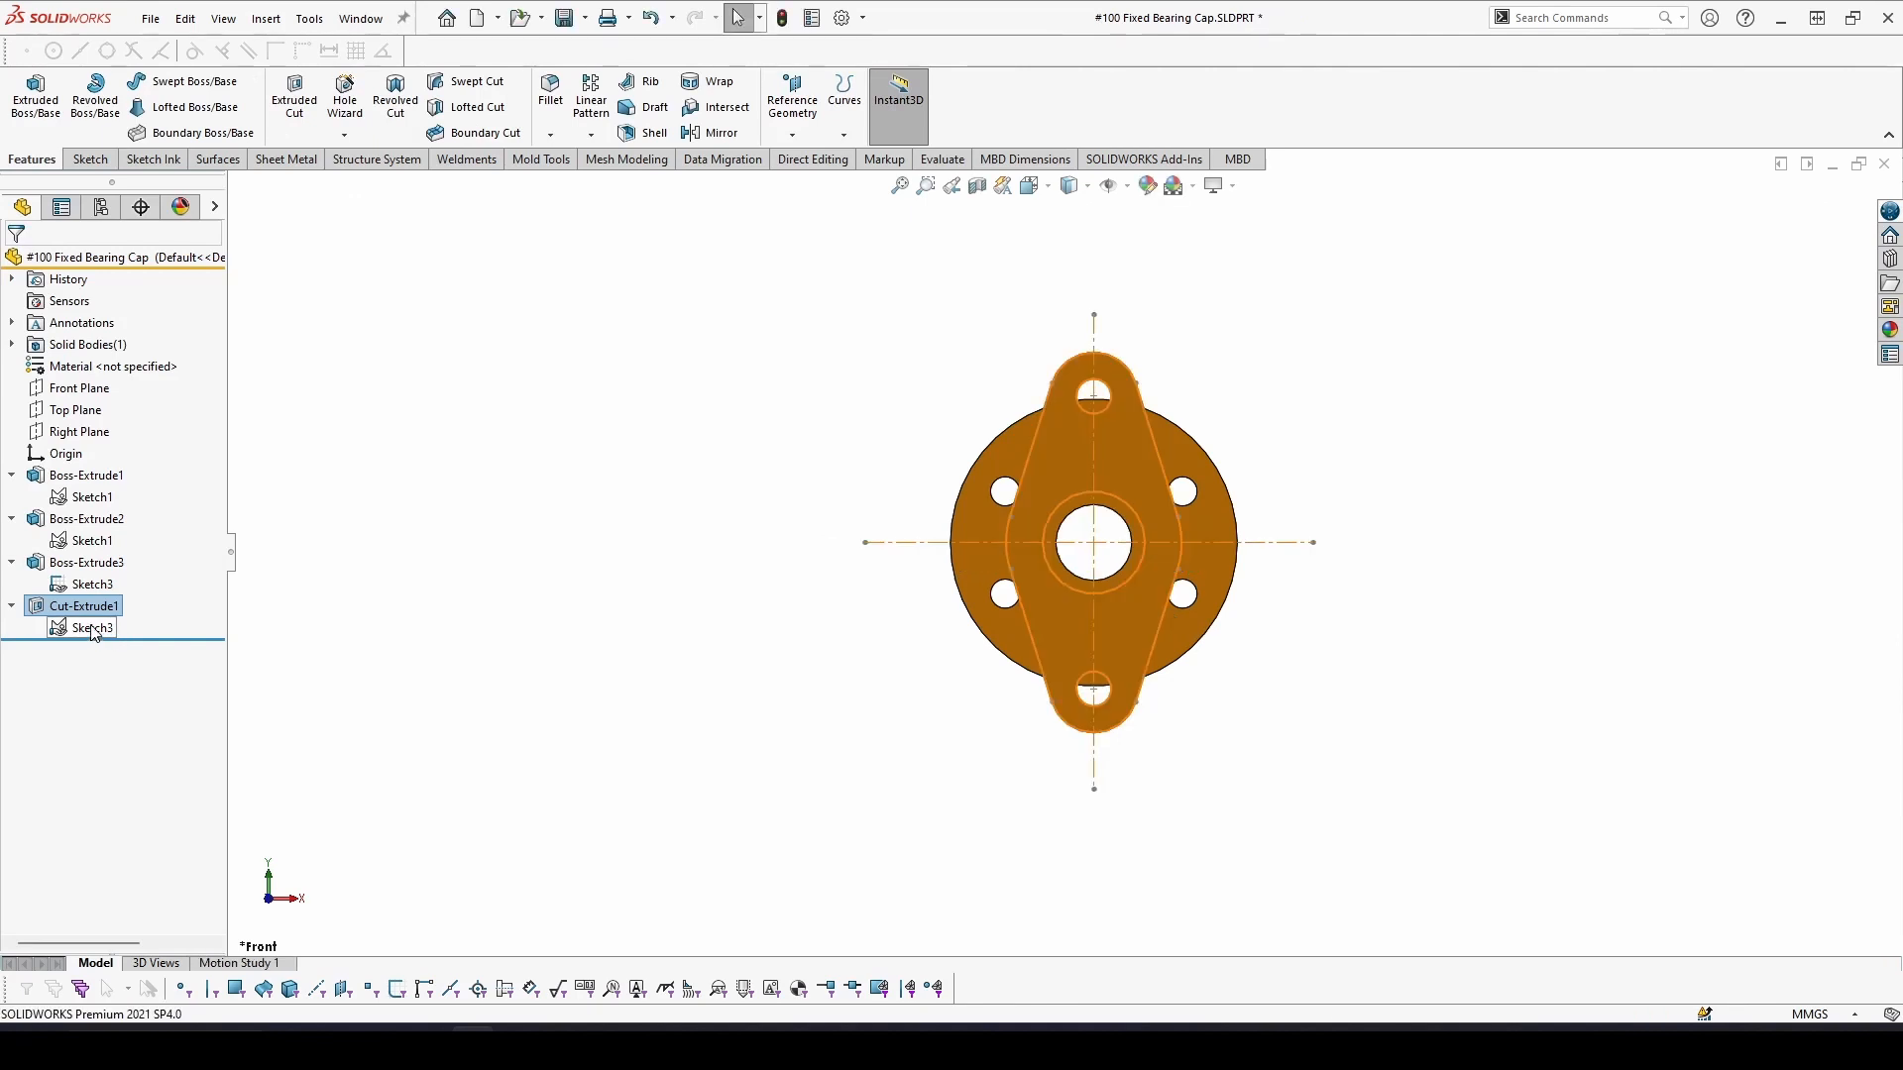
# Hide Sketch3 of the Boss-Extrude3 plate in the trimetric view and clear the selection
pyautogui.hotkey('ctrl', '7')
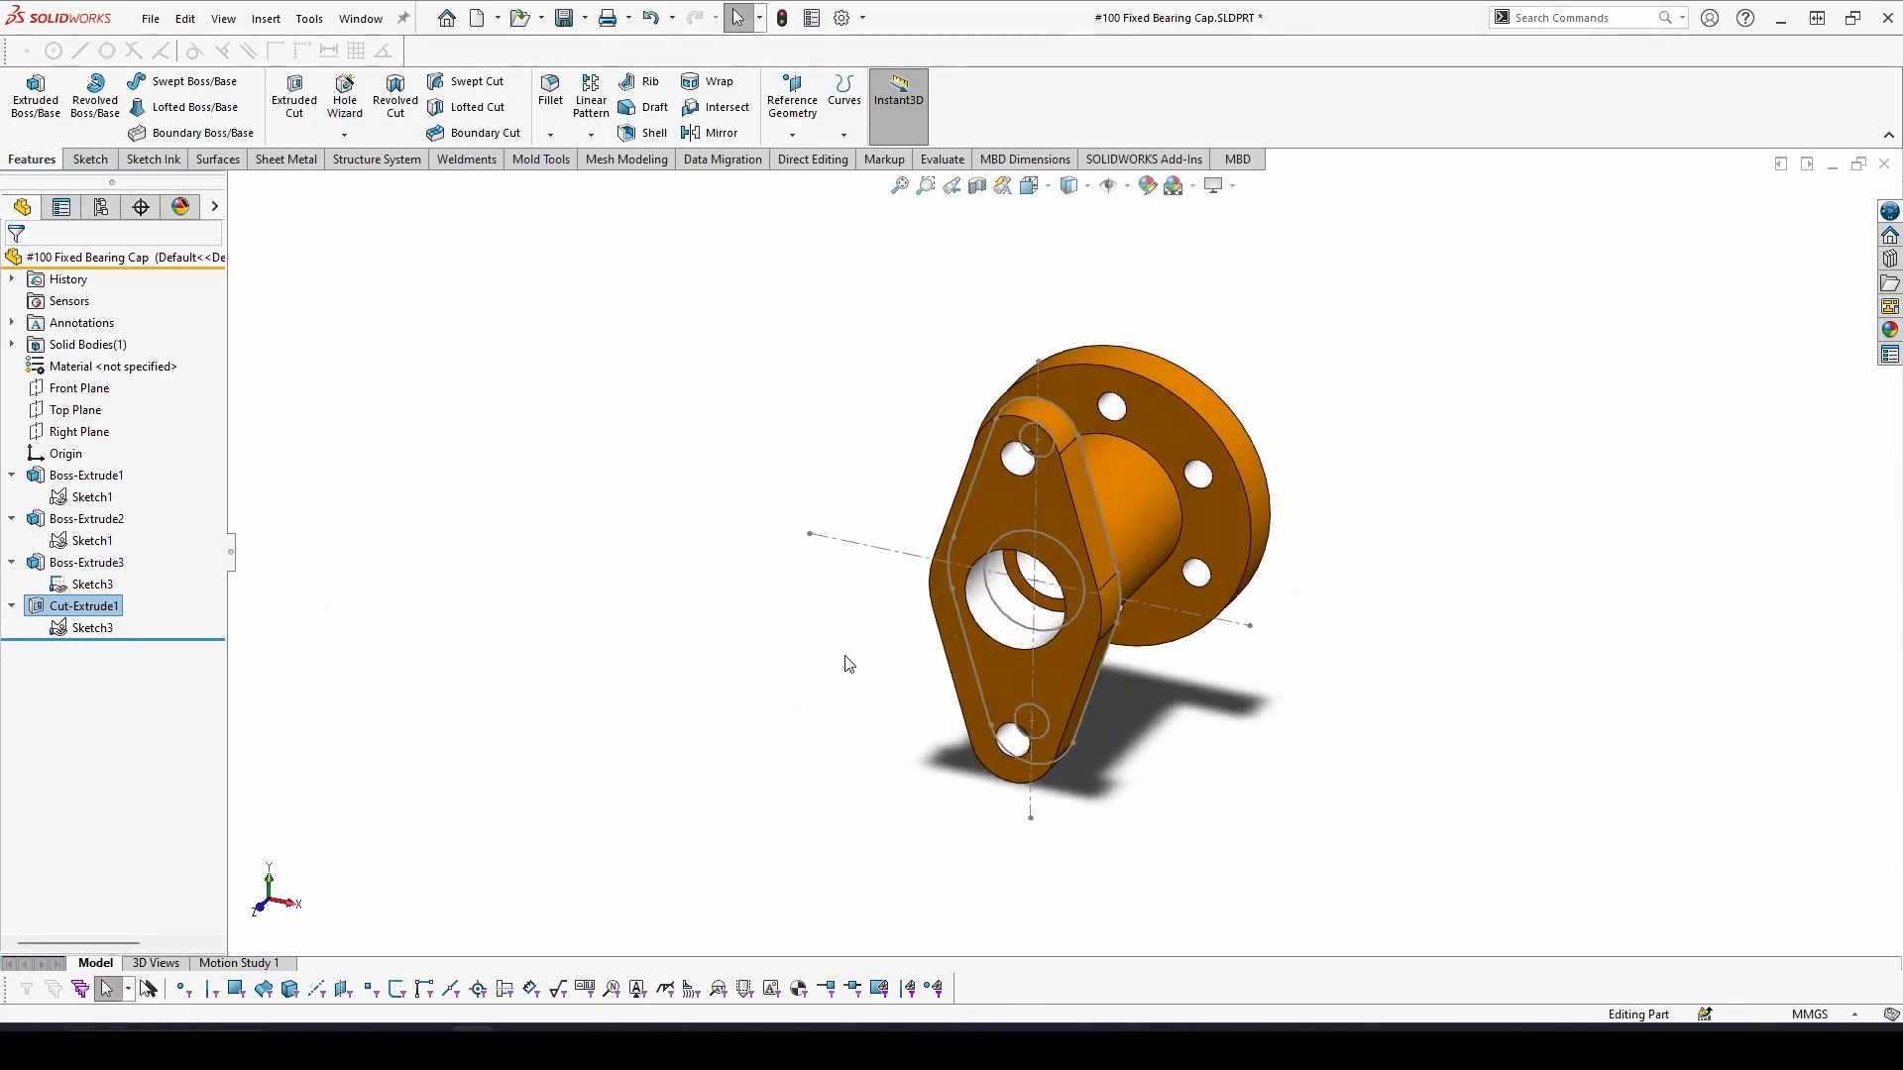
pyautogui.rightClick(99, 584)
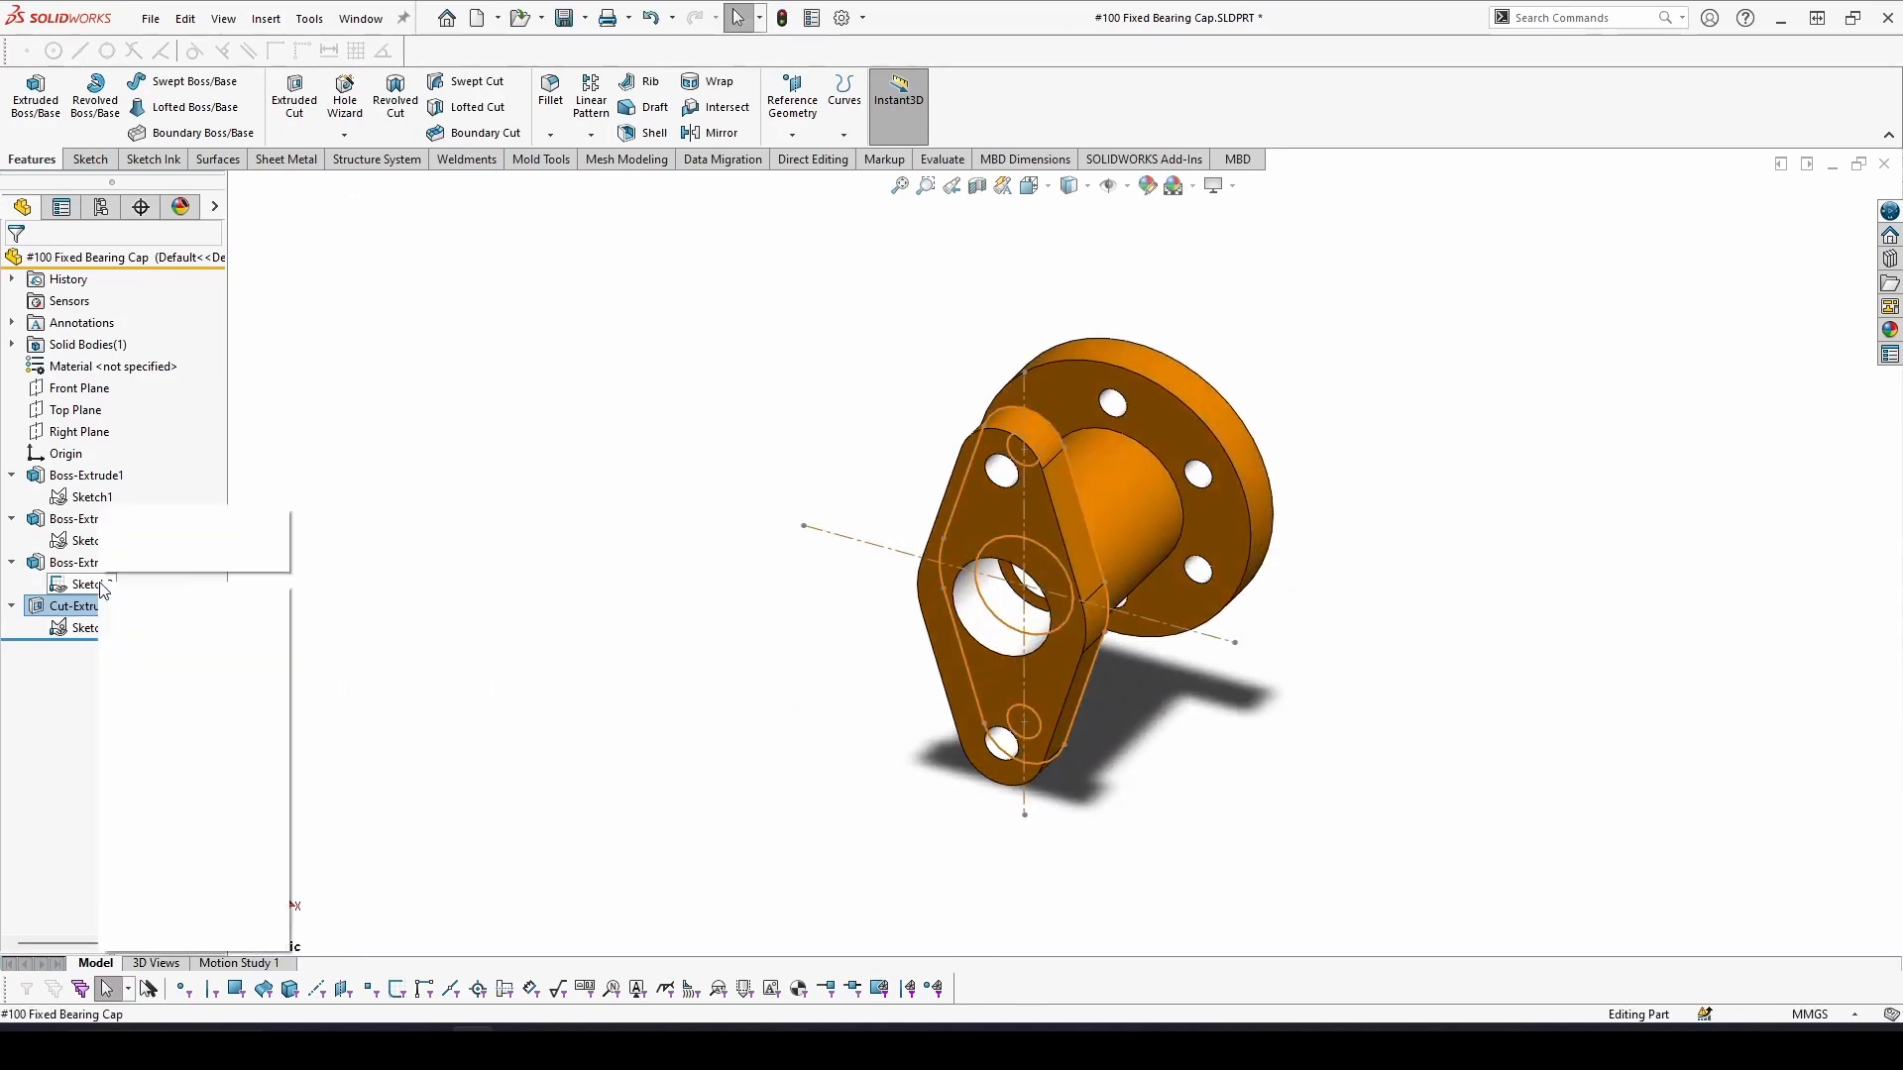
pyautogui.click(125, 555)
pyautogui.click(543, 801)
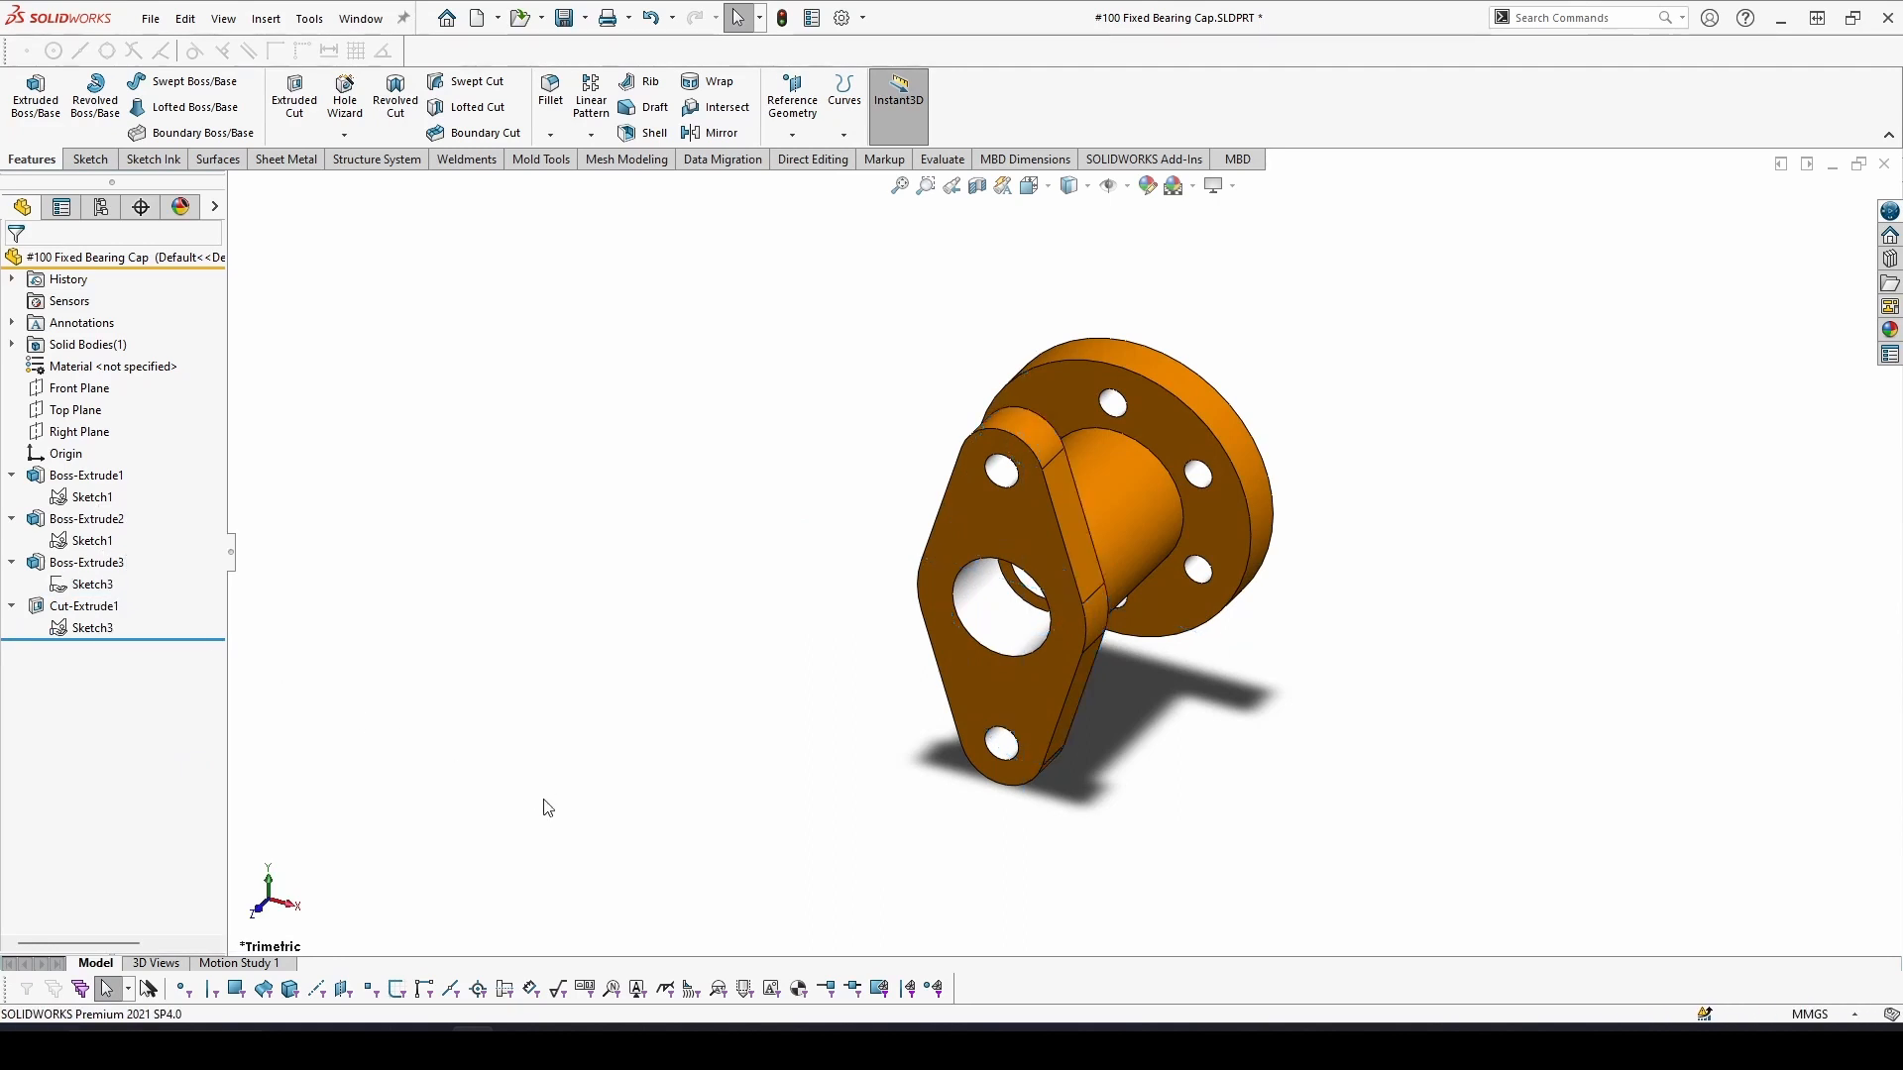
# Inspect the finished bearing cap's flange, tube and counterbored plate from several sides, ending in the trimetric view
pyautogui.moveTo(858, 793); pyautogui.dragTo(909, 697, button='middle')
pyautogui.moveTo(934, 619); pyautogui.dragTo(1594, 884, button='middle')
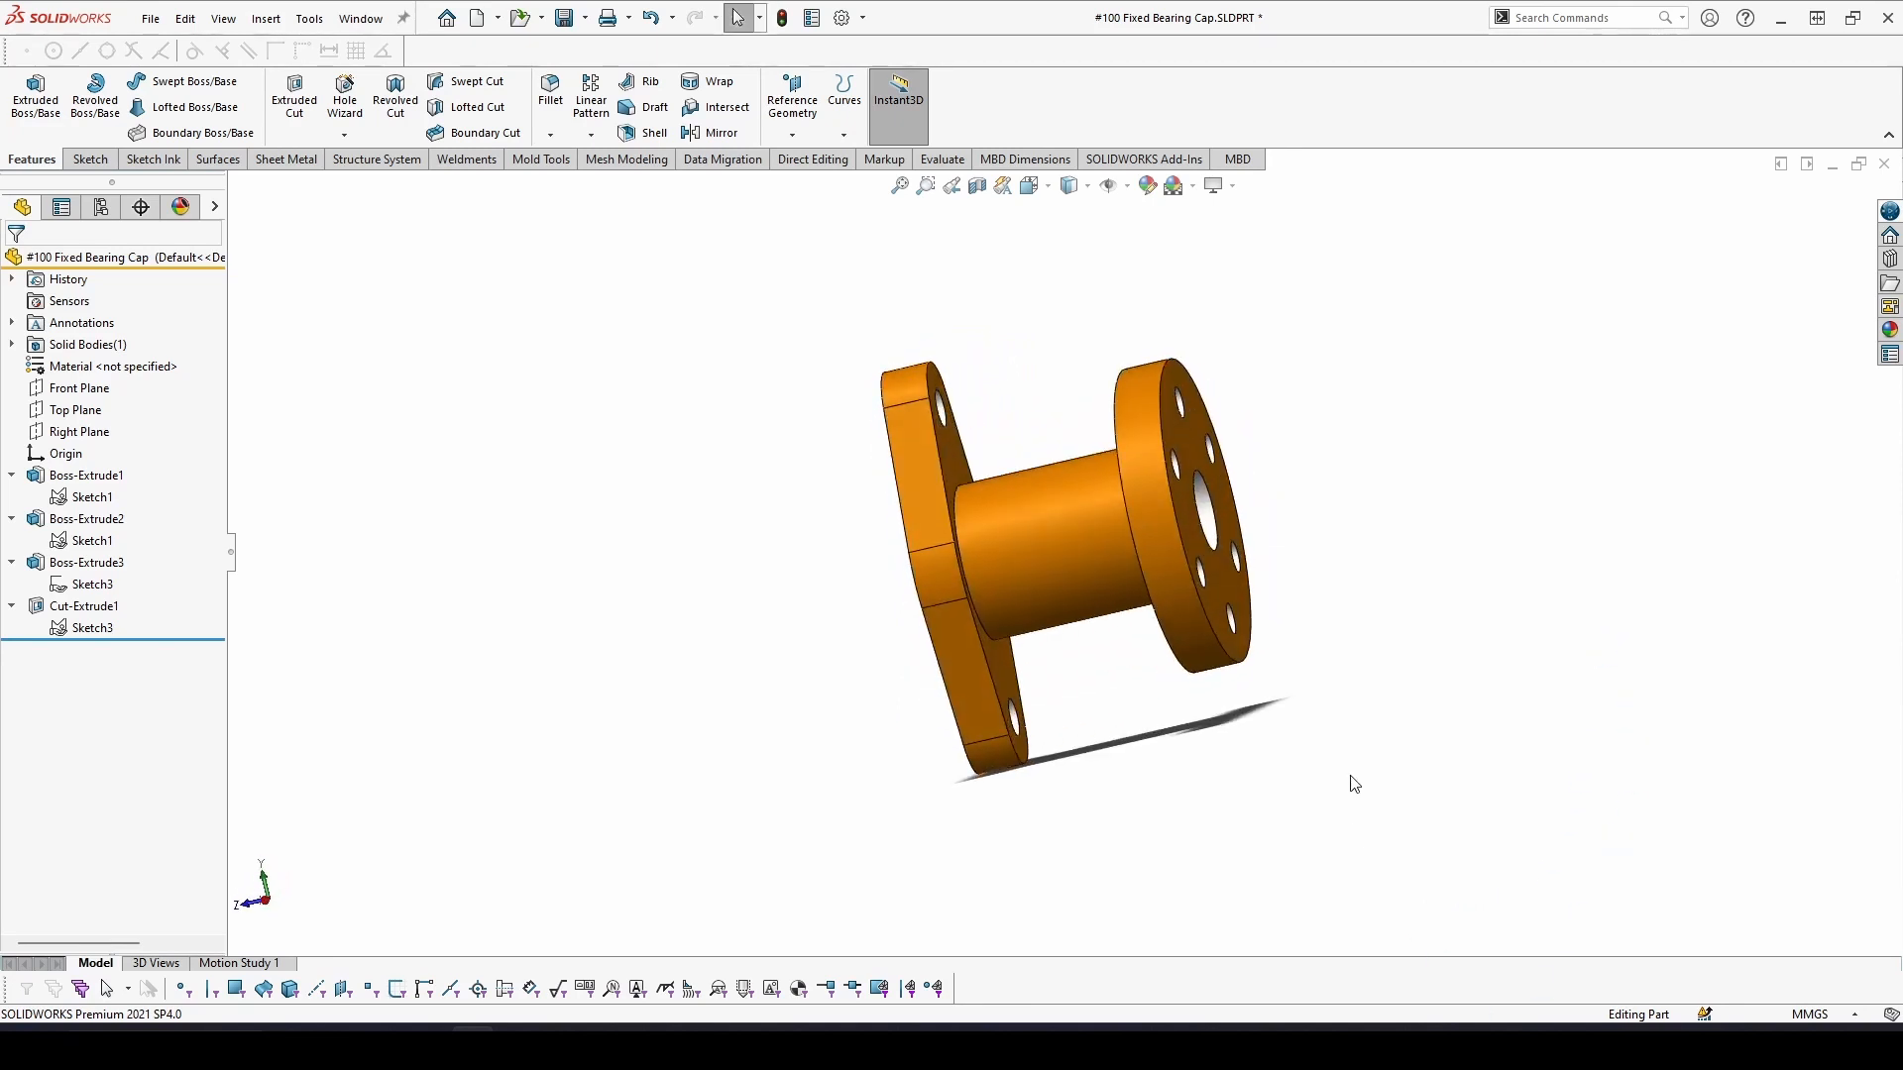
pyautogui.moveTo(1354, 784); pyautogui.dragTo(786, 748, button='middle')
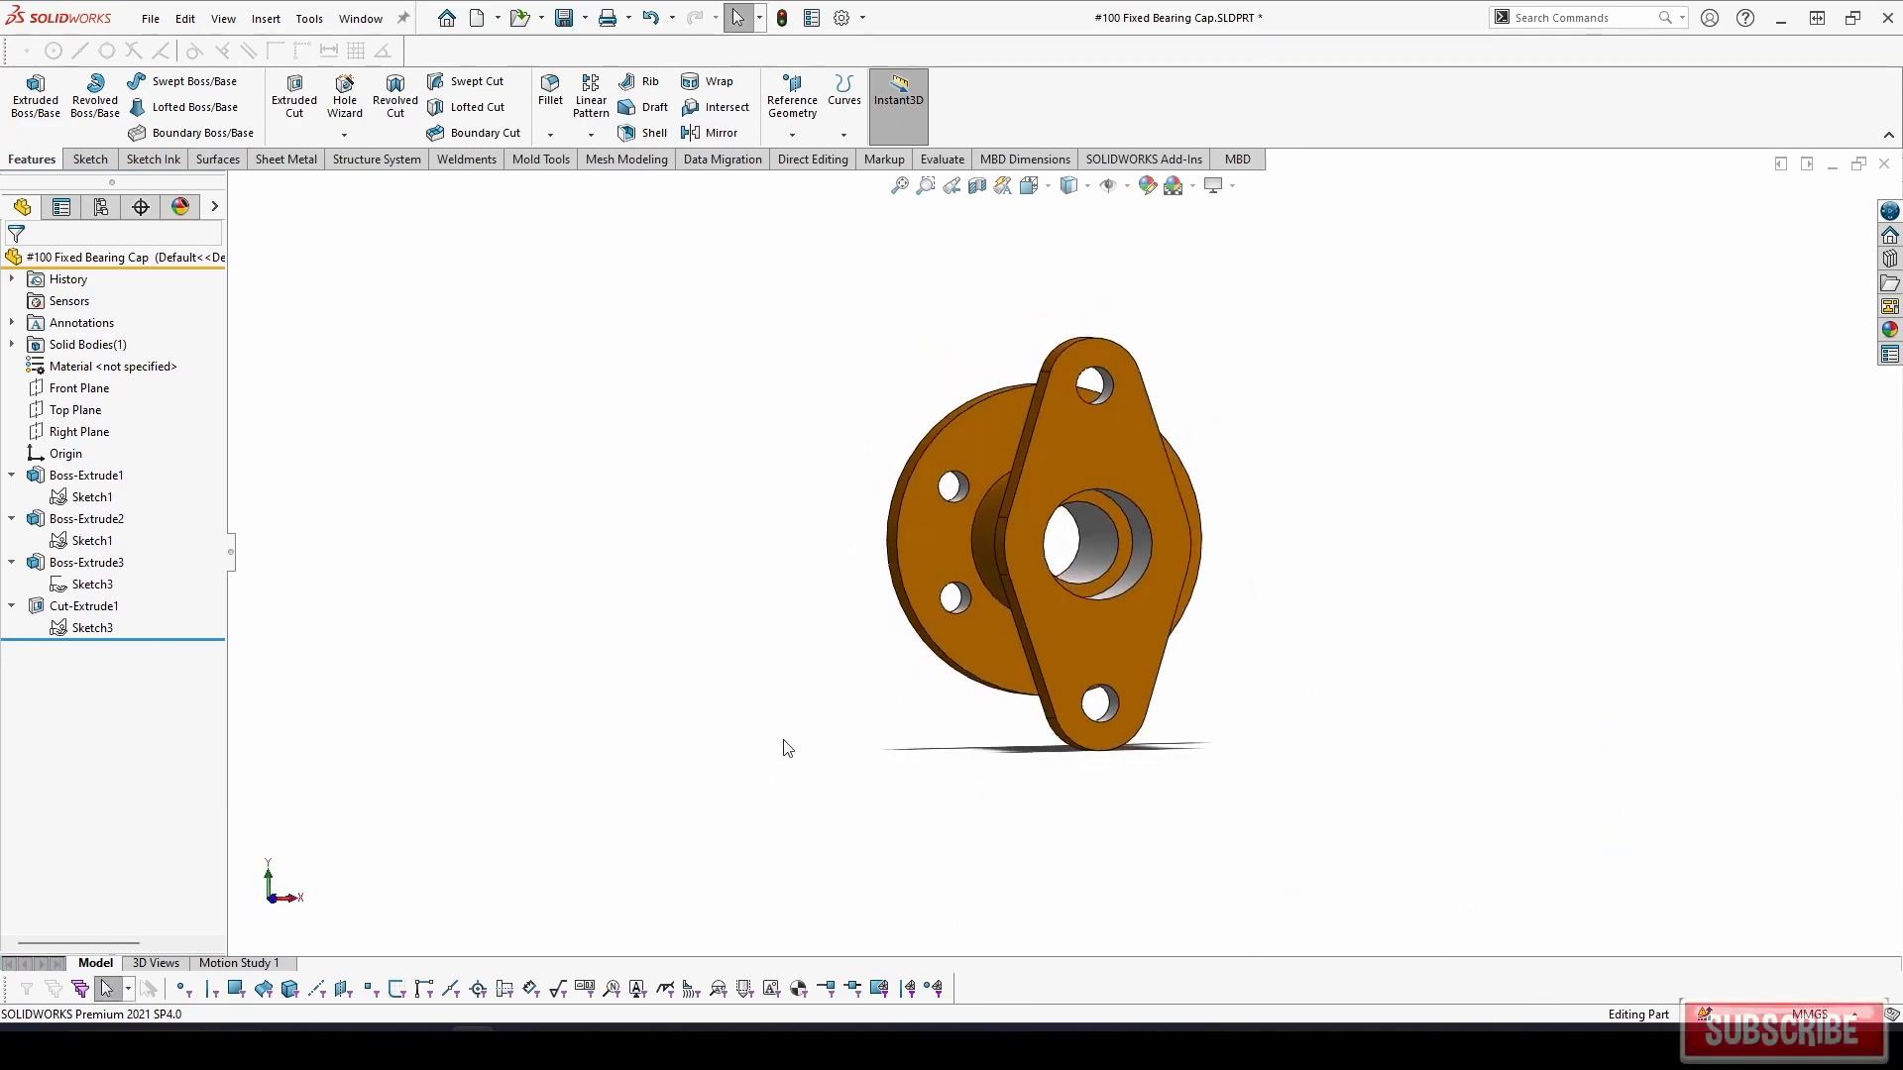
pyautogui.hotkey('ctrl', '7')
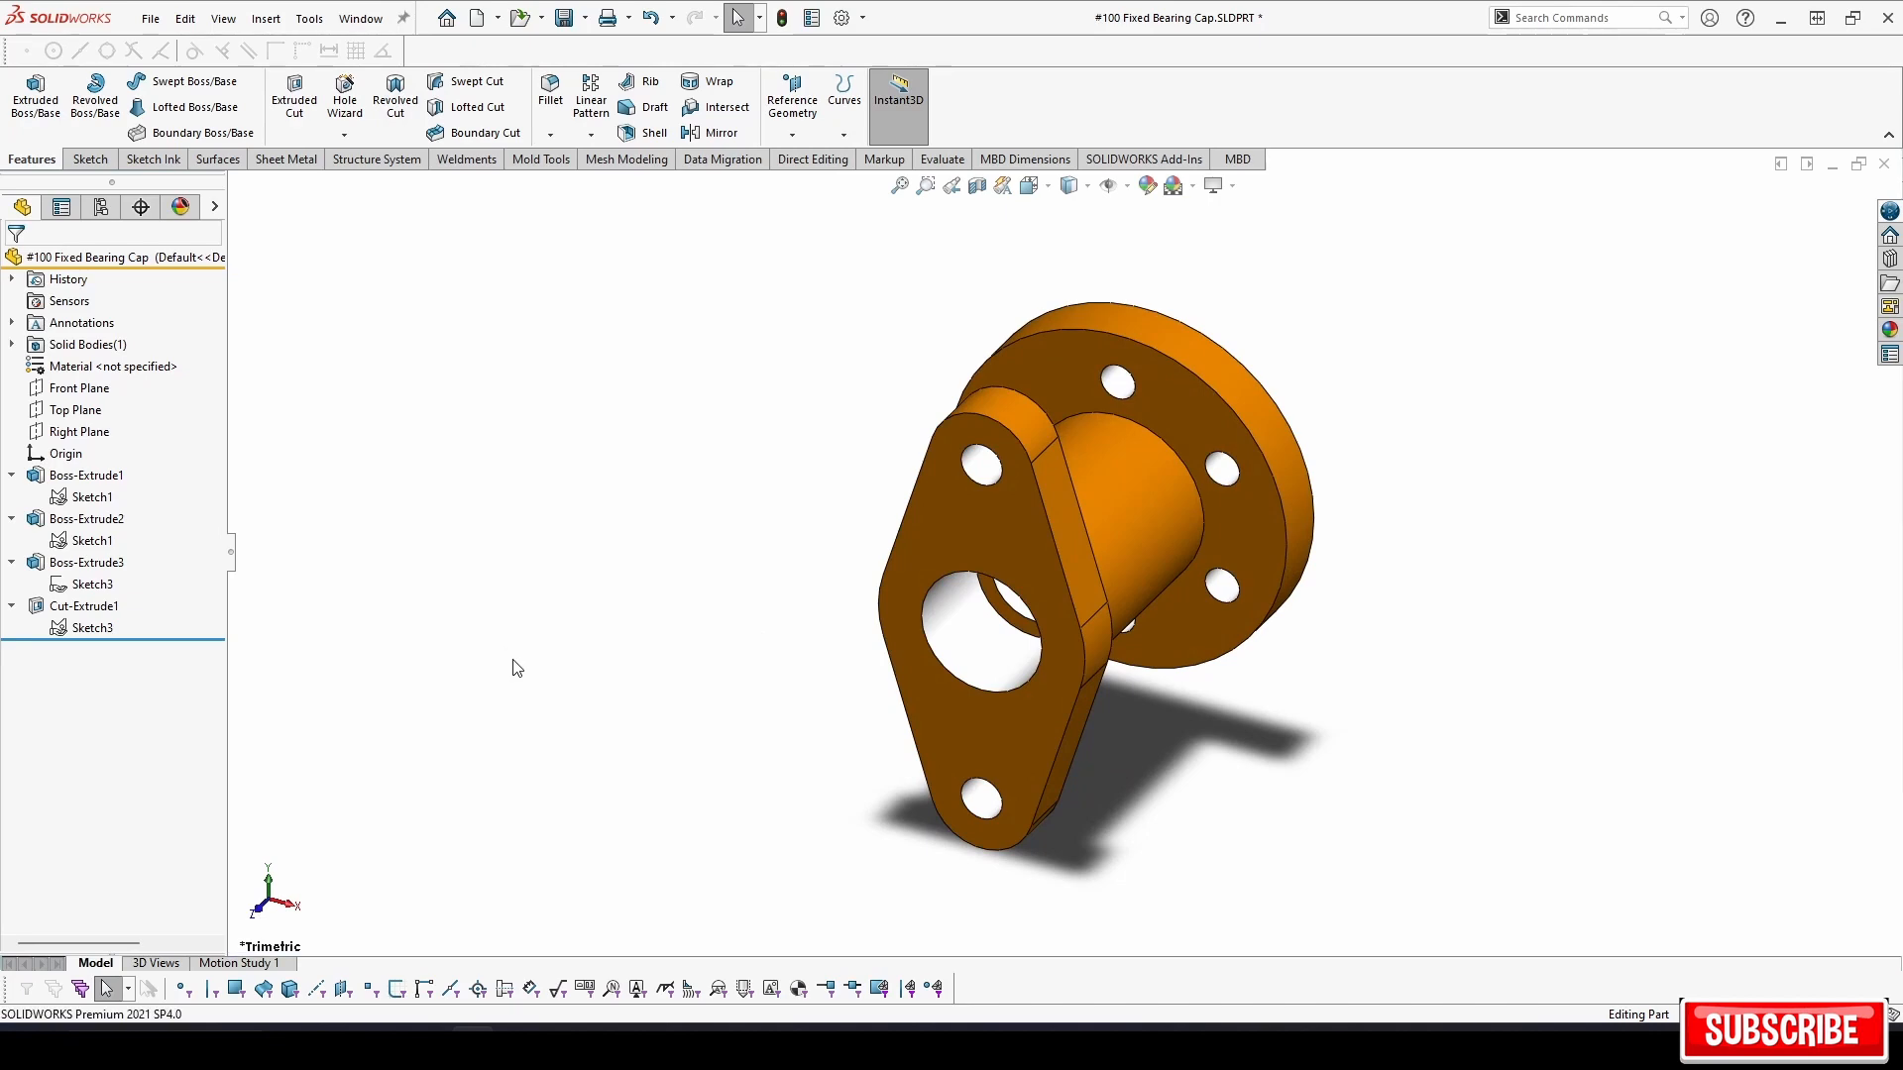